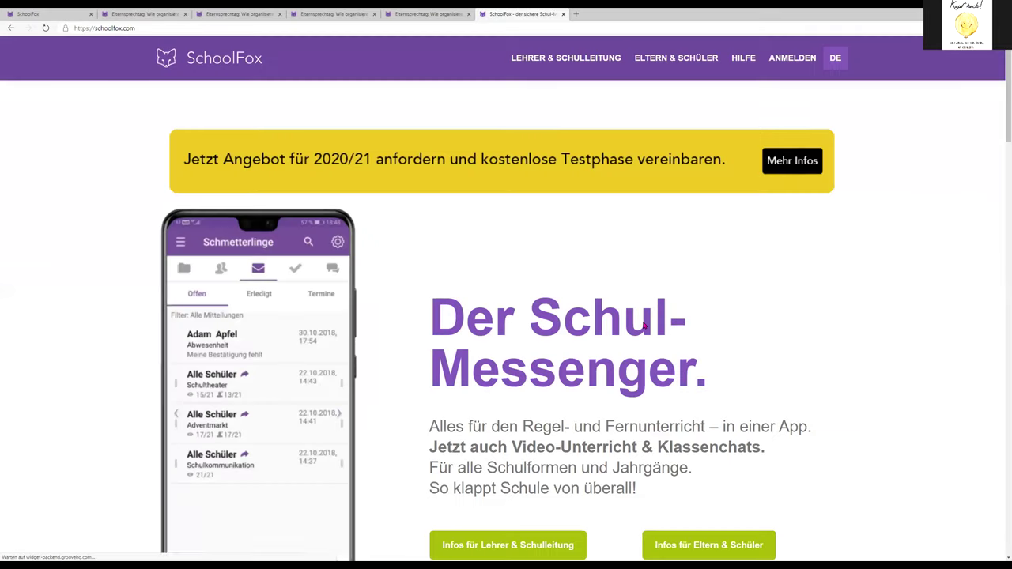
Look over the SchoolFox homepage and open its login page
{"action": "key", "text": "ctrl+minus"}
{"action": "key", "text": "ctrl+minus"}
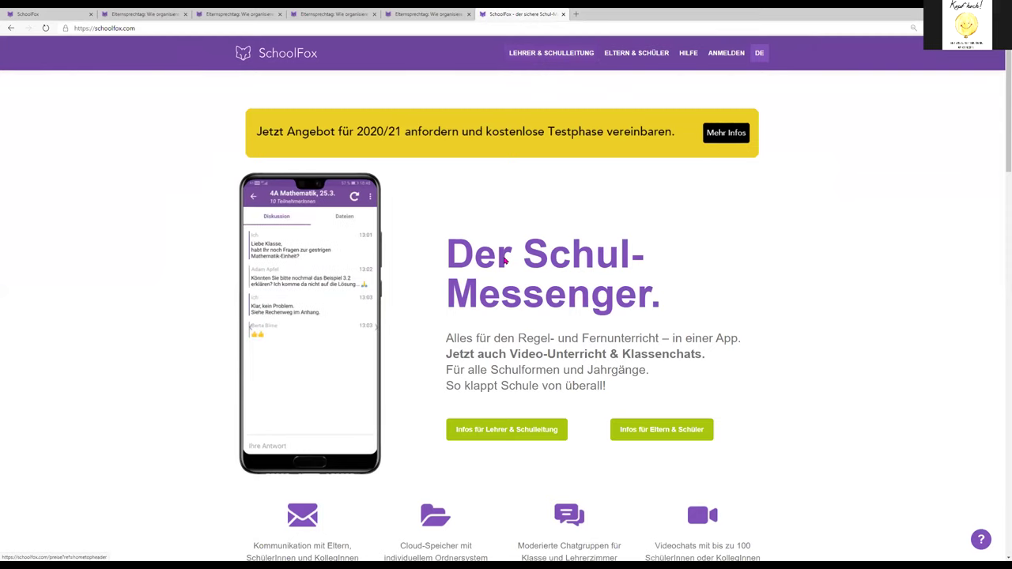
{"action": "scroll", "coordinate": [498, 261], "scroll_direction": "down", "scroll_amount": 4}
{"action": "scroll", "coordinate": [498, 261], "scroll_direction": "up", "scroll_amount": 4}
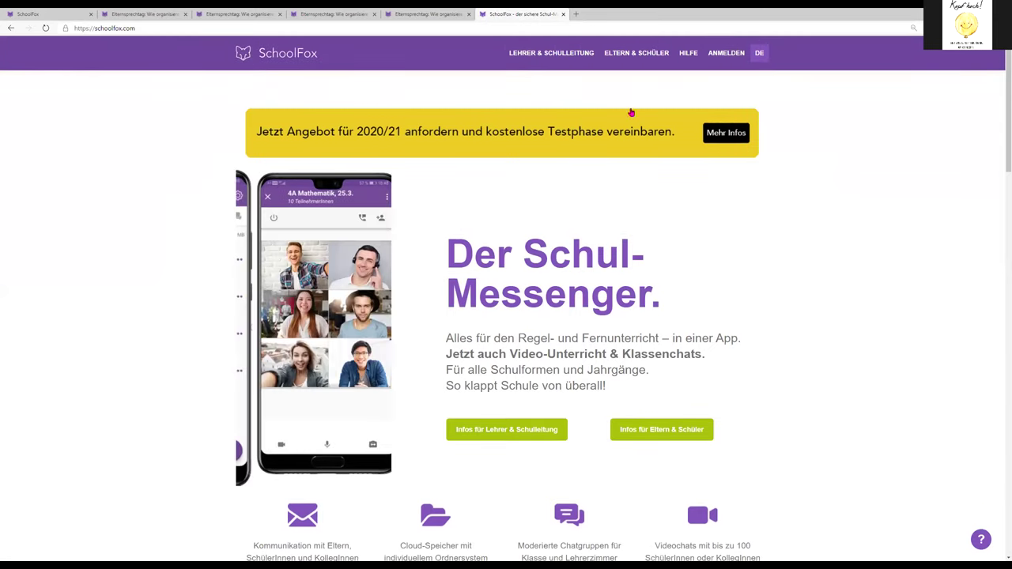
{"action": "left_click", "coordinate": [723, 55]}
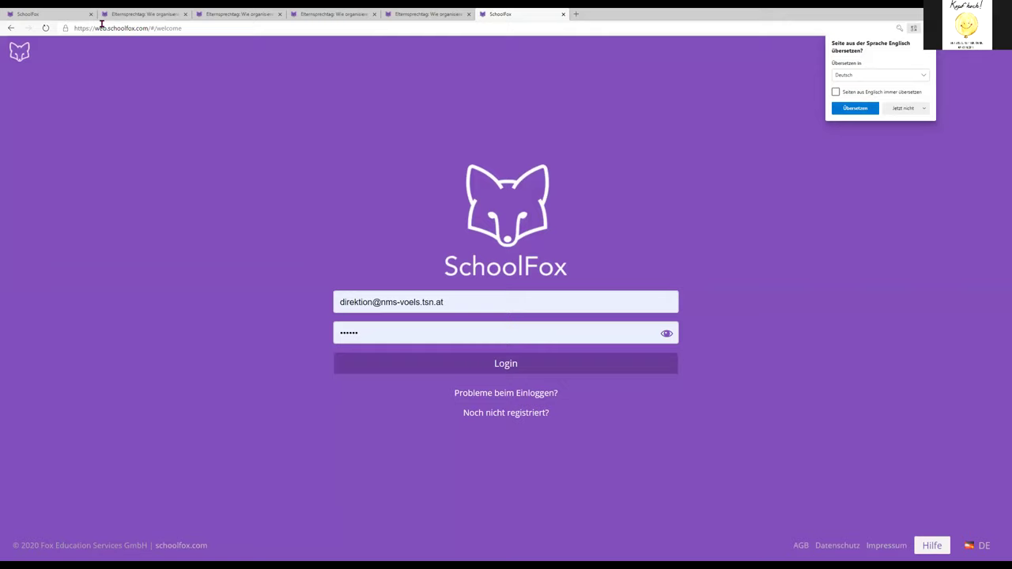
Switch to the logged-in SchoolFox start page and look through the class list of Mittelschule Völs
{"action": "left_click", "coordinate": [52, 16]}
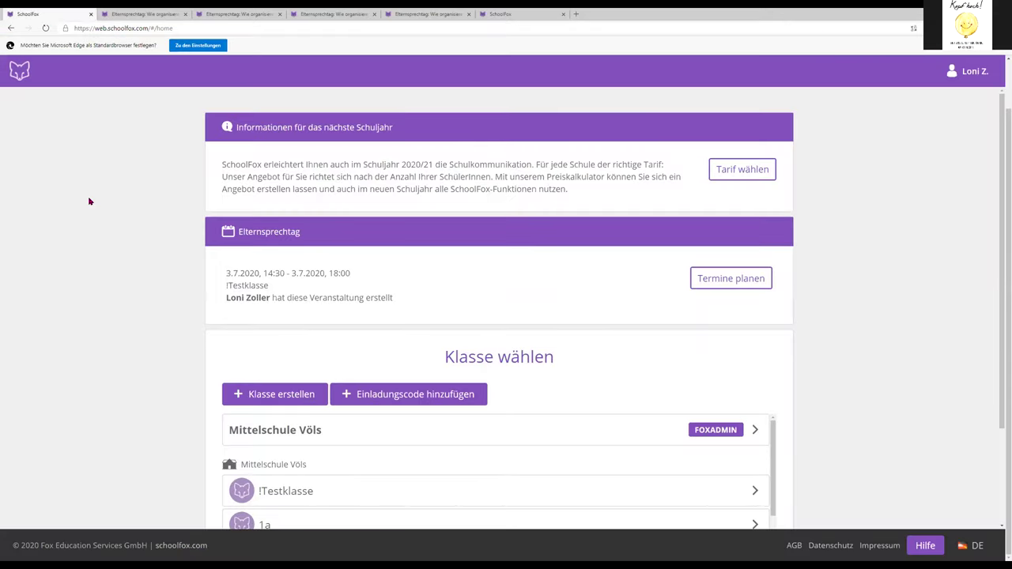
{"action": "scroll", "coordinate": [120, 273], "scroll_direction": "down", "scroll_amount": 3}
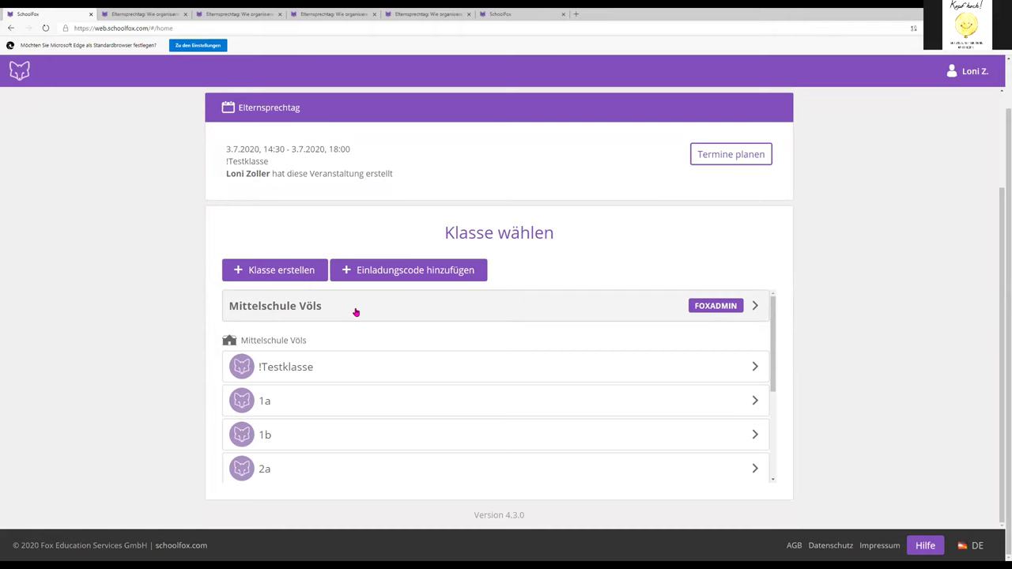
{"action": "key", "text": "ctrl+minus"}
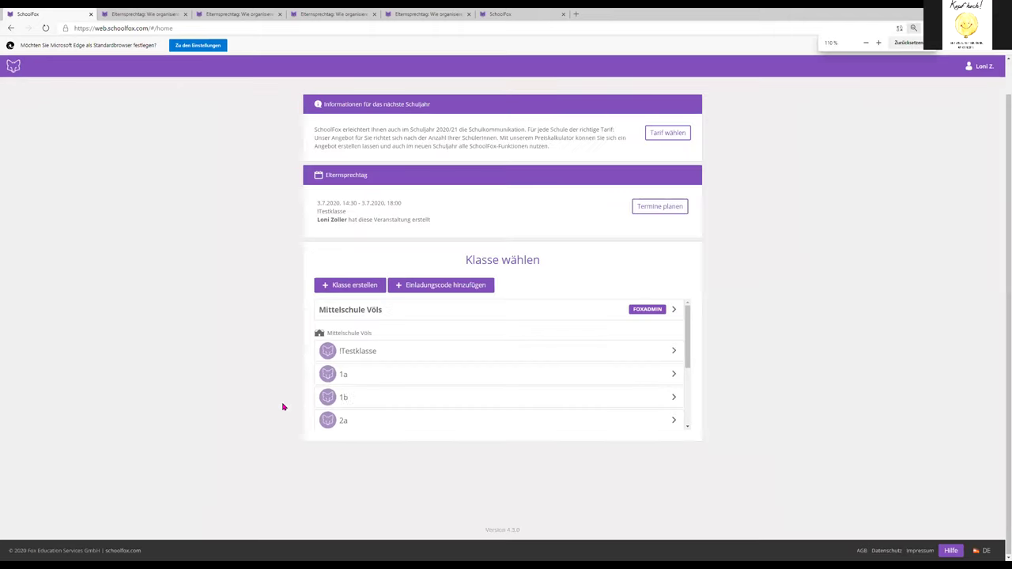
{"action": "left_click_drag", "start_coordinate": [688, 343], "coordinate": [699, 415]}
{"action": "scroll", "coordinate": [483, 337], "scroll_direction": "up", "scroll_amount": 5}
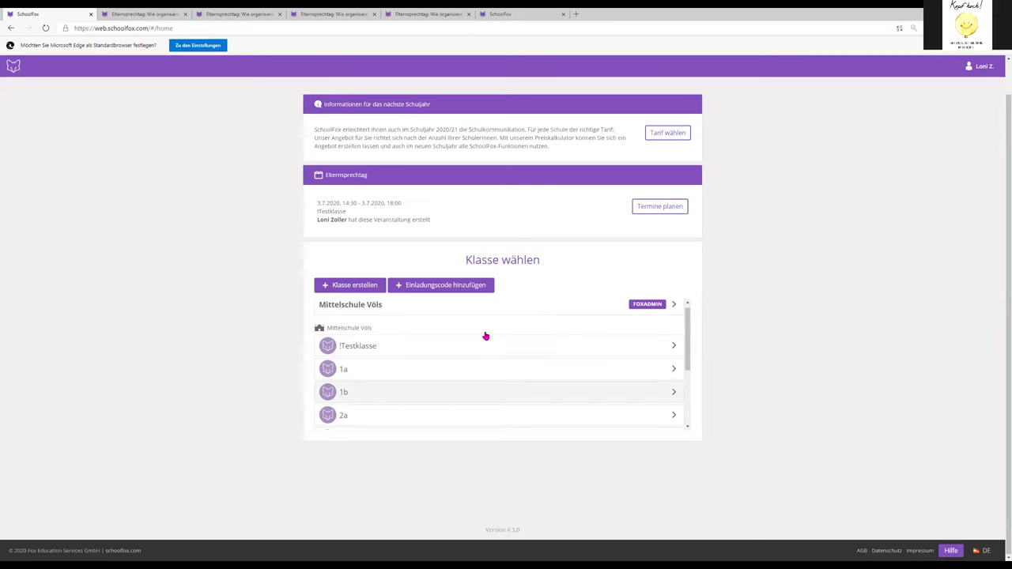
{"action": "key", "text": "ctrl+plus"}
{"action": "scroll", "coordinate": [322, 471], "scroll_direction": "down", "scroll_amount": 2}
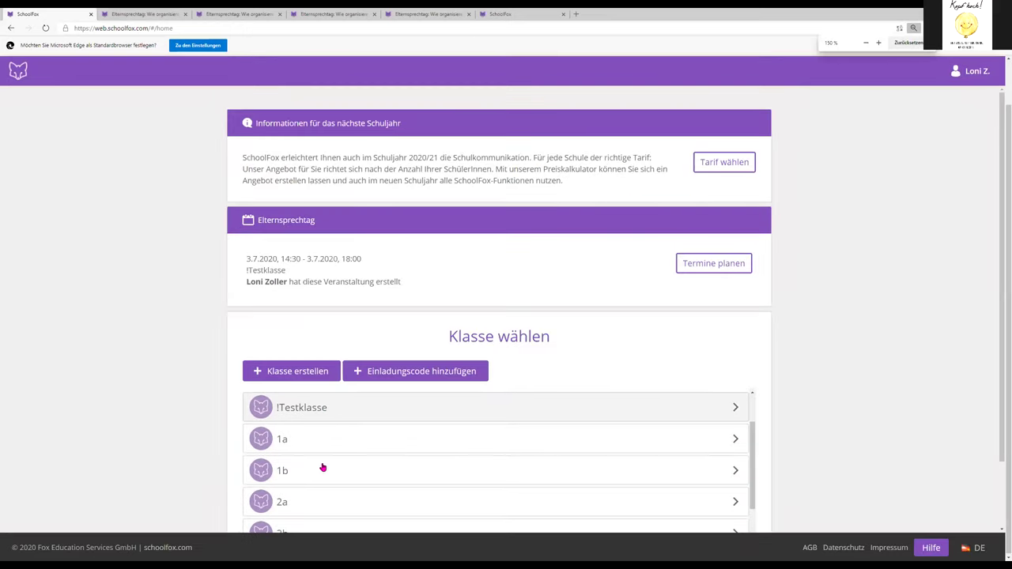
{"action": "scroll", "coordinate": [301, 407], "scroll_direction": "up", "scroll_amount": 2}
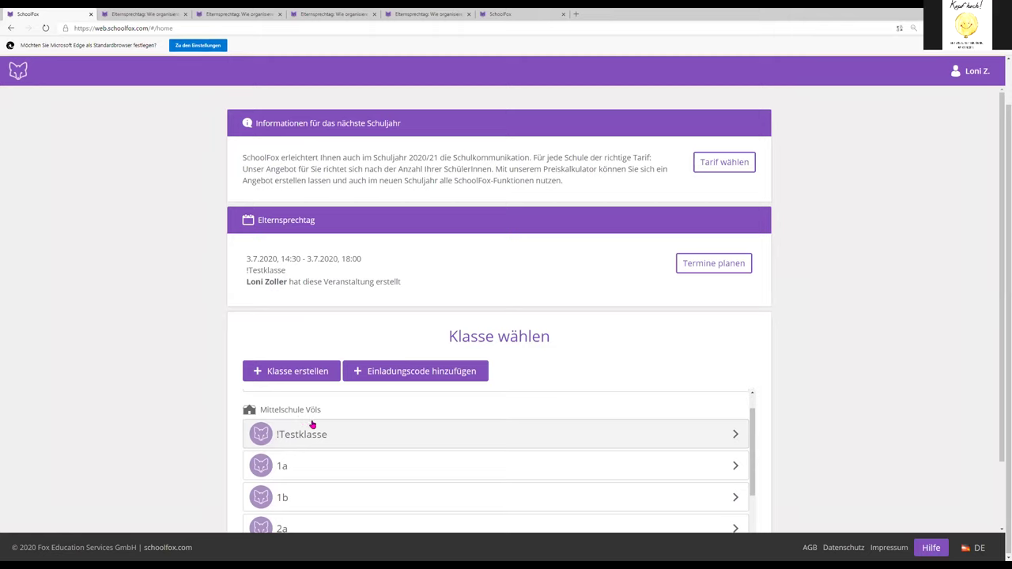
View the messages page of the class !Testklasse and return to the start page
{"action": "left_click", "coordinate": [357, 436]}
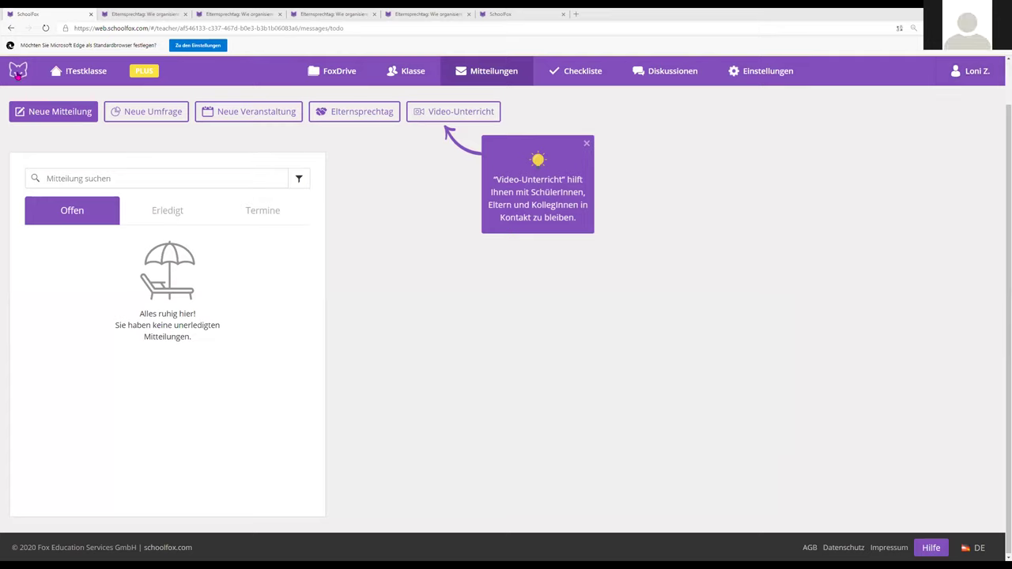
{"action": "left_click", "coordinate": [21, 72]}
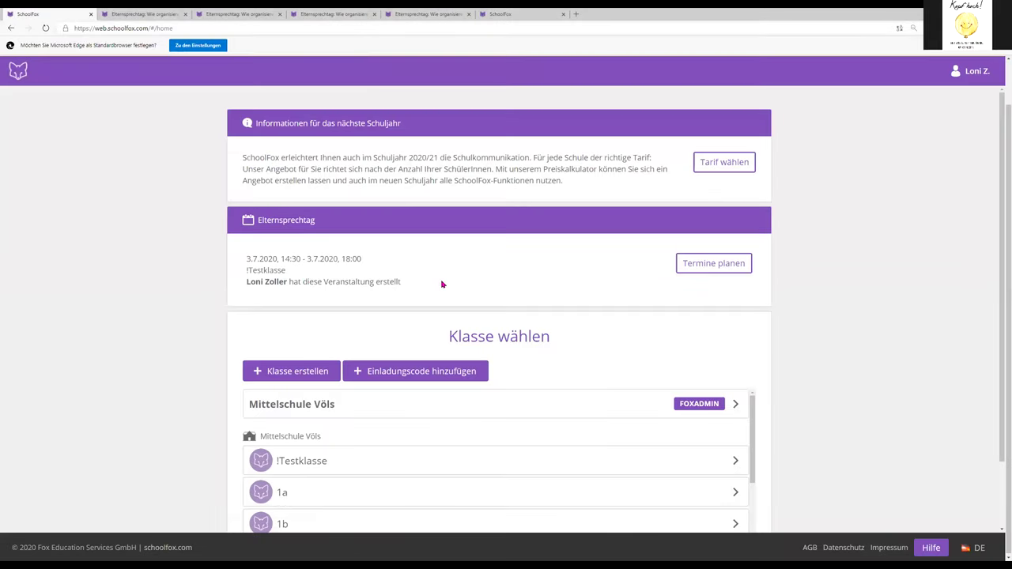
Open the FoxAdmin area of Mittelschule Völs and look through its table of classes
{"action": "scroll", "coordinate": [441, 284], "scroll_direction": "down", "scroll_amount": 2}
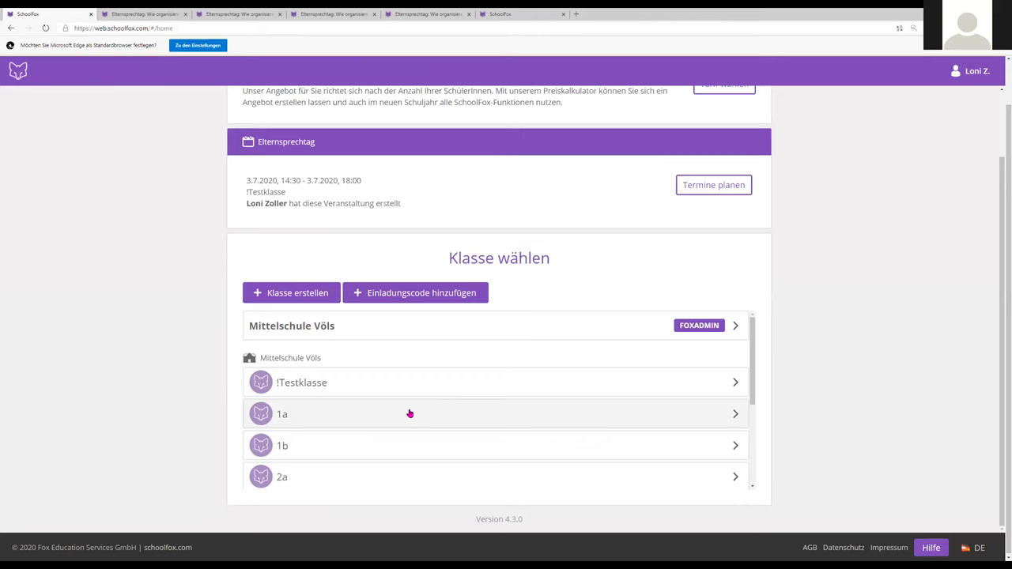
{"action": "left_click", "coordinate": [453, 328]}
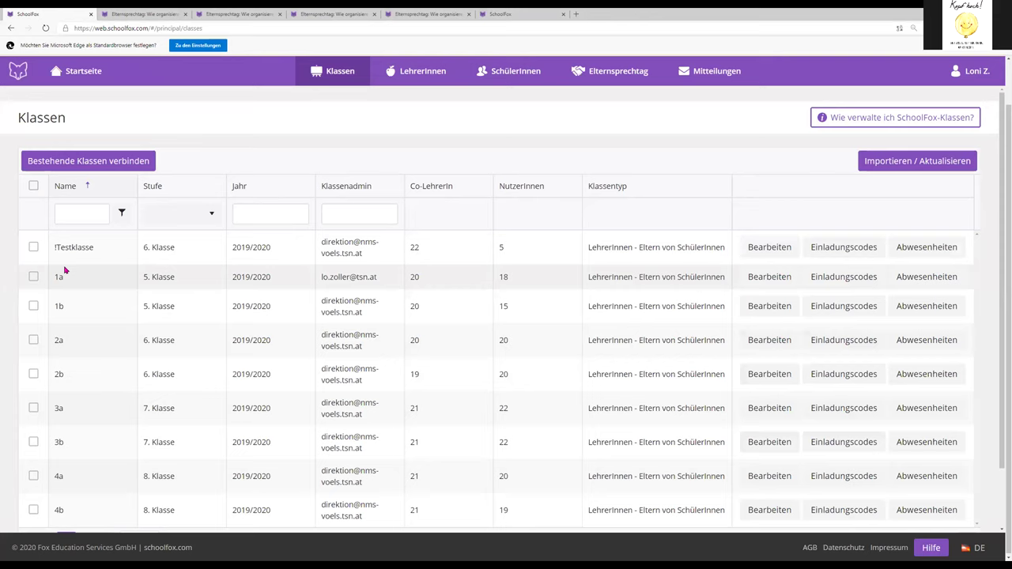
{"action": "scroll", "coordinate": [129, 309], "scroll_direction": "down", "scroll_amount": 1}
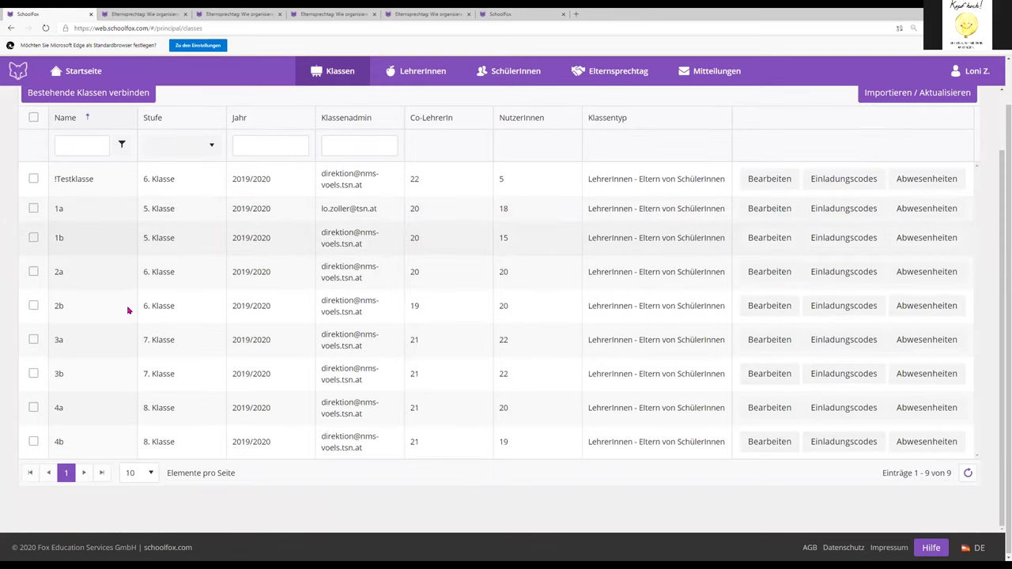
{"action": "scroll", "coordinate": [129, 310], "scroll_direction": "up", "scroll_amount": 1}
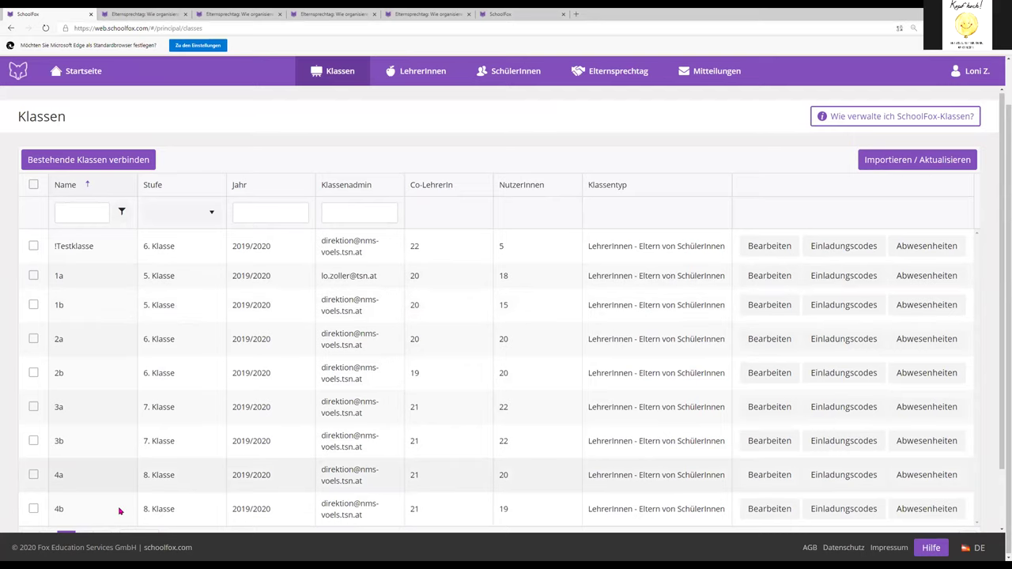
{"action": "scroll", "coordinate": [108, 438], "scroll_direction": "down", "scroll_amount": 1}
{"action": "scroll", "coordinate": [108, 429], "scroll_direction": "up", "scroll_amount": 1}
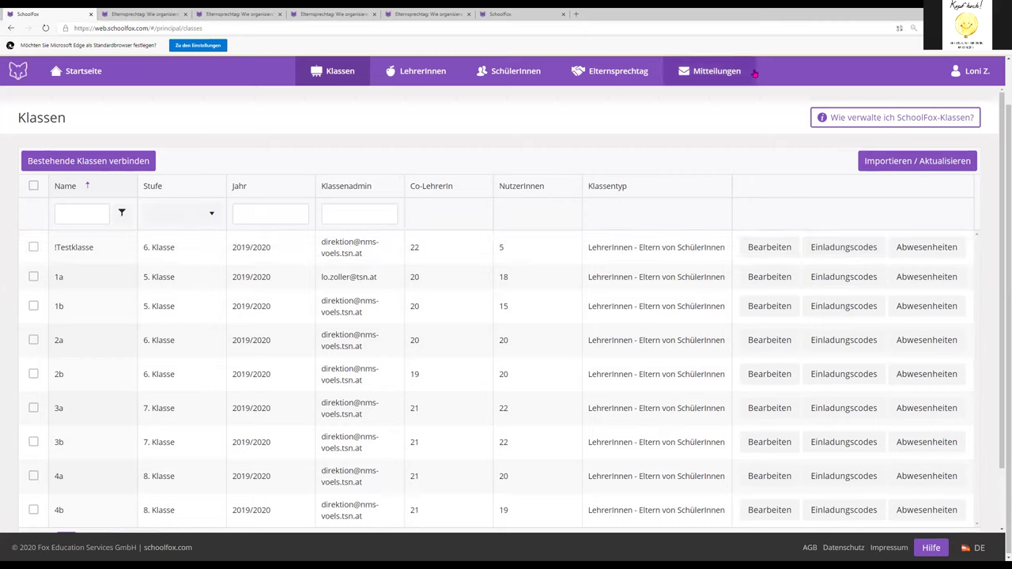
View the school's Elternsprechtag overview and go back to the start page
{"action": "left_click", "coordinate": [578, 71]}
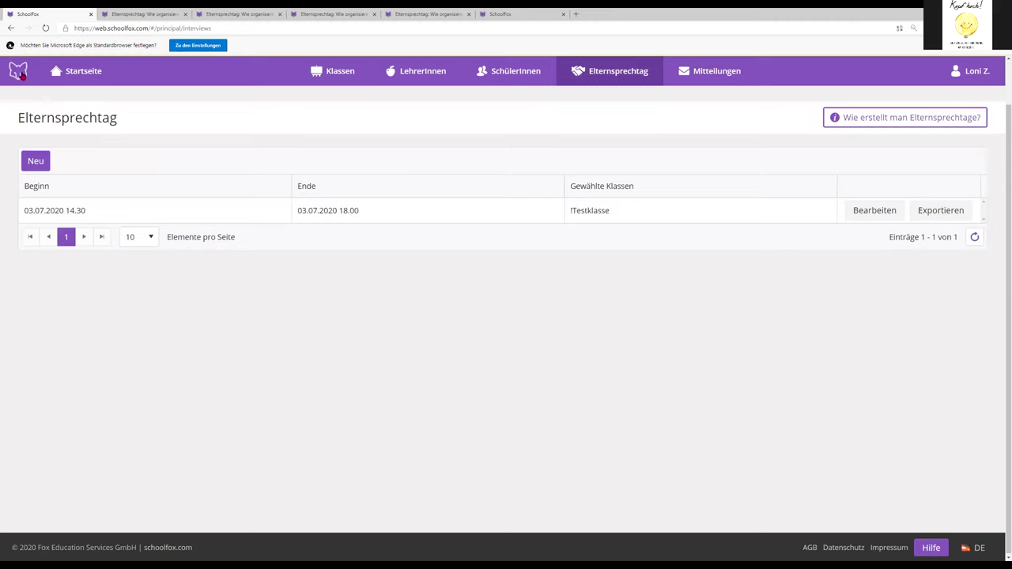
{"action": "left_click", "coordinate": [22, 75]}
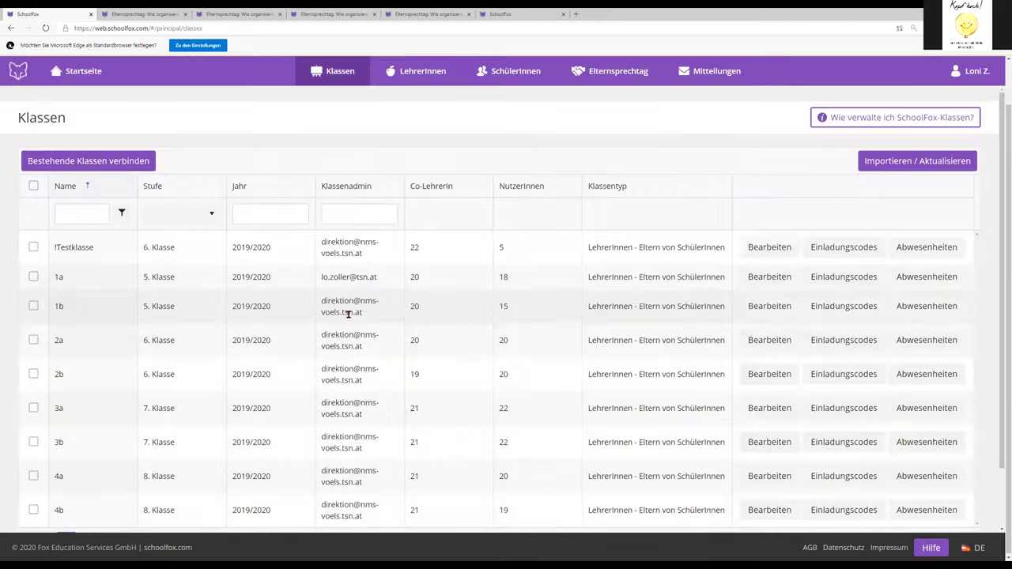
{"action": "left_click", "coordinate": [80, 78]}
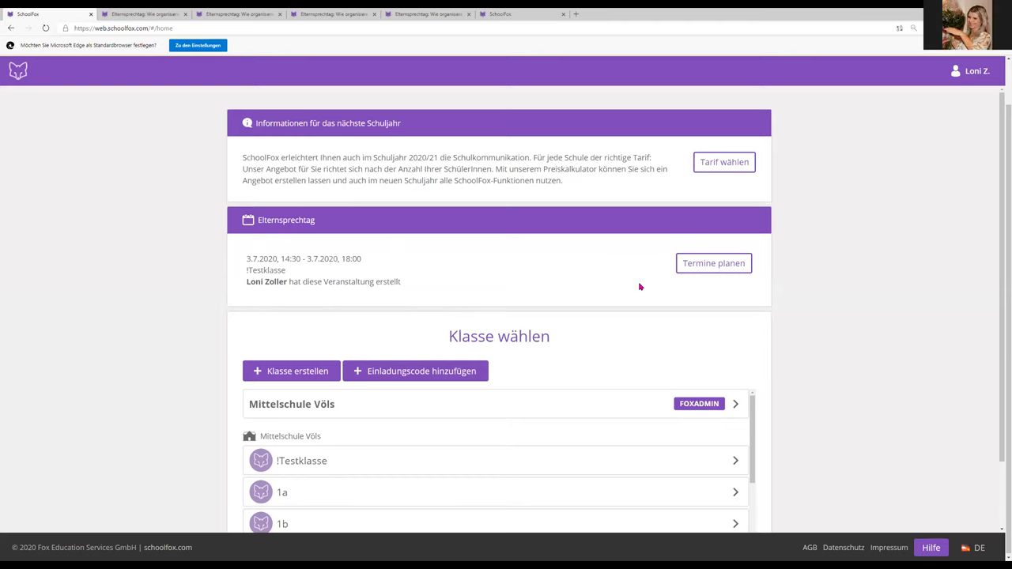
Start a new message in the class !Testklasse, try the Notfall mode and set it back to Normal
{"action": "scroll", "coordinate": [410, 320], "scroll_direction": "down", "scroll_amount": 3}
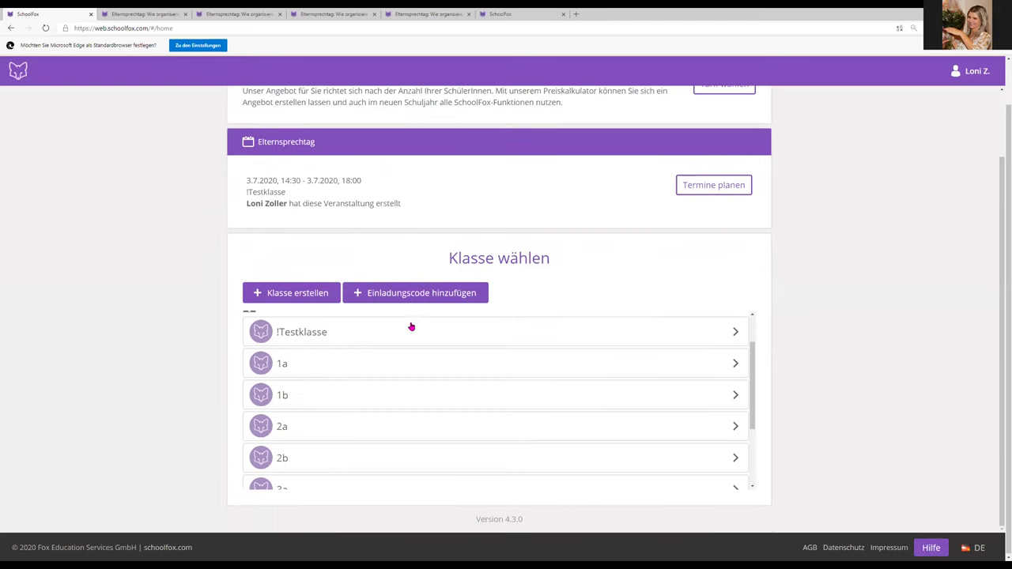
{"action": "left_click", "coordinate": [410, 333]}
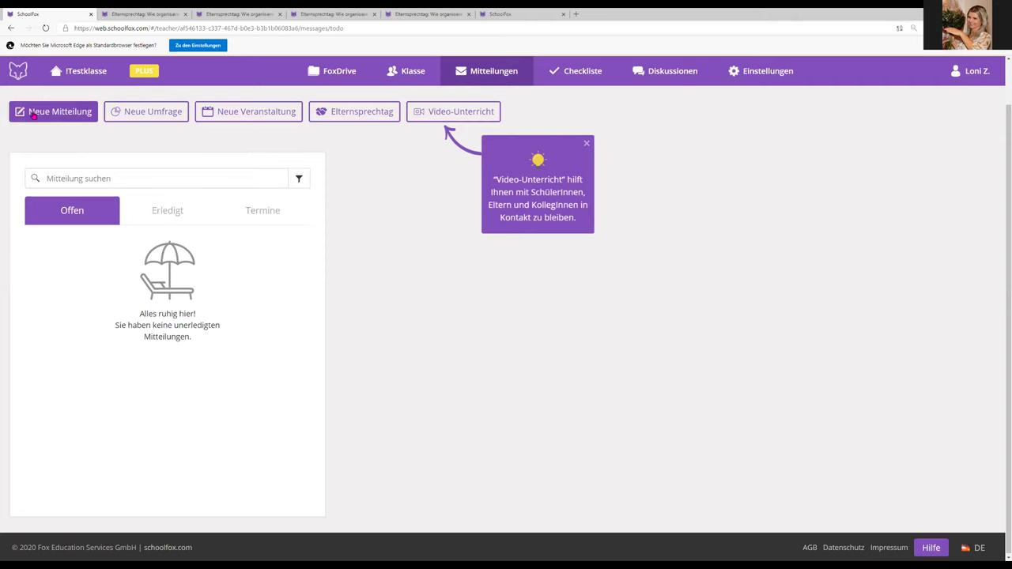
{"action": "left_click", "coordinate": [24, 115]}
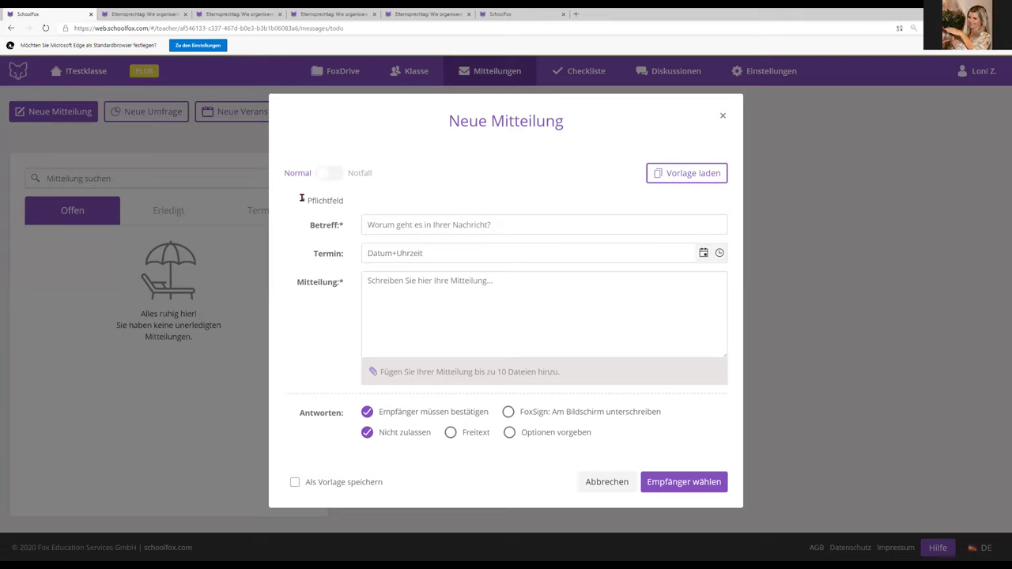
{"action": "left_click", "coordinate": [326, 175]}
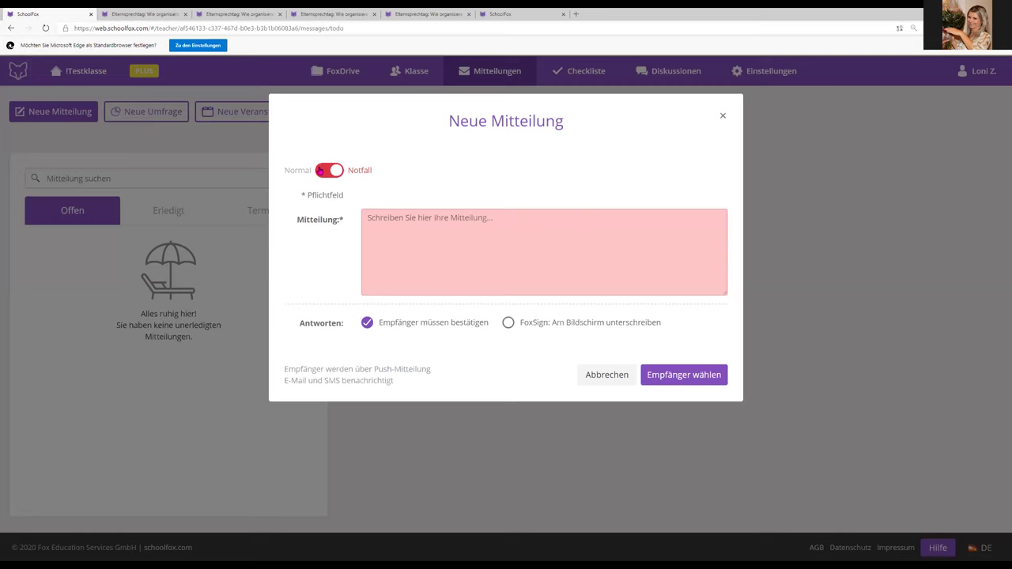
{"action": "left_click", "coordinate": [300, 172]}
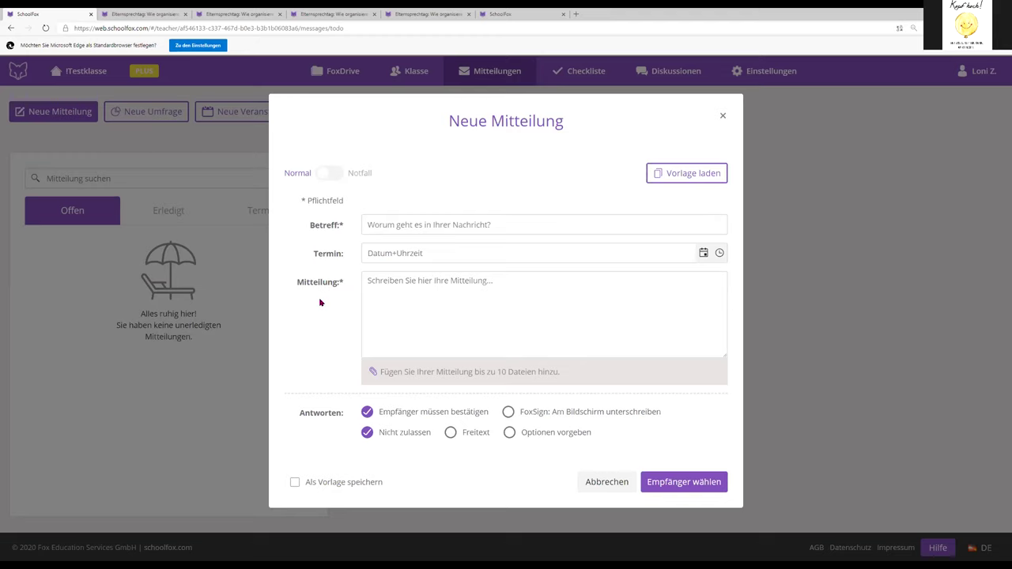
Give the message the subject "Zeugnisverteilung" and the text "Heuer findet die Verteilung der Zeugnisse gestaffelt am Donnerstag und Freitag statt."
{"action": "left_click", "coordinate": [425, 223]}
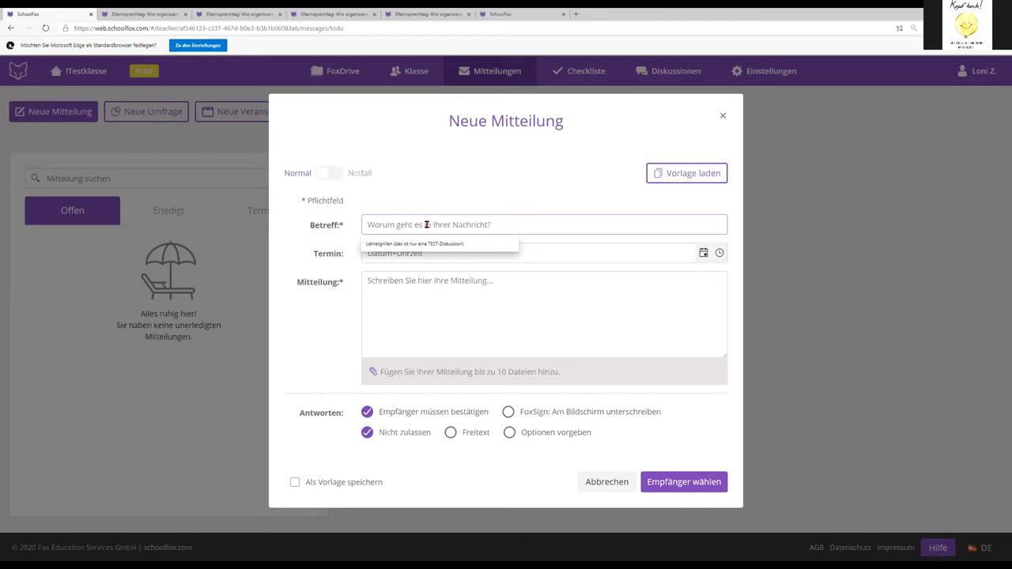
{"action": "type", "text": "Ze"}
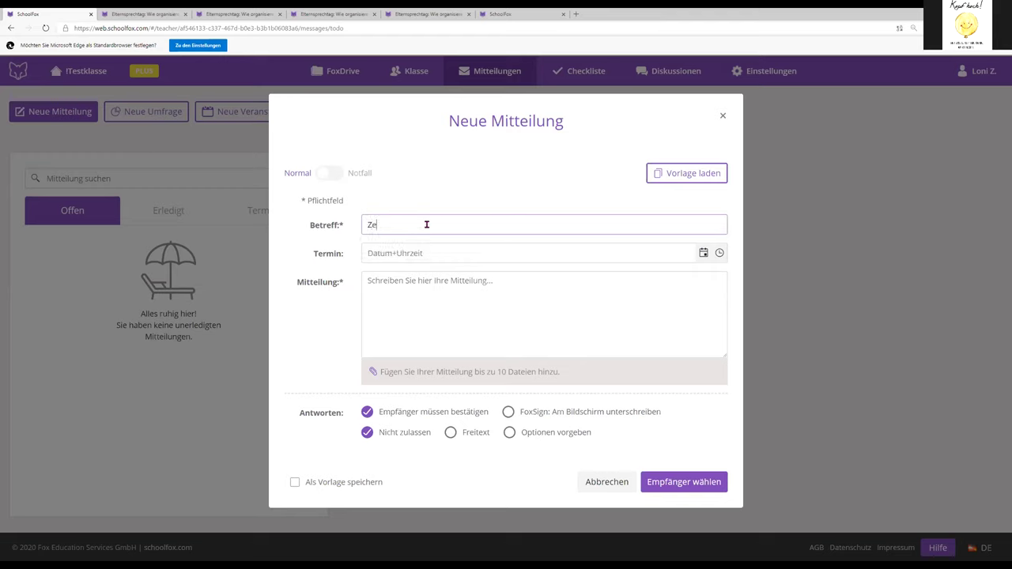
{"action": "type", "text": "ugnisverteilung"}
{"action": "left_click", "coordinate": [402, 280]}
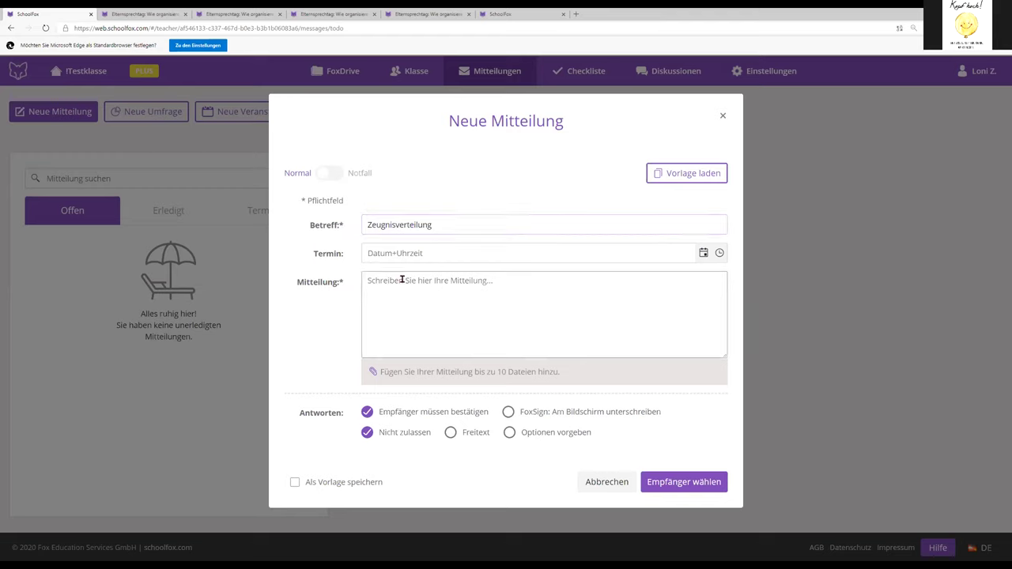
{"action": "type", "text": "Heuer"}
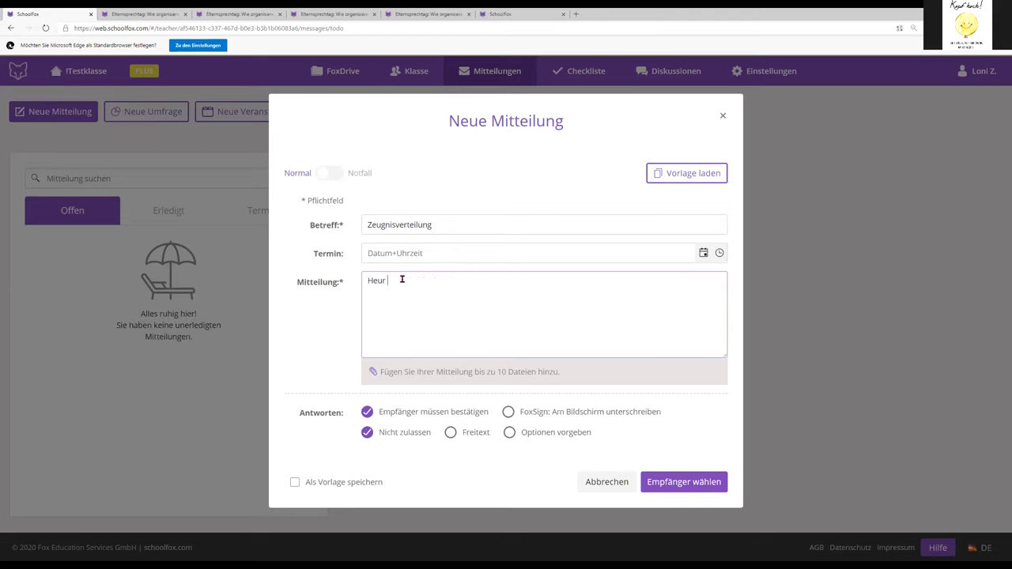
{"action": "type", "text": " findet die Verteilung der Zeugn"}
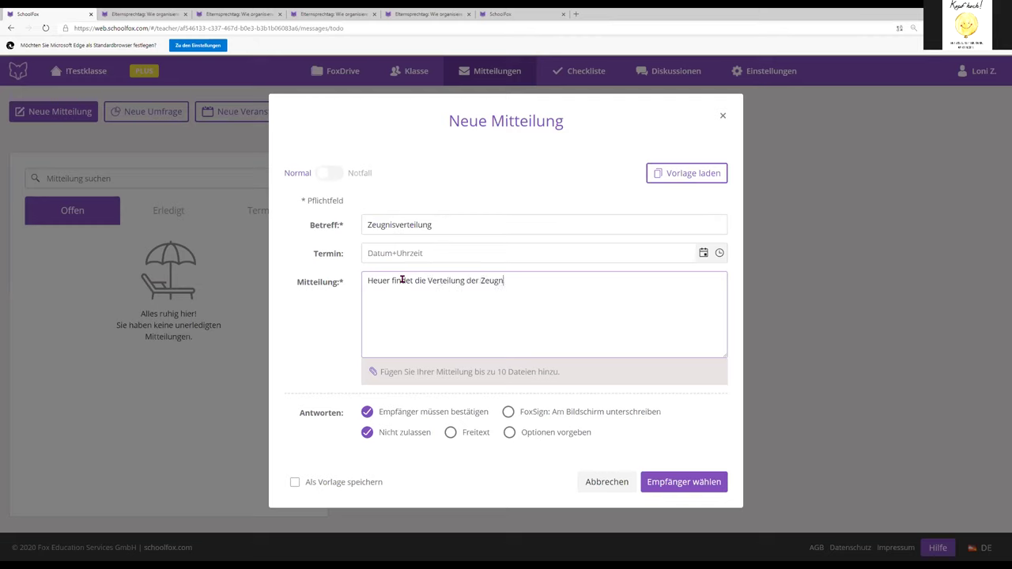
{"action": "type", "text": "isse gestaffelt am Donnerstag und Freitag statt."}
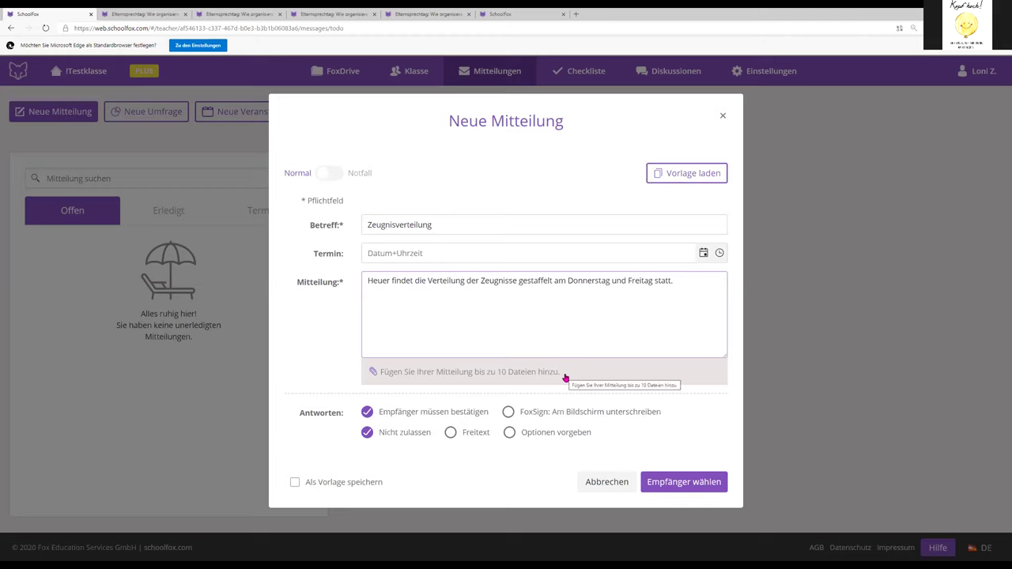
Attach the files "2c Klassenfoto 1" and "Schoolfox Webinar" from the Schoolfox folder to the message
{"action": "left_click", "coordinate": [372, 372]}
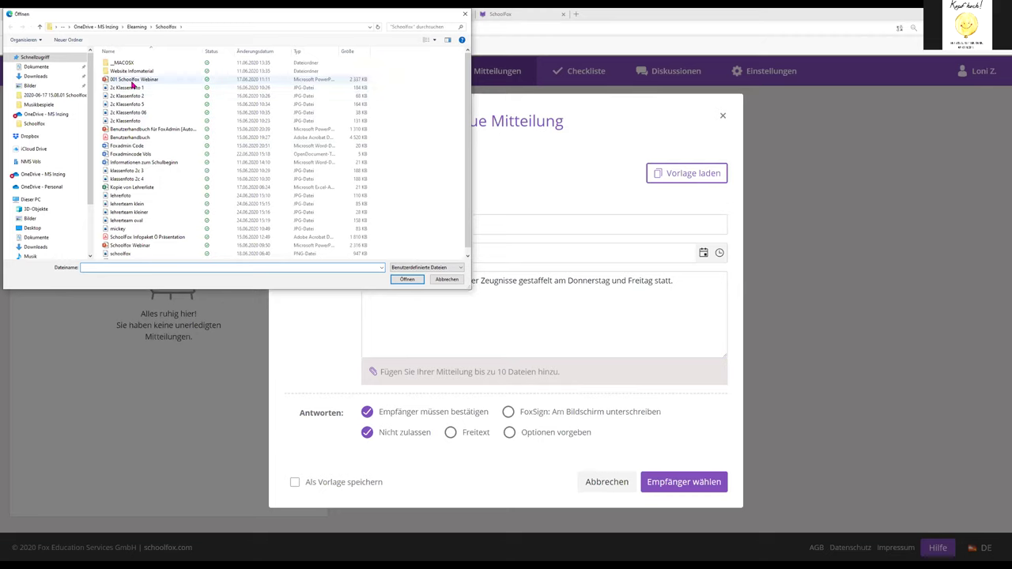
{"action": "left_click", "coordinate": [132, 79]}
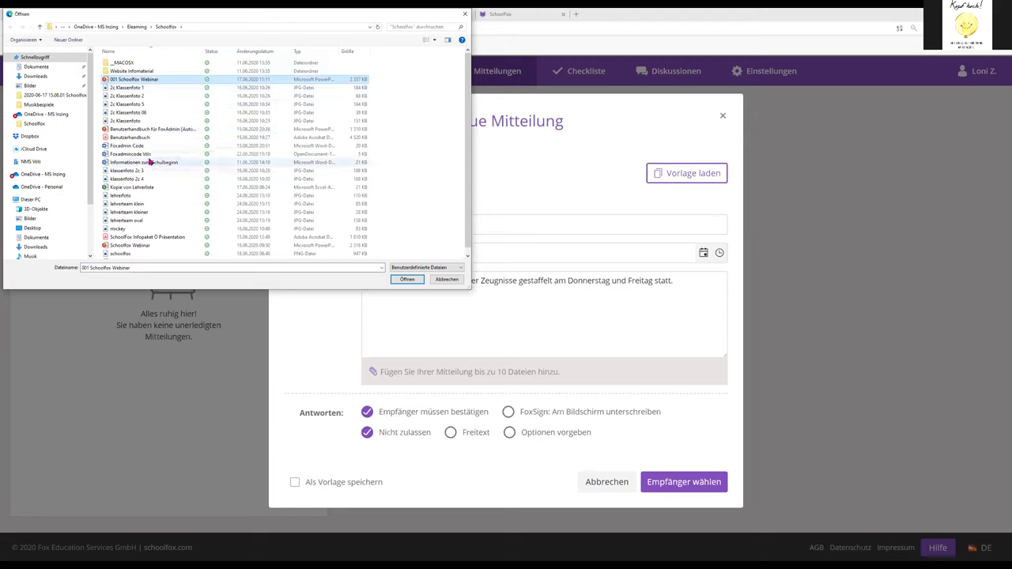
{"action": "left_click", "coordinate": [147, 246]}
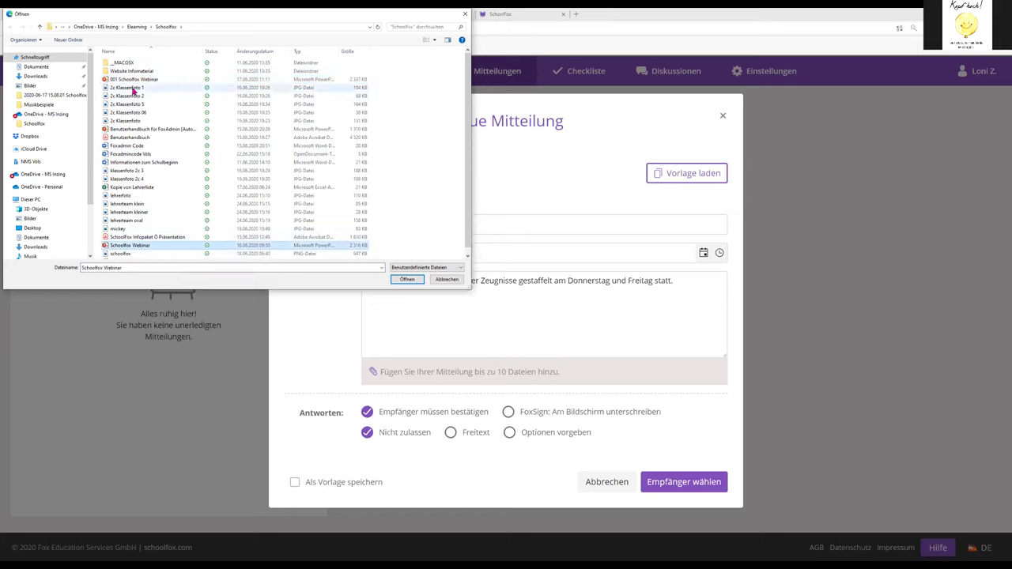
{"action": "left_click", "coordinate": [130, 88], "text": "ctrl"}
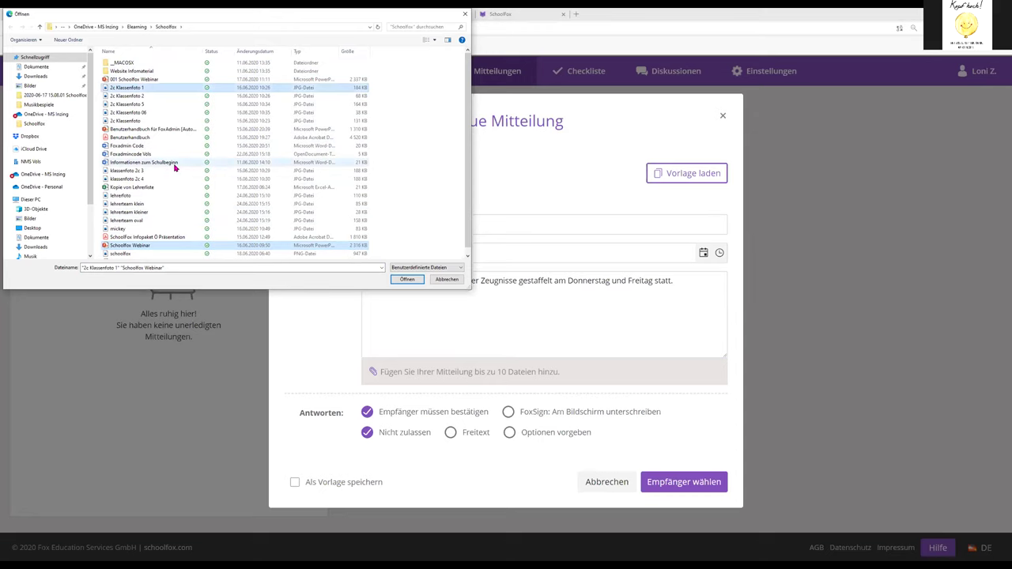
{"action": "left_click", "coordinate": [407, 279]}
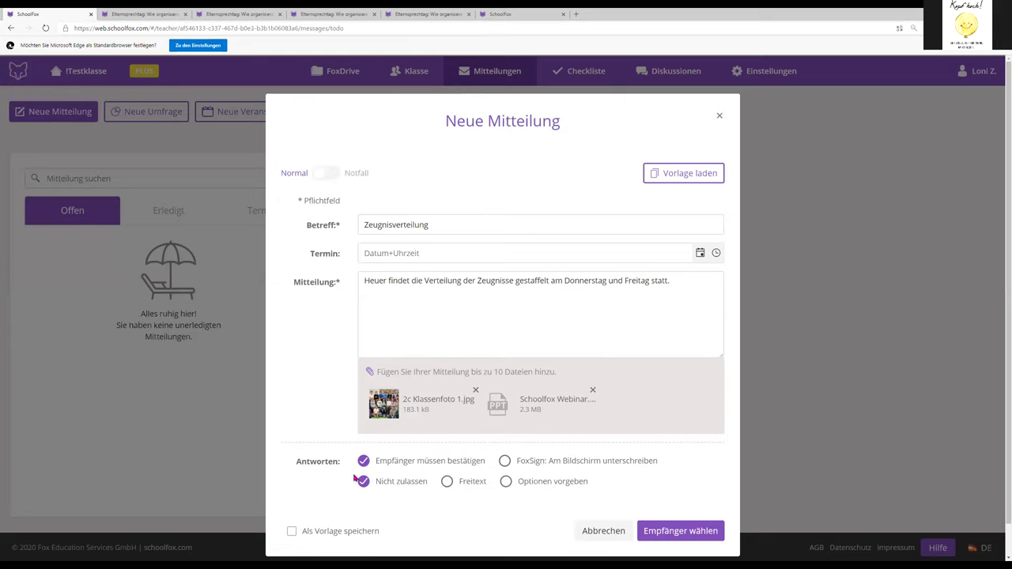
Require recipients to sign on screen with FoxSign, try the Freitext reply type and switch it to Optionen vorgeben
{"action": "left_click", "coordinate": [506, 461]}
{"action": "left_click", "coordinate": [446, 485]}
{"action": "left_click", "coordinate": [506, 481]}
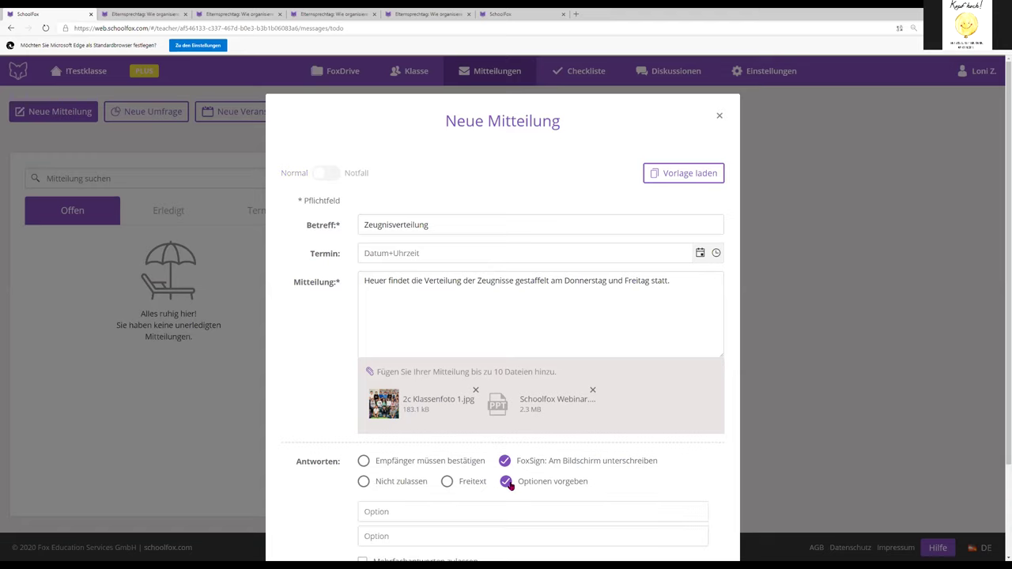
Add the sample reply options "wer", "wer", "fef" and "sdfs" to the message
{"action": "scroll", "coordinate": [681, 452], "scroll_direction": "down", "scroll_amount": 3}
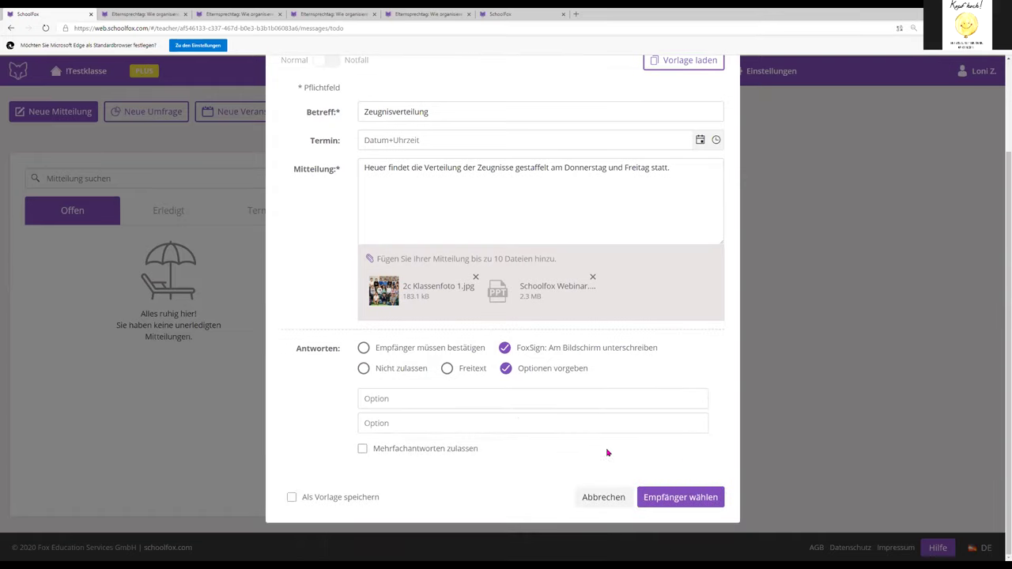
{"action": "left_click", "coordinate": [435, 401]}
{"action": "type", "text": "wer"}
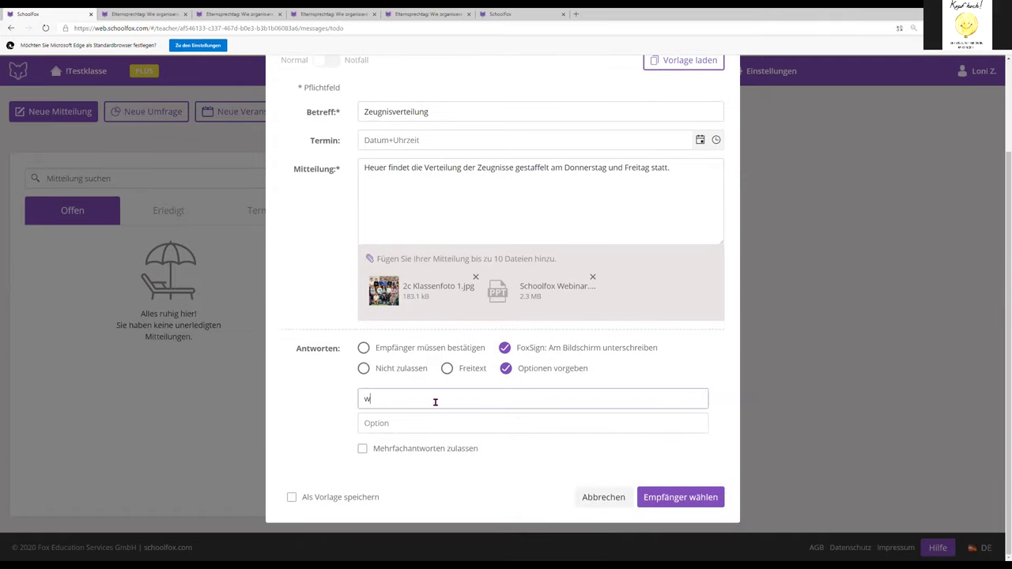
{"action": "left_click", "coordinate": [399, 422]}
{"action": "type", "text": "wer"}
{"action": "left_click", "coordinate": [393, 447]}
{"action": "type", "text": "fef"}
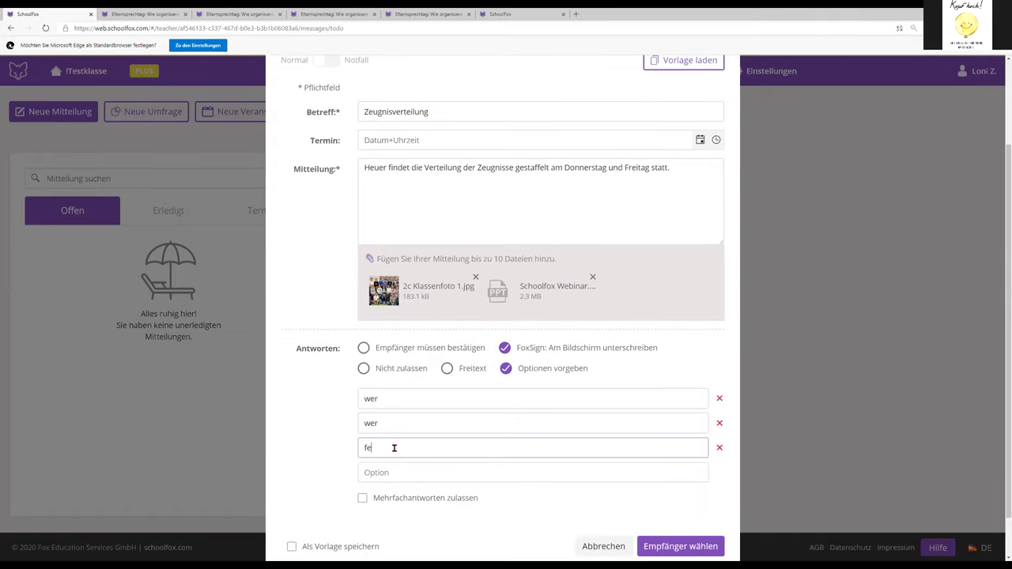
{"action": "left_click", "coordinate": [388, 472]}
{"action": "type", "text": "sdfs"}
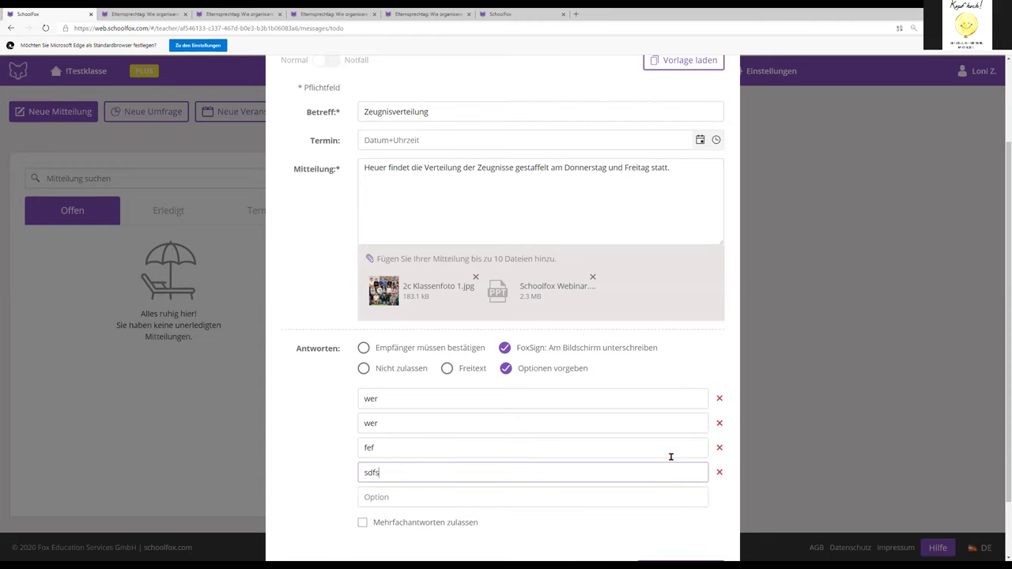
Remove the sample reply options and set the replies to Nicht zulassen
{"action": "left_click", "coordinate": [718, 472]}
{"action": "left_click", "coordinate": [719, 448]}
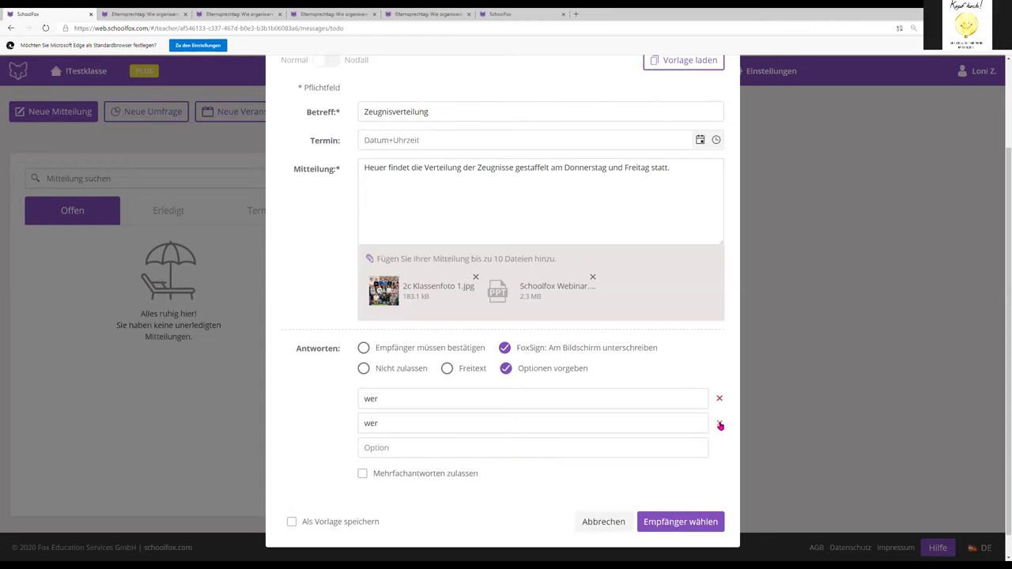
{"action": "left_click", "coordinate": [718, 423]}
{"action": "left_click_drag", "start_coordinate": [449, 399], "coordinate": [289, 401]}
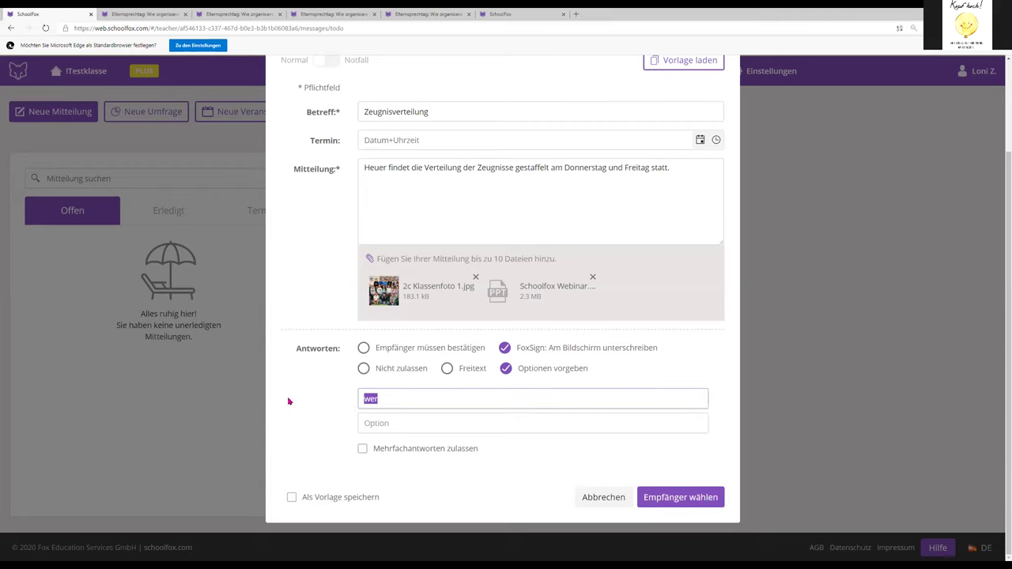
{"action": "key", "text": "BackSpace"}
{"action": "left_click", "coordinate": [363, 368]}
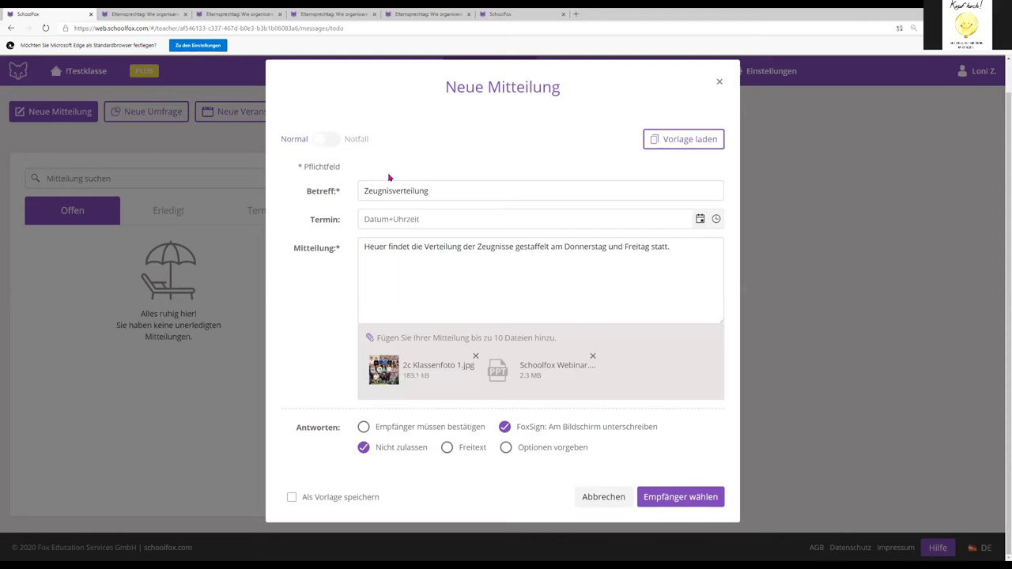
Continue to the recipient selection without saving a template, set the visibility to Private Nachricht and dismiss both hints
{"action": "left_click", "coordinate": [291, 498]}
{"action": "left_click", "coordinate": [291, 498]}
{"action": "left_click", "coordinate": [671, 499]}
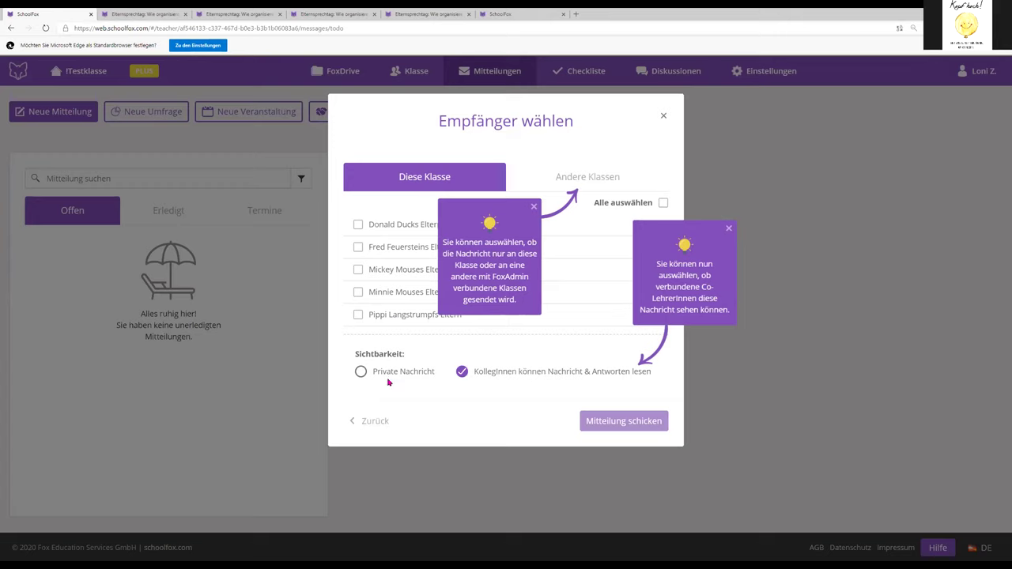
{"action": "left_click", "coordinate": [360, 372]}
{"action": "left_click", "coordinate": [533, 207]}
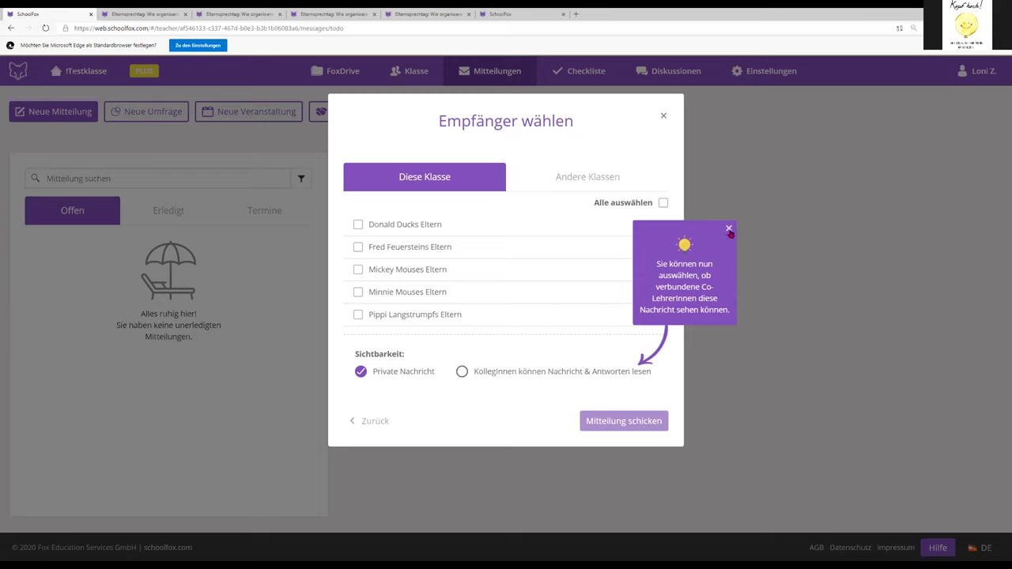
{"action": "left_click", "coordinate": [729, 229]}
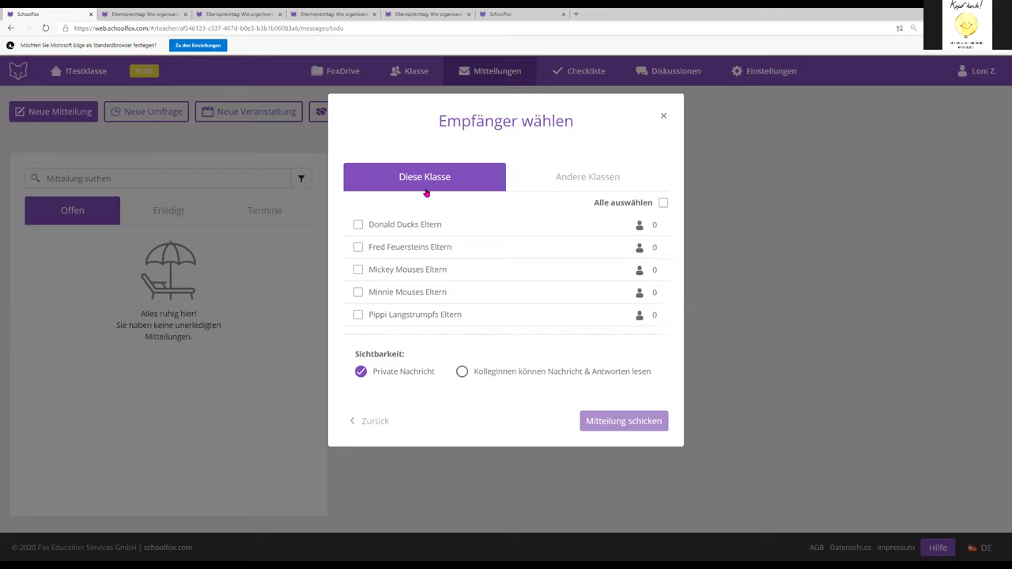
Try selecting the five parent entries one by one, clear them all, and select and deselect the second entry alone
{"action": "left_click", "coordinate": [358, 250]}
{"action": "left_click", "coordinate": [357, 226]}
{"action": "left_click", "coordinate": [358, 269]}
{"action": "left_click", "coordinate": [358, 291]}
{"action": "left_click", "coordinate": [358, 314]}
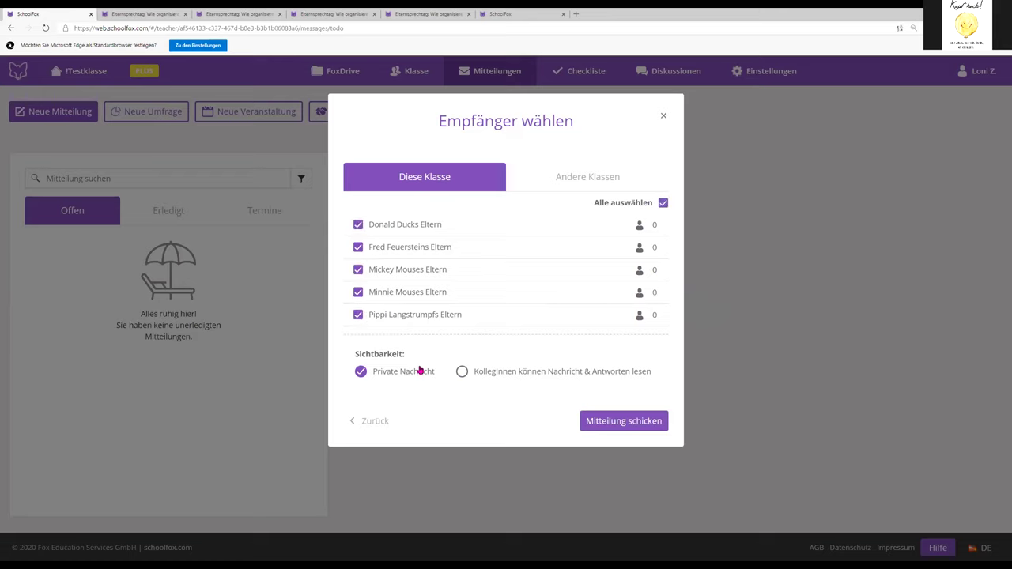
{"action": "left_click", "coordinate": [664, 203]}
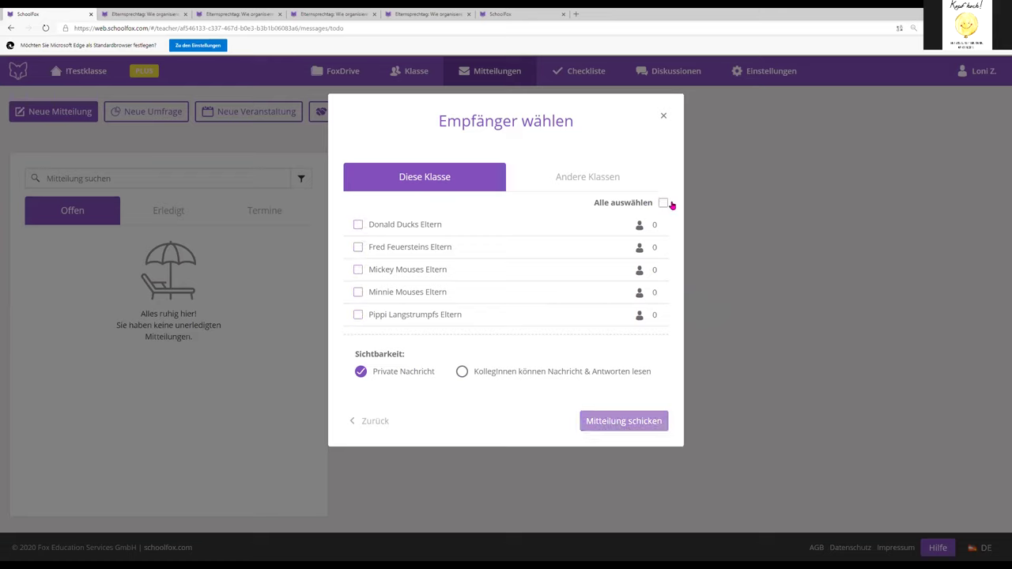
{"action": "left_click", "coordinate": [384, 250]}
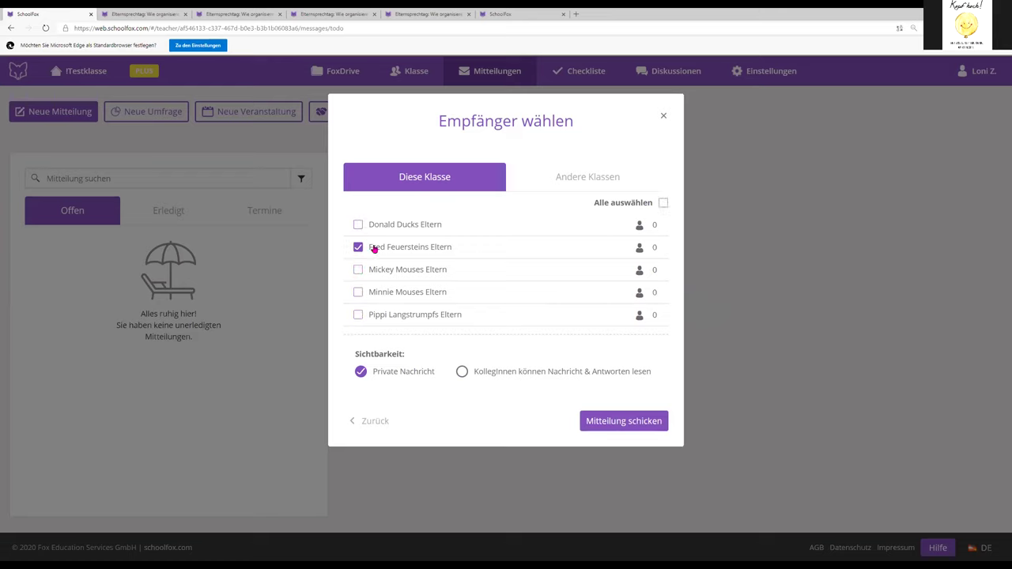
{"action": "left_click", "coordinate": [375, 249]}
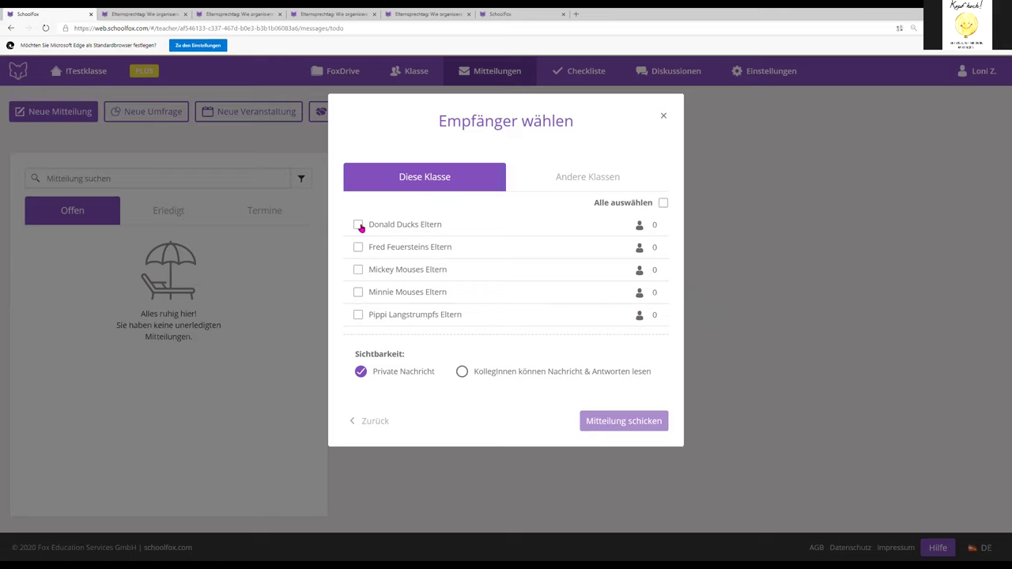
Select all parents of this class as recipients and send the message
{"action": "left_click", "coordinate": [663, 203]}
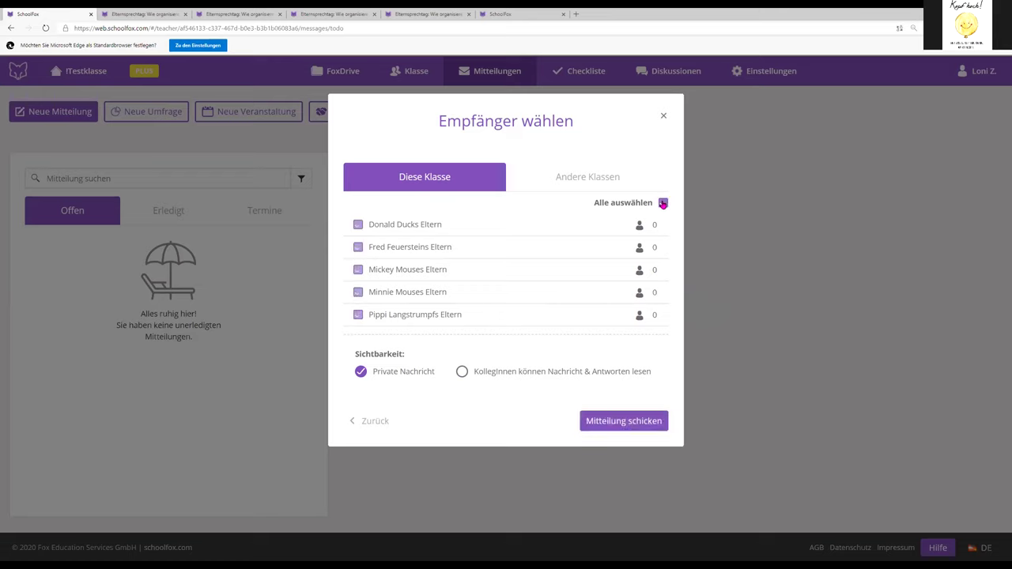
{"action": "left_click", "coordinate": [621, 420]}
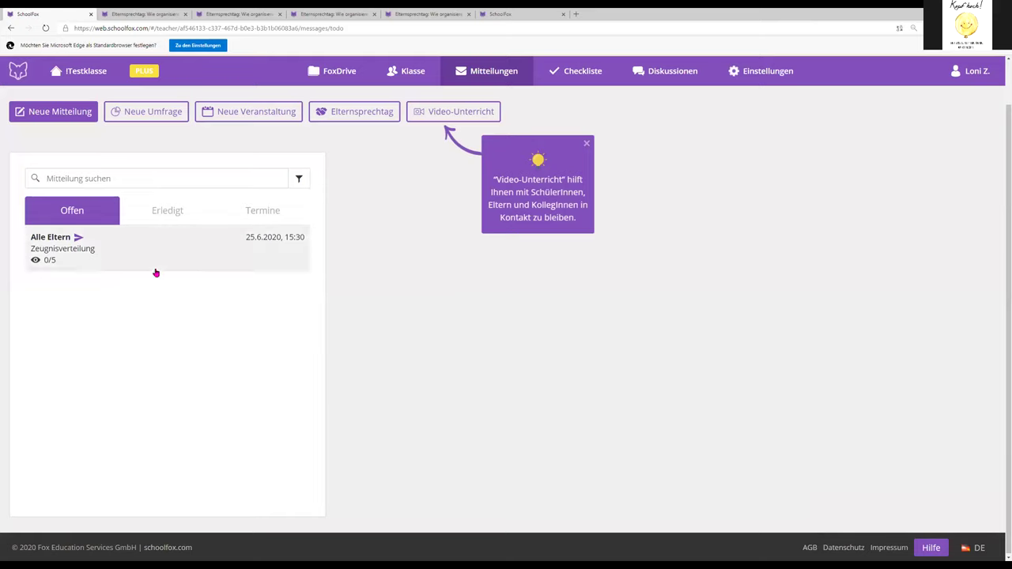
Open the sent Zeugnisverteilung message, view its Antworten and return to the message text
{"action": "left_click", "coordinate": [81, 253]}
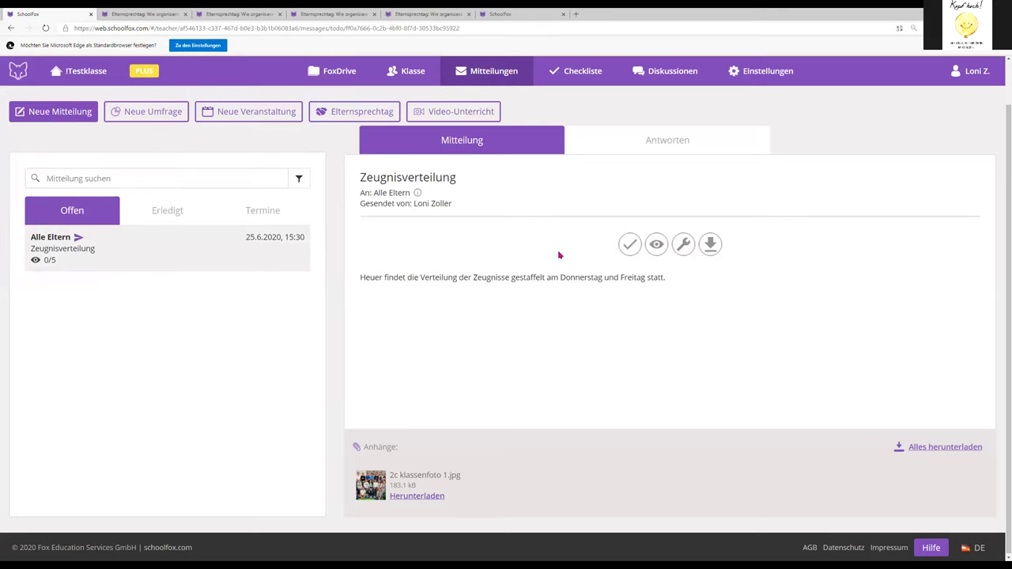
{"action": "left_click", "coordinate": [651, 143]}
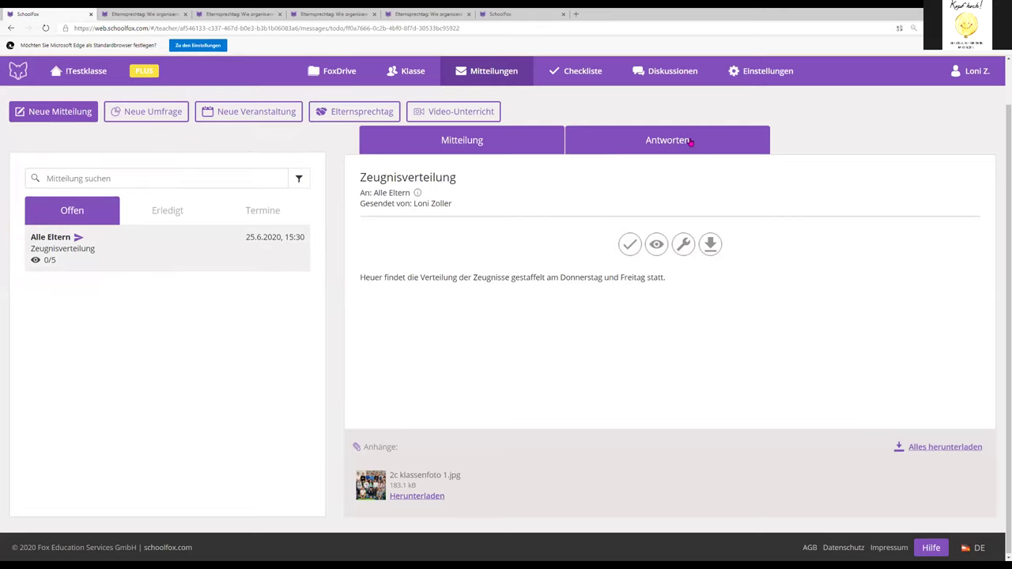
{"action": "left_click", "coordinate": [690, 142]}
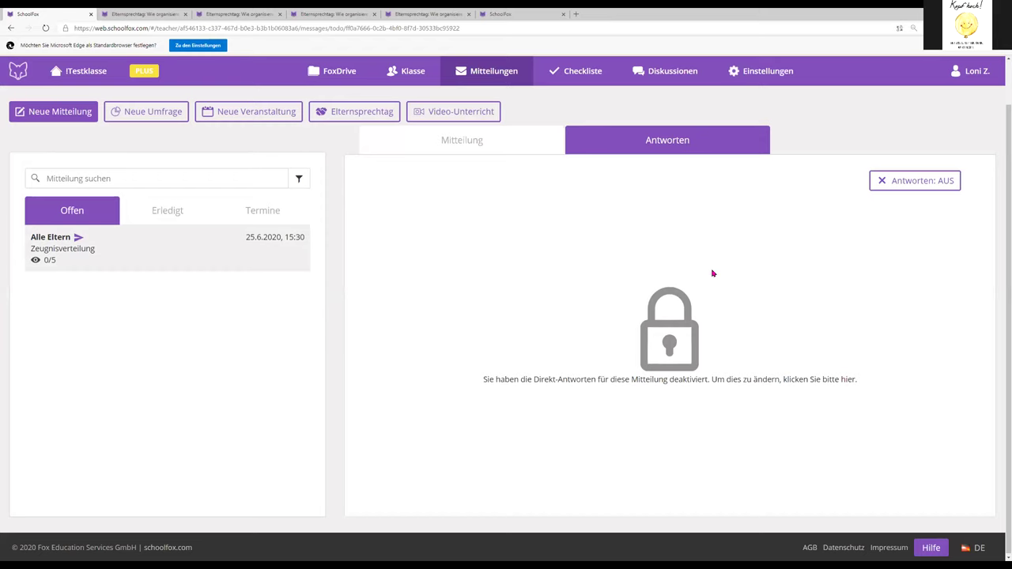
{"action": "left_click", "coordinate": [478, 147]}
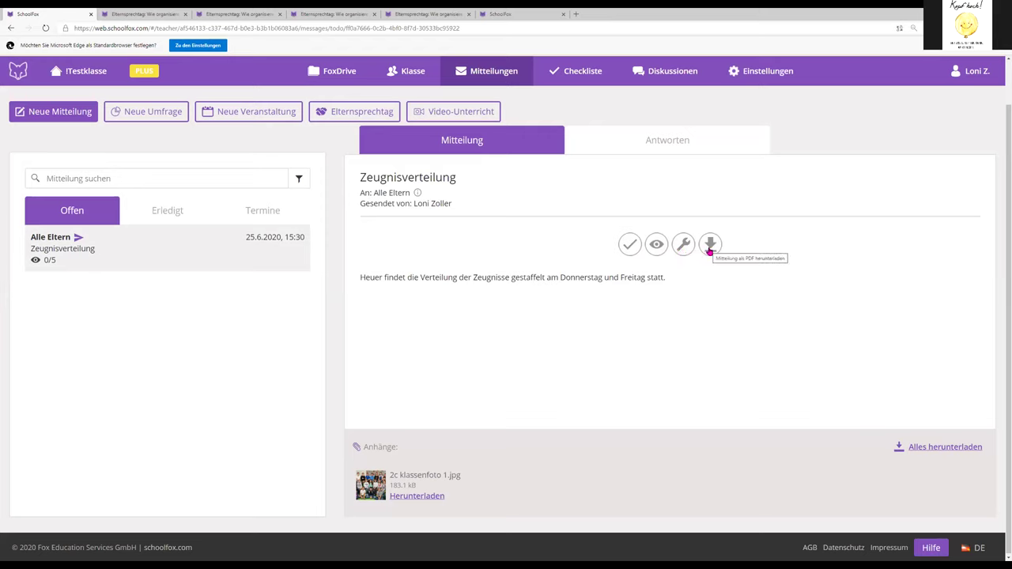
Check which parents have and have not confirmed the Zeugnisverteilung message, and close the overview
{"action": "left_click", "coordinate": [657, 245]}
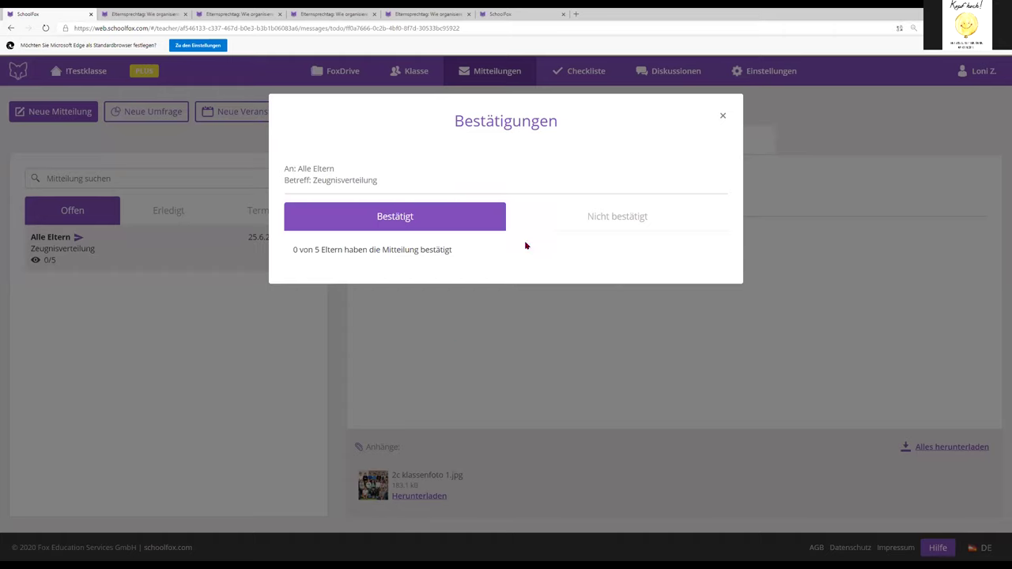
{"action": "left_click", "coordinate": [568, 216]}
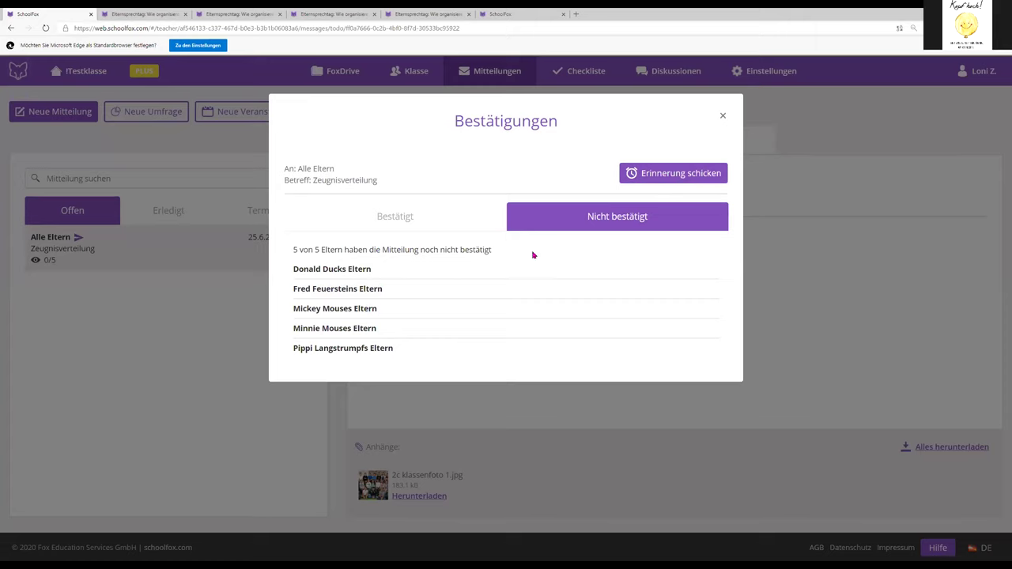
{"action": "left_click", "coordinate": [722, 116]}
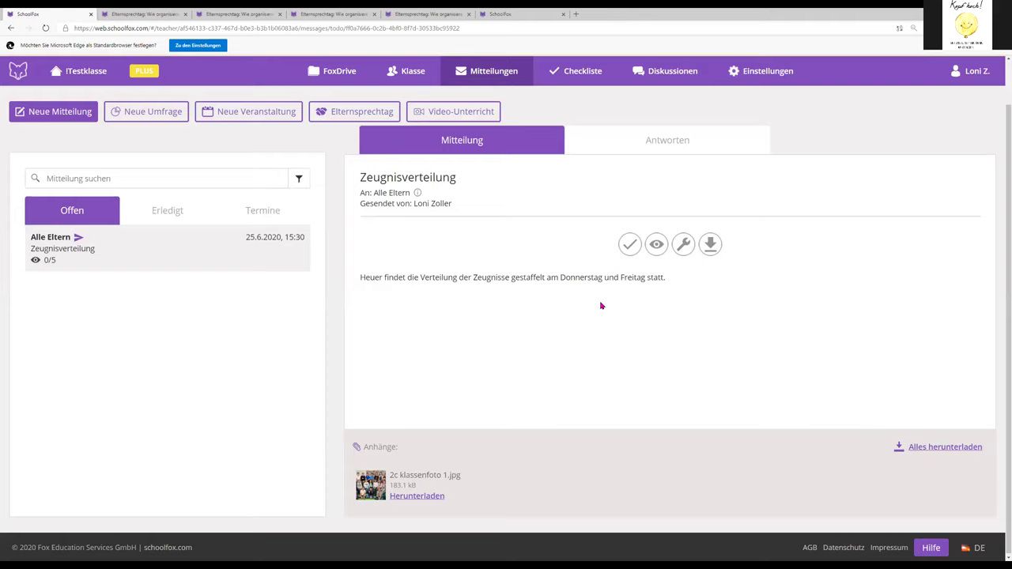
Mark the Zeugnisverteilung message as done and start a new survey
{"action": "left_click", "coordinate": [630, 244]}
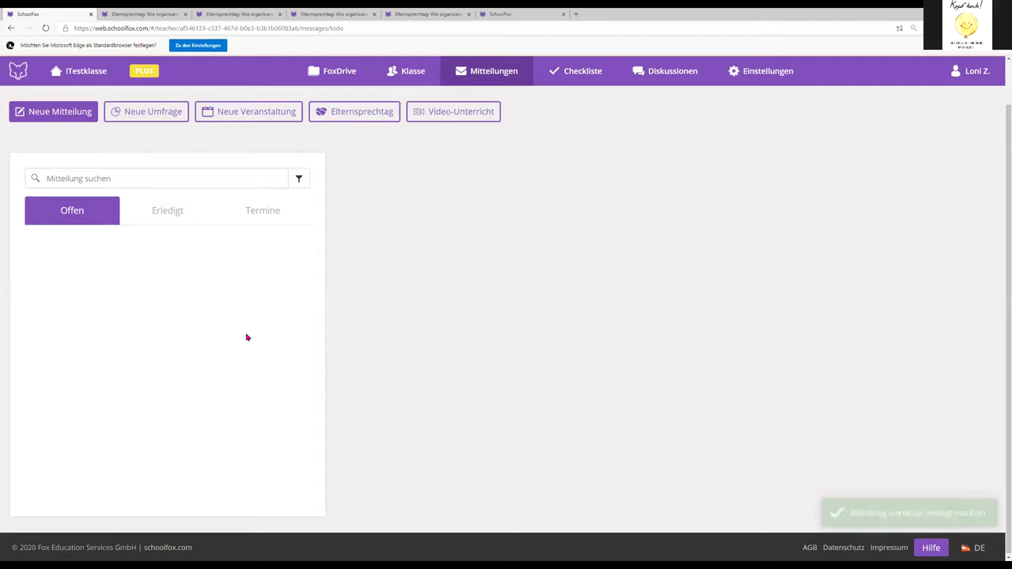
{"action": "left_click", "coordinate": [117, 116]}
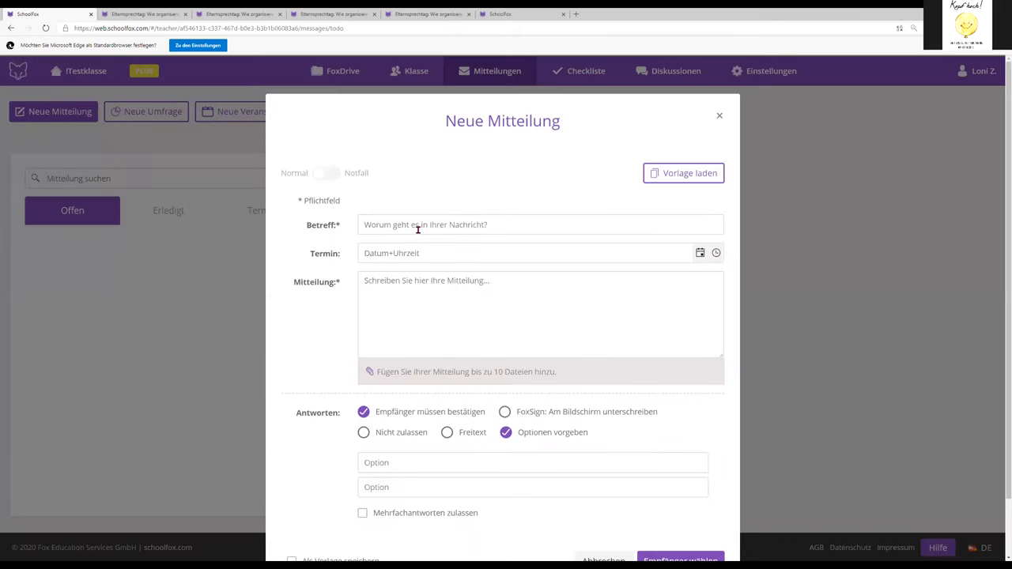
{"action": "left_click", "coordinate": [417, 230]}
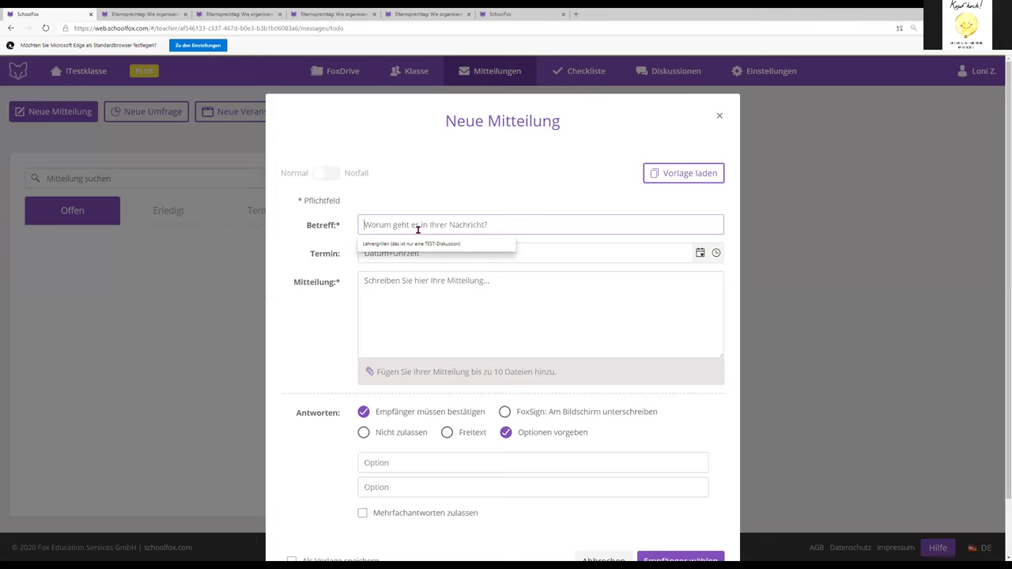
{"action": "type", "text": "Finde"}
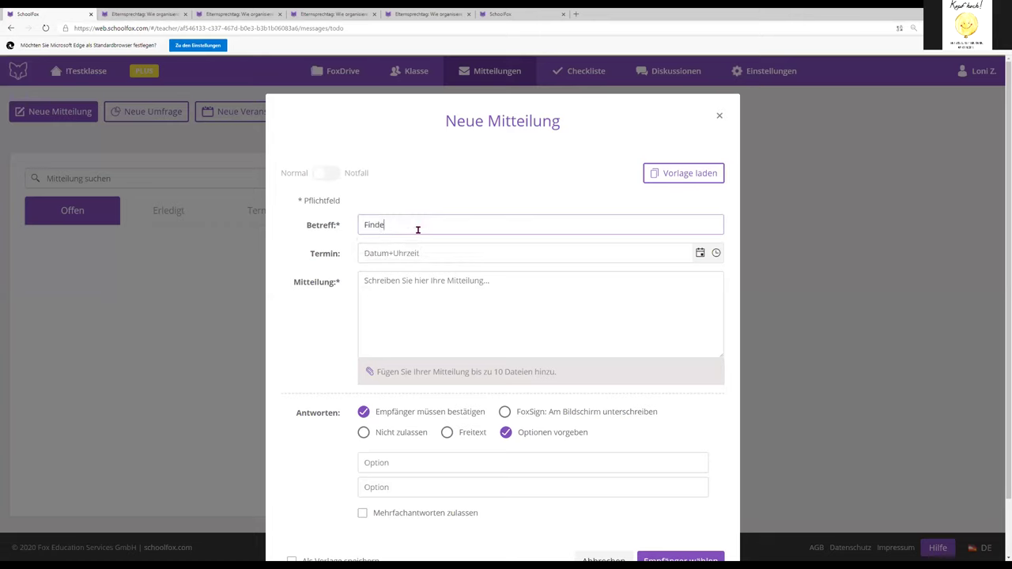
{"action": "type", "text": "t ihr die gestaffet"}
{"action": "key", "text": "BackSpace"}
{"action": "key", "text": "BackSpace"}
{"action": "key", "text": "BackSpace"}
{"action": "key", "text": "BackSpace"}
{"action": "key", "text": "BackSpace"}
{"action": "key", "text": "BackSpace"}
{"action": "key", "text": "BackSpace"}
{"action": "key", "text": "BackSpace"}
{"action": "key", "text": "BackSpace"}
{"action": "key", "text": "BackSpace"}
{"action": "key", "text": "BackSpace"}
{"action": "type", "text": "en gestaffelten Unterricht auch im Her"}
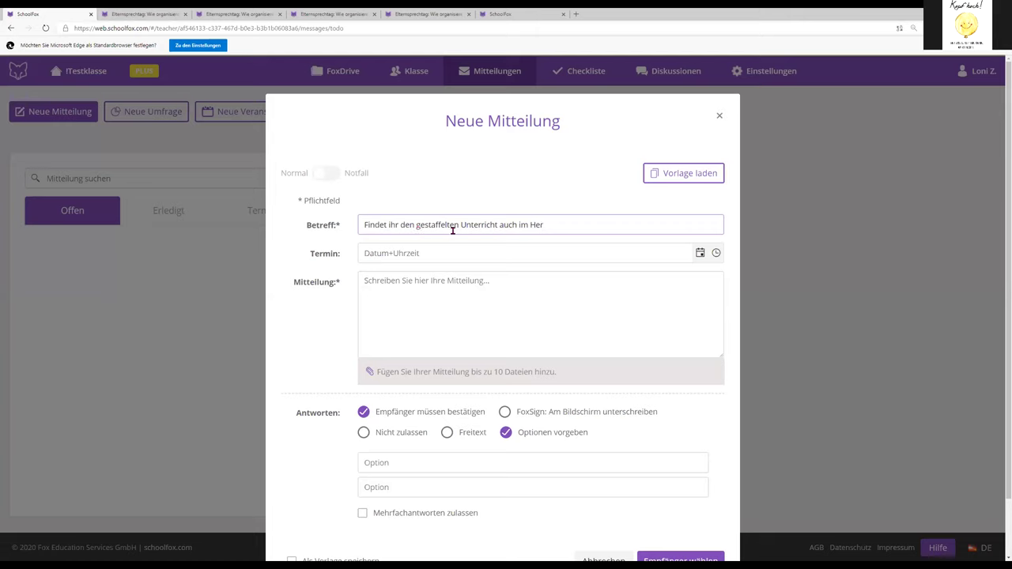
{"action": "left_click_drag", "start_coordinate": [544, 225], "coordinate": [416, 224]}
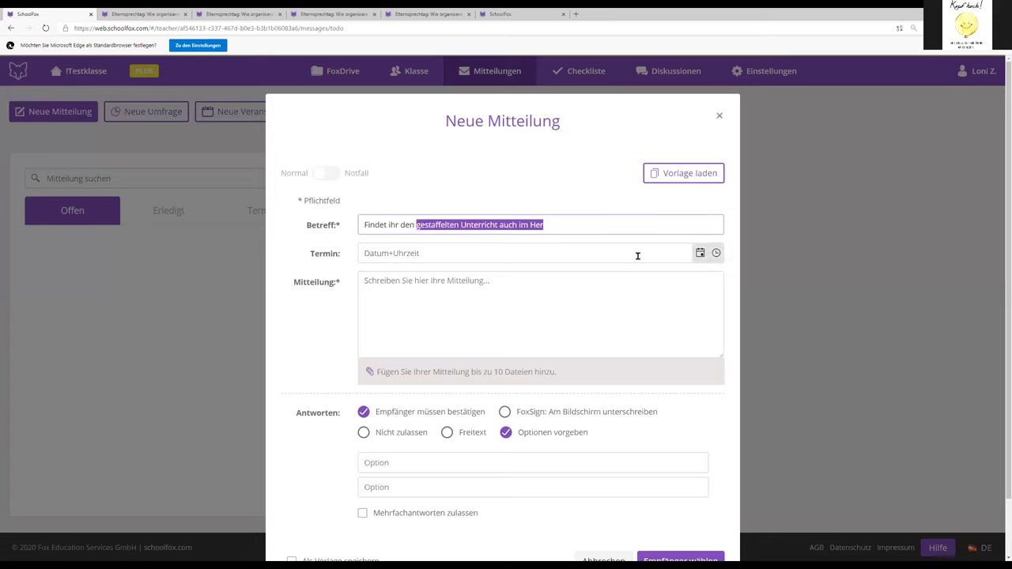
{"action": "key", "text": "BackSpace"}
{"action": "key", "text": "BackSpace"}
{"action": "key", "text": "BackSpace"}
{"action": "key", "text": "BackSpace"}
{"action": "key", "text": "BackSpace"}
{"action": "key", "text": "BackSpace"}
{"action": "key", "text": "BackSpace"}
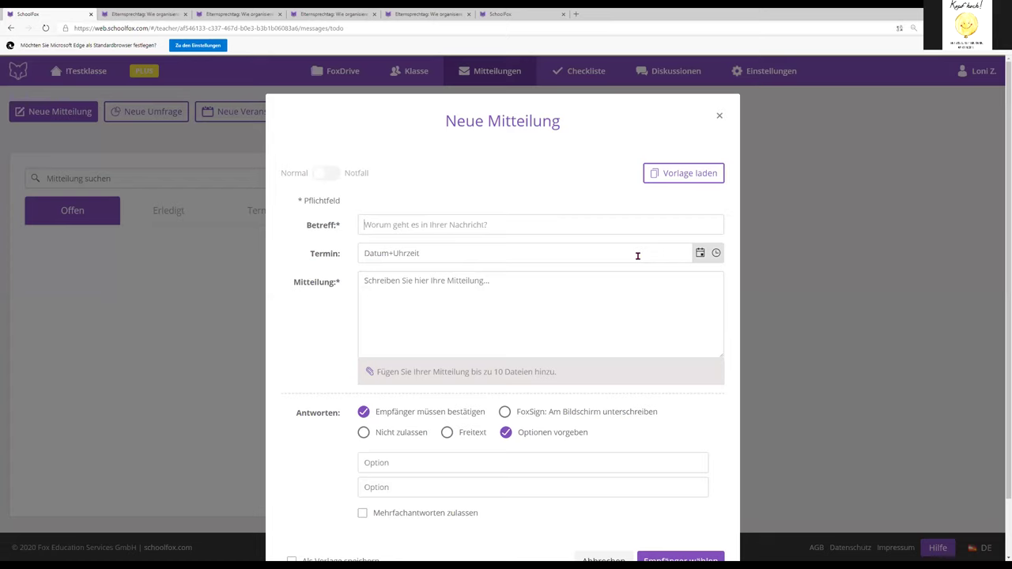
Enter "gestaffelter Unterricht" as the subject of the survey
{"action": "left_click", "coordinate": [368, 283]}
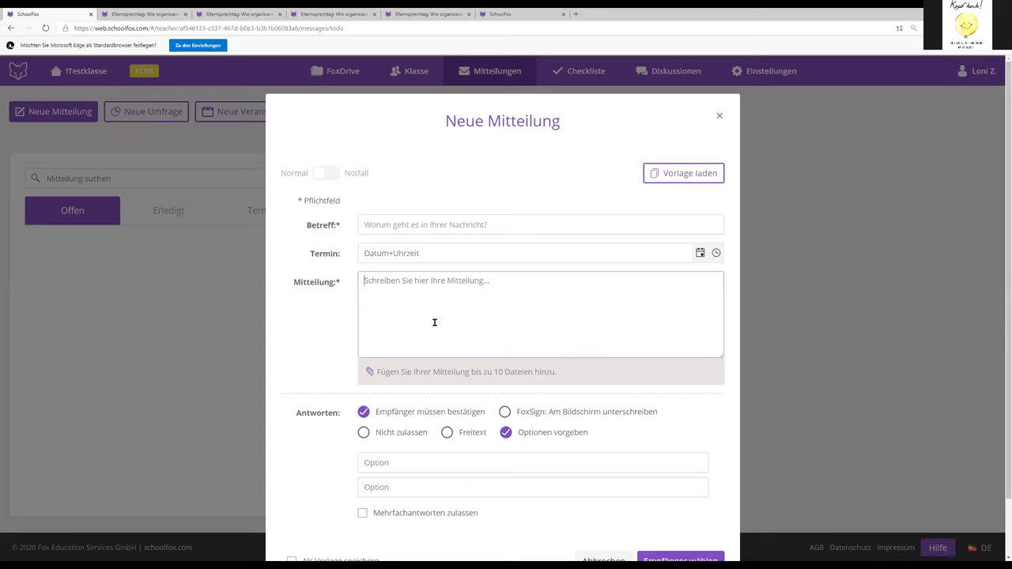
{"action": "left_click", "coordinate": [402, 227]}
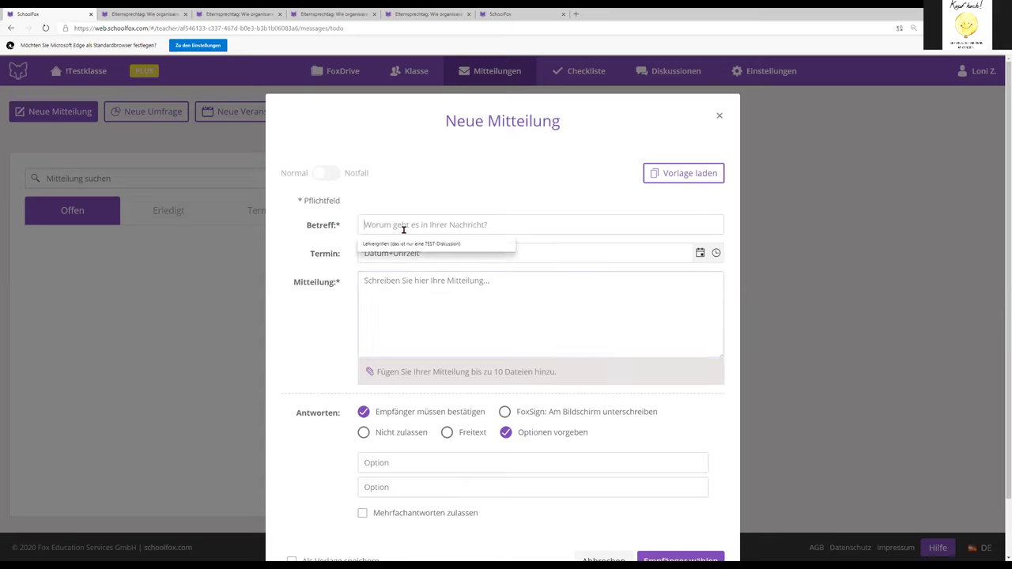
{"action": "type", "text": "d"}
{"action": "key", "text": "BackSpace"}
{"action": "type", "text": "gestaffe"}
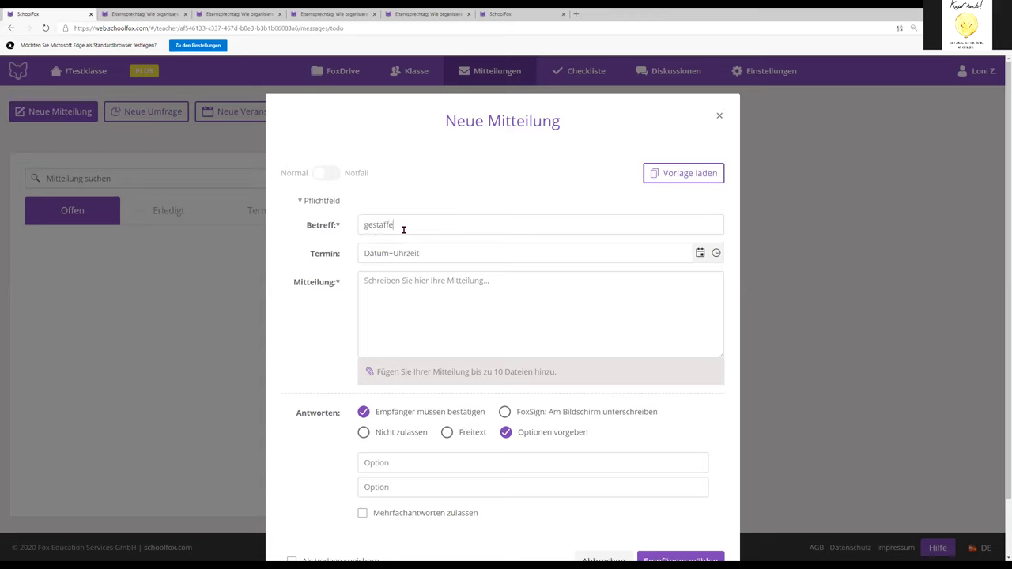
{"action": "type", "text": "lter Unterricht"}
Write the survey question "findet ihr den gestaffelten Unterricht im Herbst auch sinnvoll?" as the message text
{"action": "left_click", "coordinate": [386, 282]}
{"action": "type", "text": "findet "}
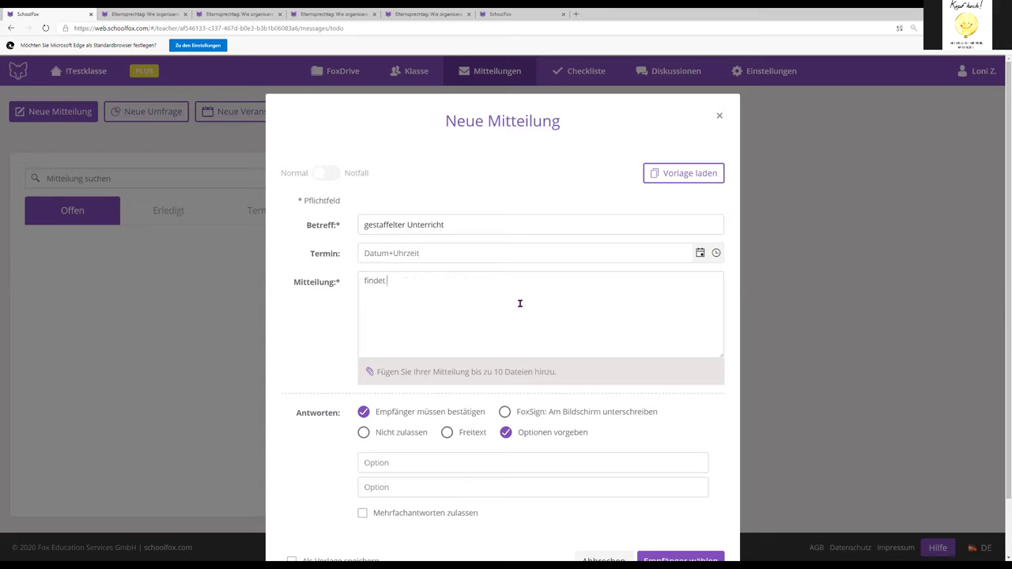
{"action": "type", "text": "ihr den gestaffelten Unterricht im Herbst auc"}
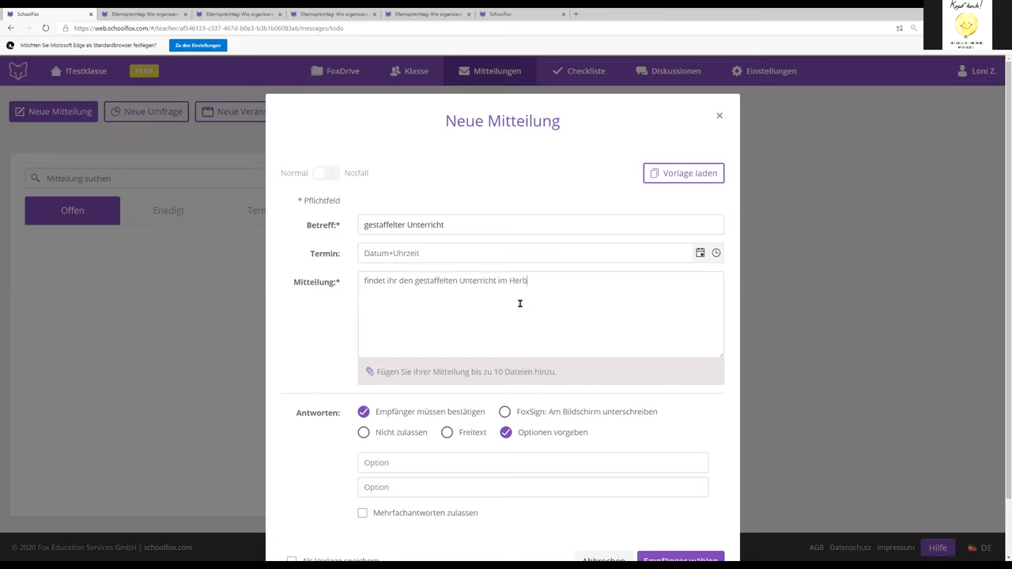
{"action": "type", "text": "nnvoll?"}
Add the predefined answer options "ja" and "nein" to the survey
{"action": "scroll", "coordinate": [414, 475], "scroll_direction": "down", "scroll_amount": 1}
{"action": "left_click", "coordinate": [402, 396]}
{"action": "left_click", "coordinate": [402, 422]}
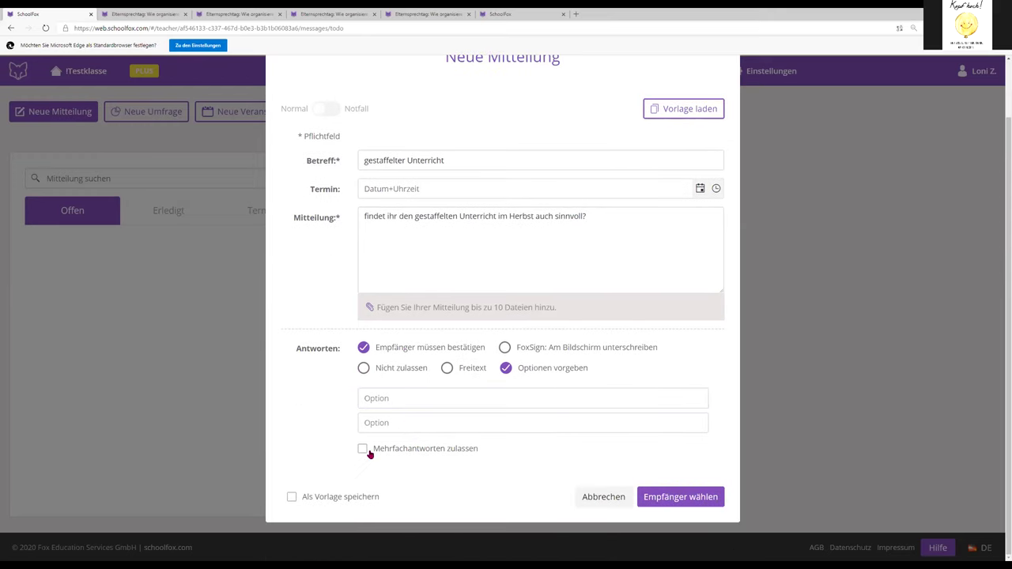
{"action": "left_click", "coordinate": [402, 398]}
{"action": "type", "text": "ja"}
{"action": "type", "text": "nein"}
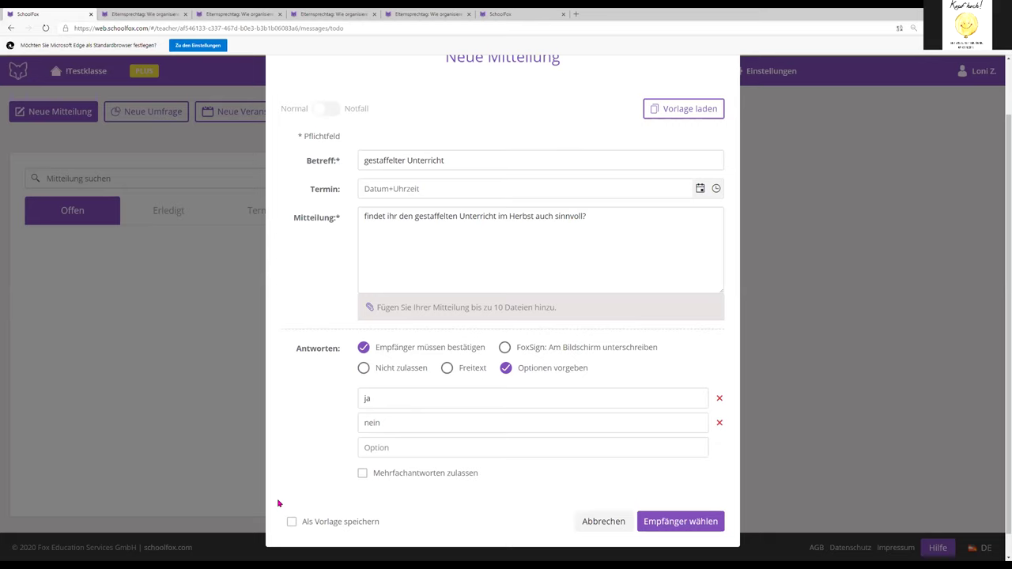
Proceed to the survey's recipient selection for this class and close it without sending
{"action": "scroll", "coordinate": [334, 476], "scroll_direction": "down", "scroll_amount": 1}
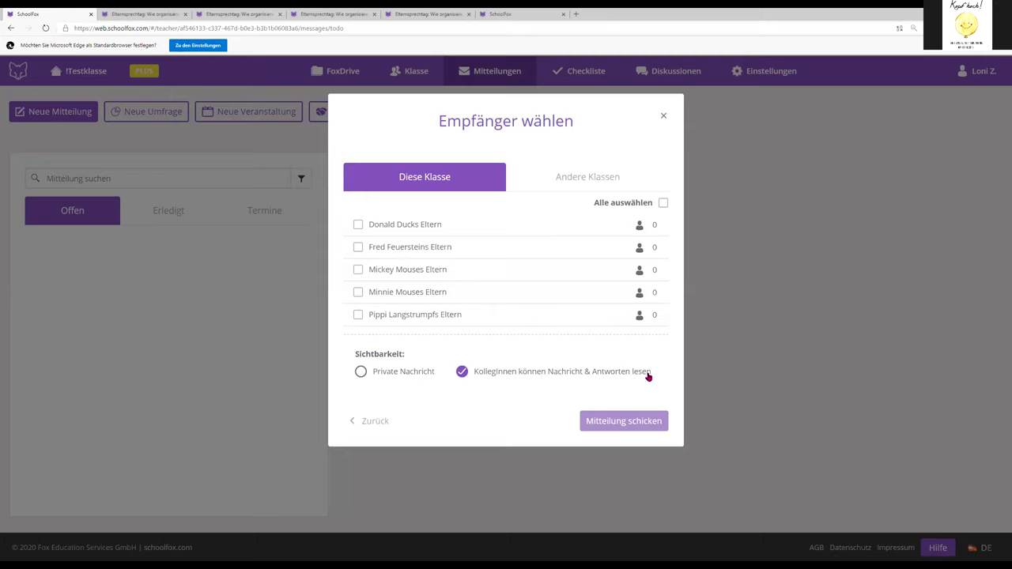
{"action": "left_click", "coordinate": [427, 182]}
{"action": "left_click", "coordinate": [665, 117]}
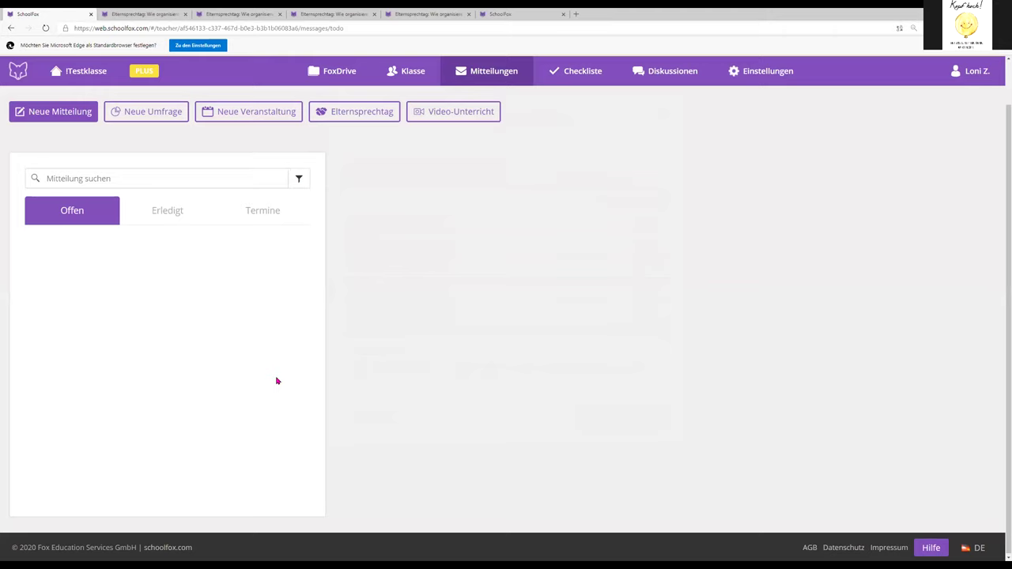
Start a new in-person event with the subject "Elternabend"
{"action": "left_click", "coordinate": [229, 115]}
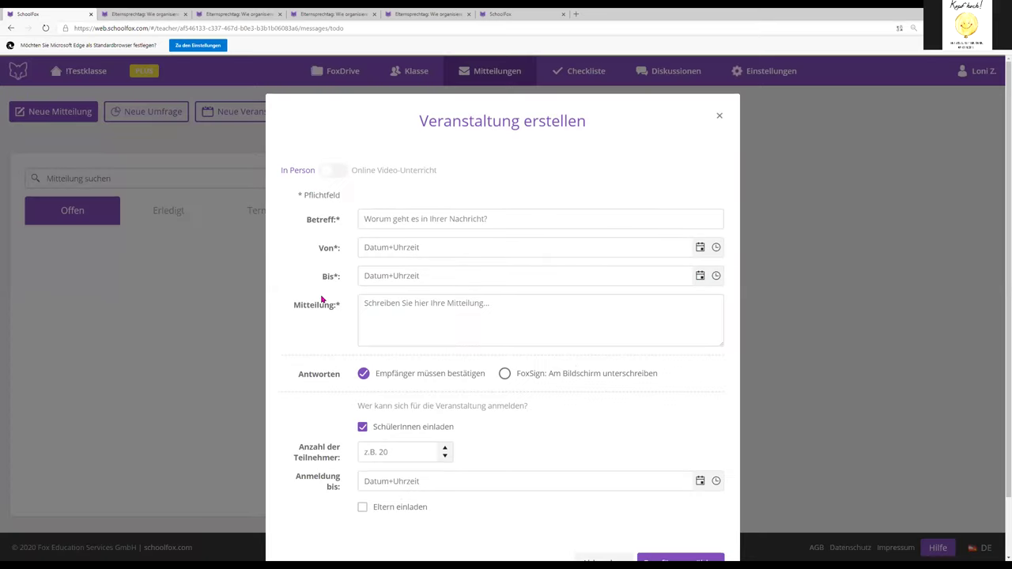
{"action": "left_click", "coordinate": [384, 218]}
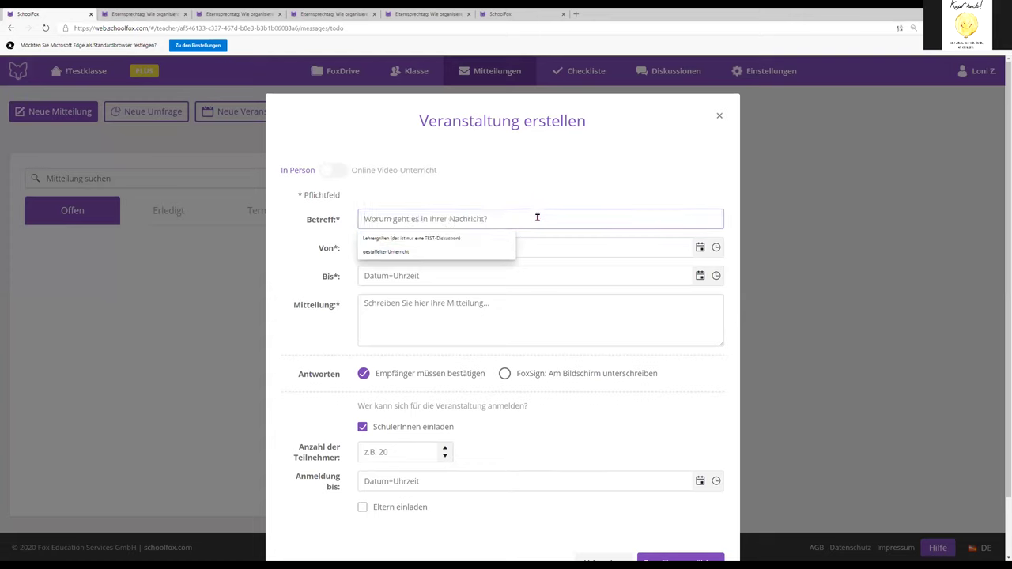
{"action": "type", "text": "Elternabend"}
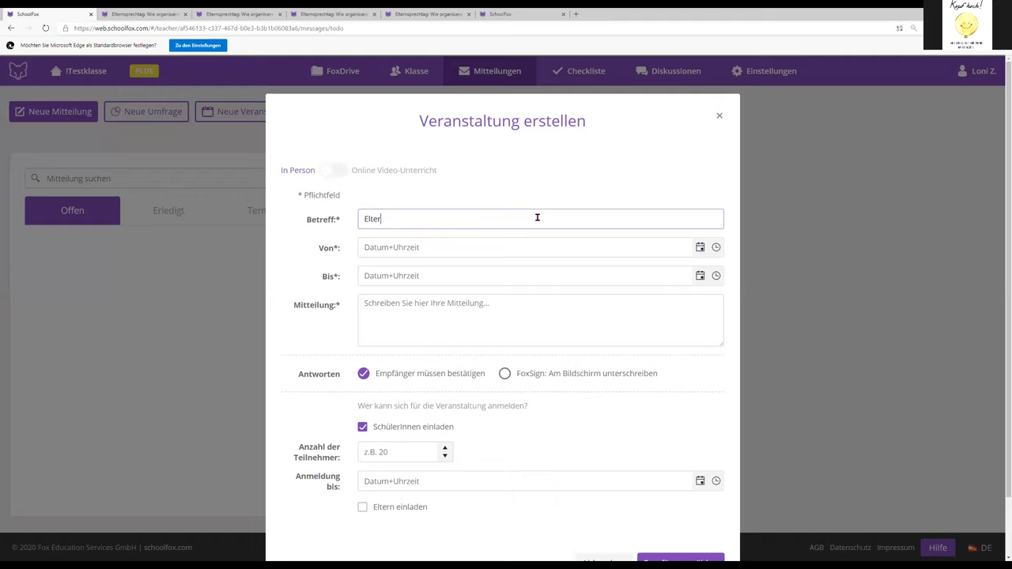
Schedule the Elternabend event from 30.06.2020 19:30 to 30.06.2020 22:00
{"action": "left_click", "coordinate": [702, 249]}
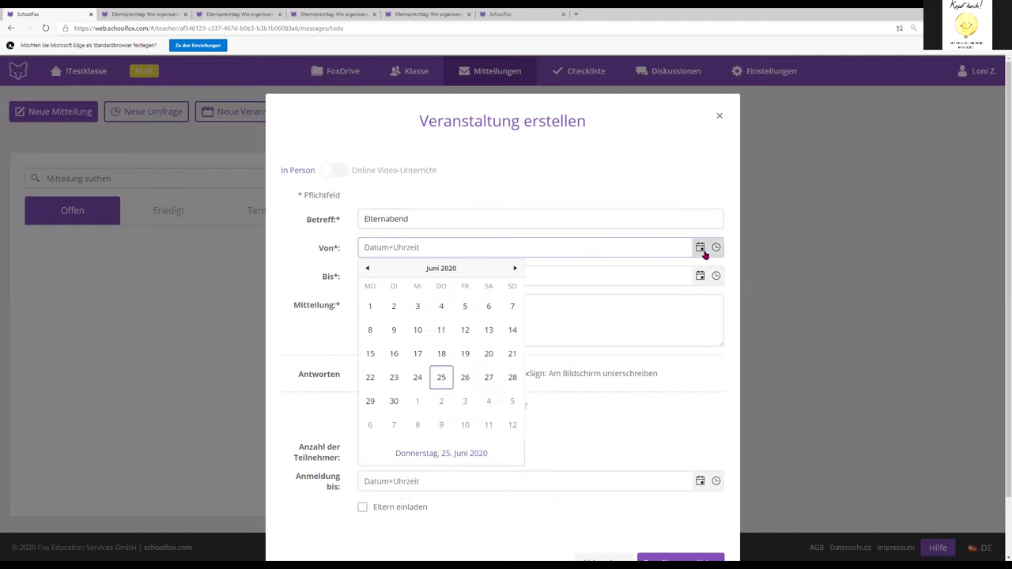
{"action": "left_click", "coordinate": [394, 401]}
{"action": "left_click", "coordinate": [715, 249]}
{"action": "scroll", "coordinate": [403, 348], "scroll_direction": "down", "scroll_amount": 5}
{"action": "scroll", "coordinate": [399, 349], "scroll_direction": "down", "scroll_amount": 5}
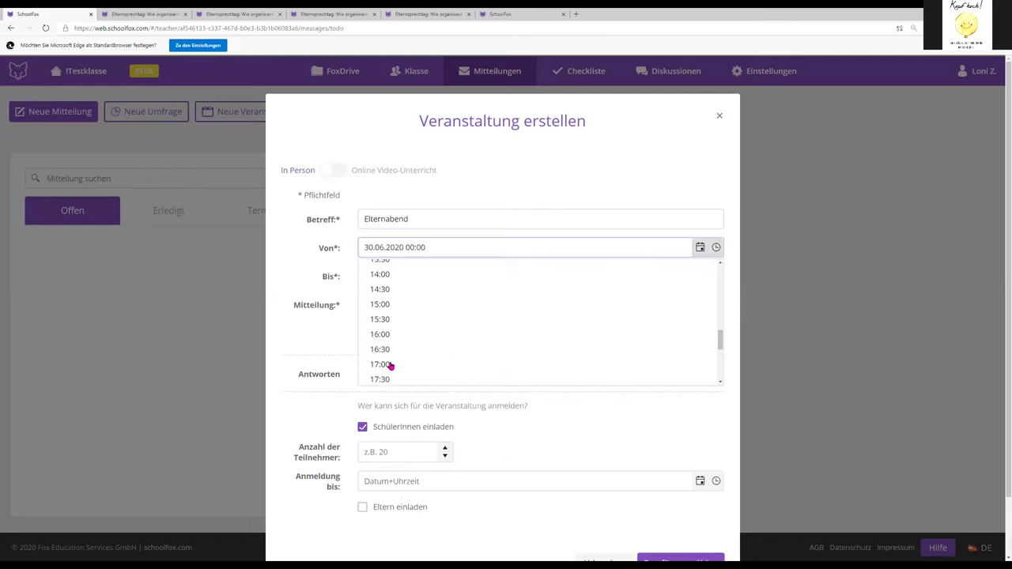
{"action": "left_click", "coordinate": [413, 357]}
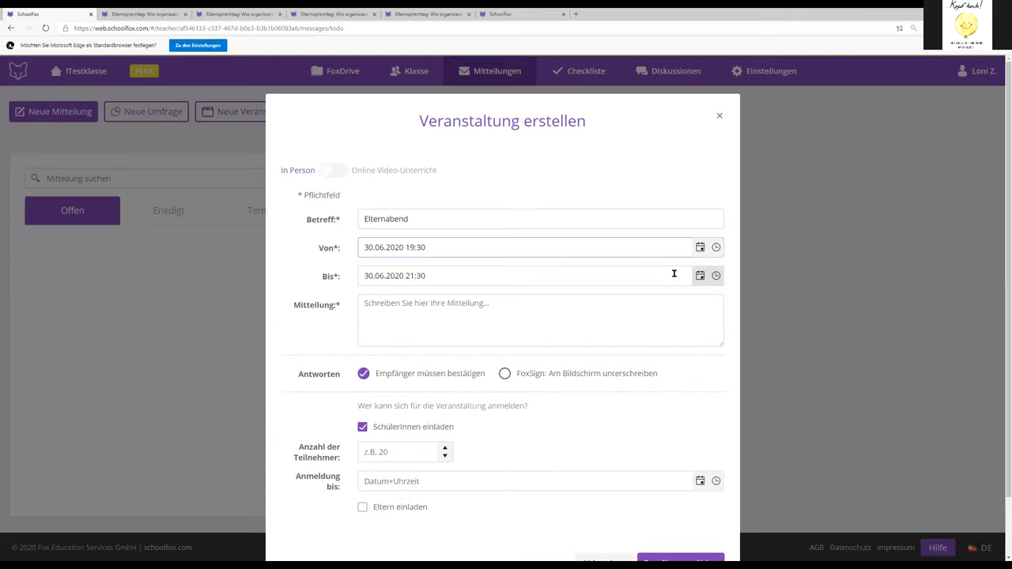
{"action": "left_click", "coordinate": [717, 278]}
{"action": "left_click", "coordinate": [374, 377]}
{"action": "left_click", "coordinate": [561, 321]}
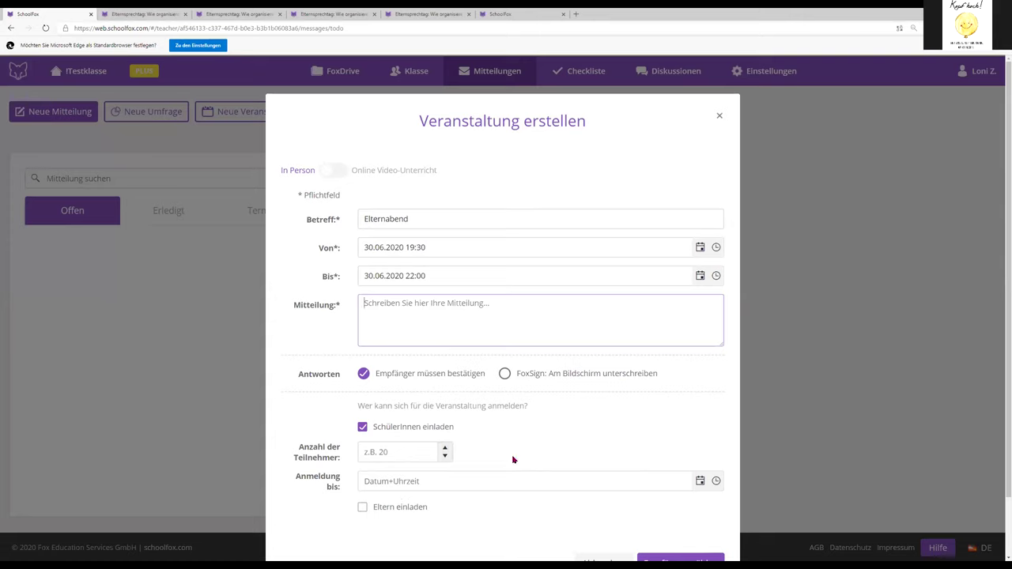
Invite parents instead of students to register for the Elternabend event, and cancel the event's creation
{"action": "left_click", "coordinate": [445, 448]}
{"action": "key", "text": "BackSpace"}
{"action": "left_click", "coordinate": [362, 427]}
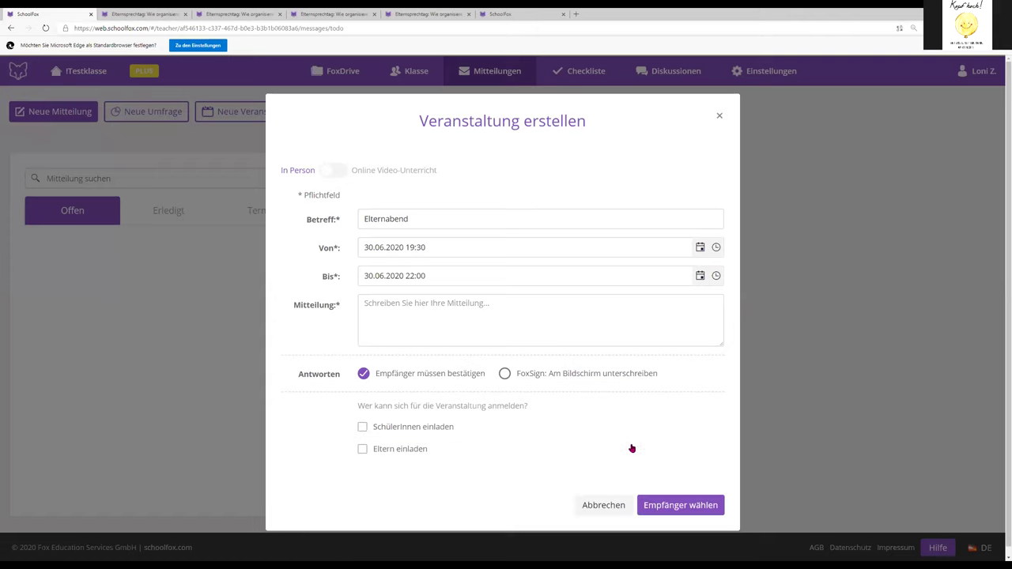
{"action": "left_click", "coordinate": [362, 449]}
{"action": "scroll", "coordinate": [599, 437], "scroll_direction": "down", "scroll_amount": 1}
{"action": "scroll", "coordinate": [598, 436], "scroll_direction": "up", "scroll_amount": 1}
{"action": "scroll", "coordinate": [598, 436], "scroll_direction": "down", "scroll_amount": 1}
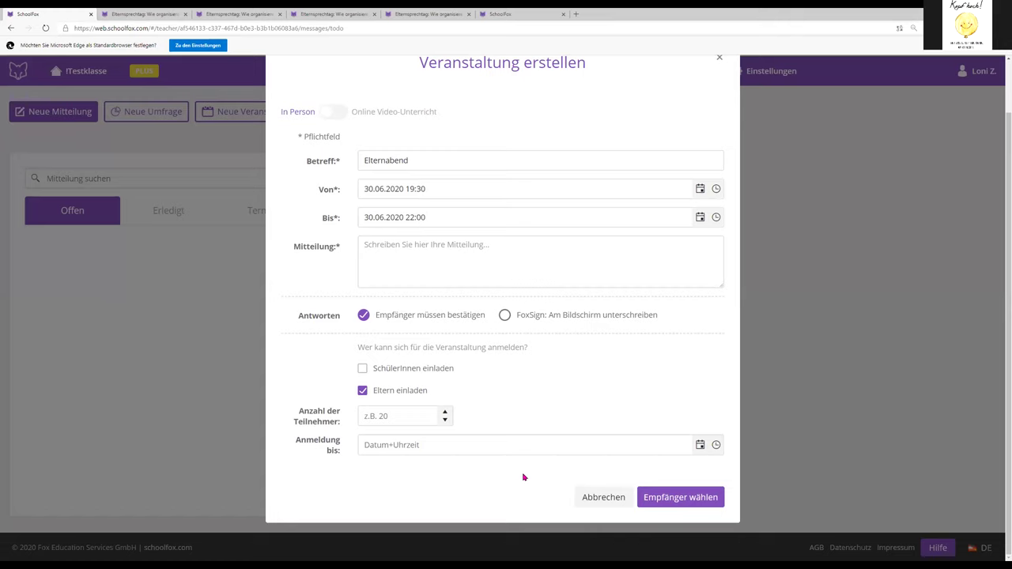
{"action": "left_click", "coordinate": [607, 498]}
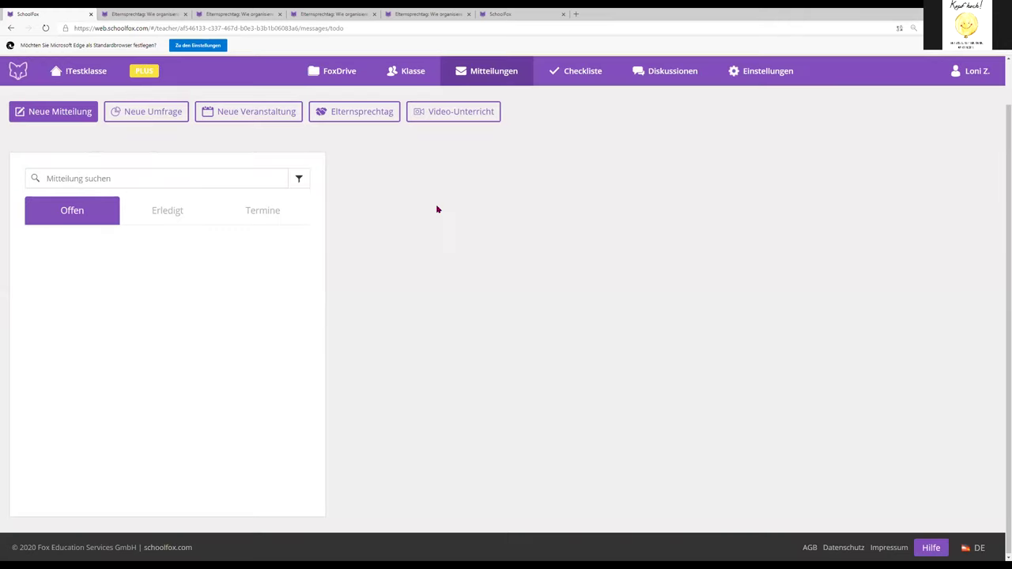
Open the help article on organising an Elternsprechtag, skim it and return to the class messages
{"action": "left_click", "coordinate": [368, 113]}
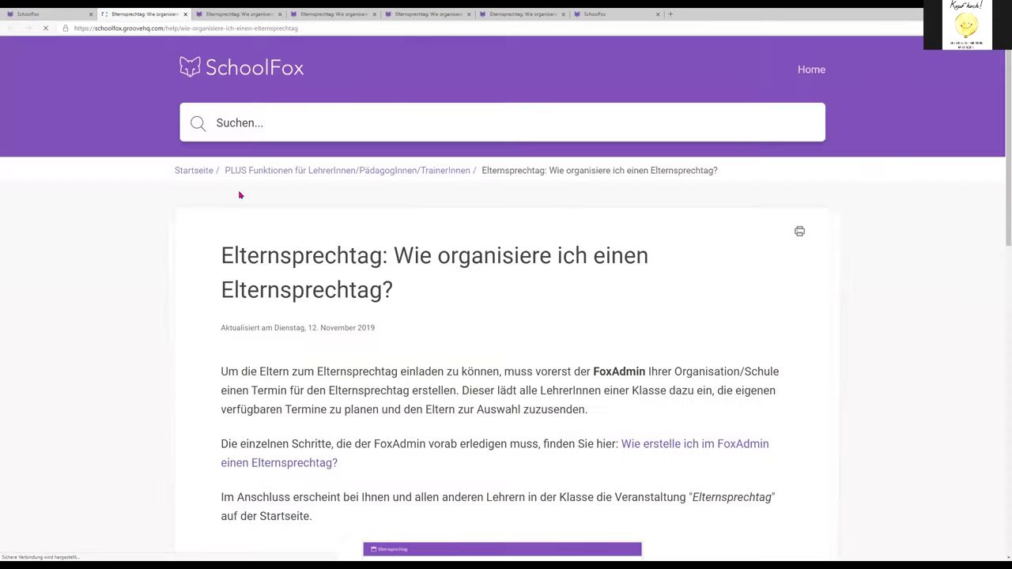
{"action": "scroll", "coordinate": [365, 372], "scroll_direction": "down", "scroll_amount": 15}
{"action": "scroll", "coordinate": [366, 372], "scroll_direction": "up", "scroll_amount": 12}
{"action": "scroll", "coordinate": [365, 371], "scroll_direction": "up", "scroll_amount": 3}
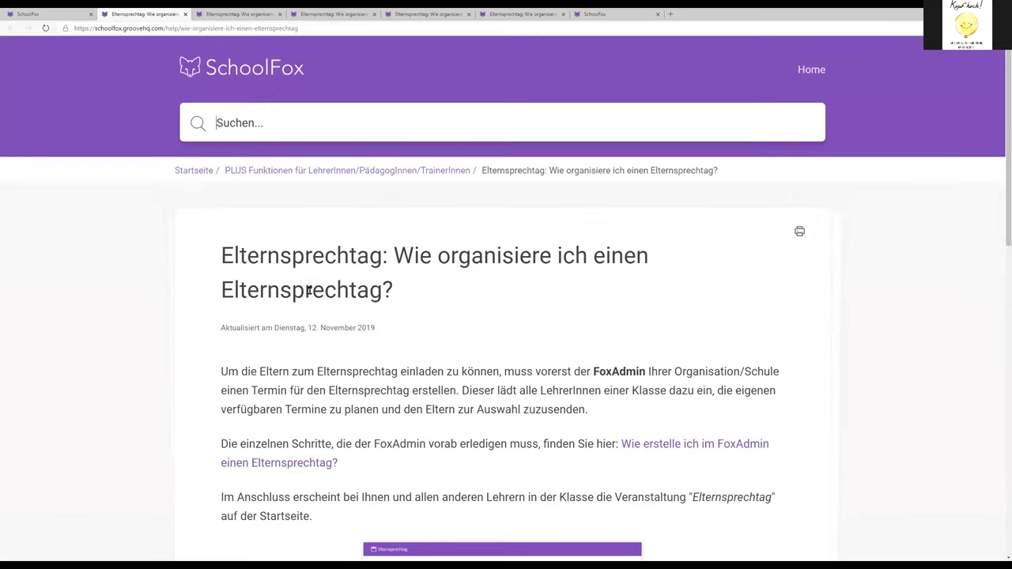
{"action": "left_click", "coordinate": [13, 13]}
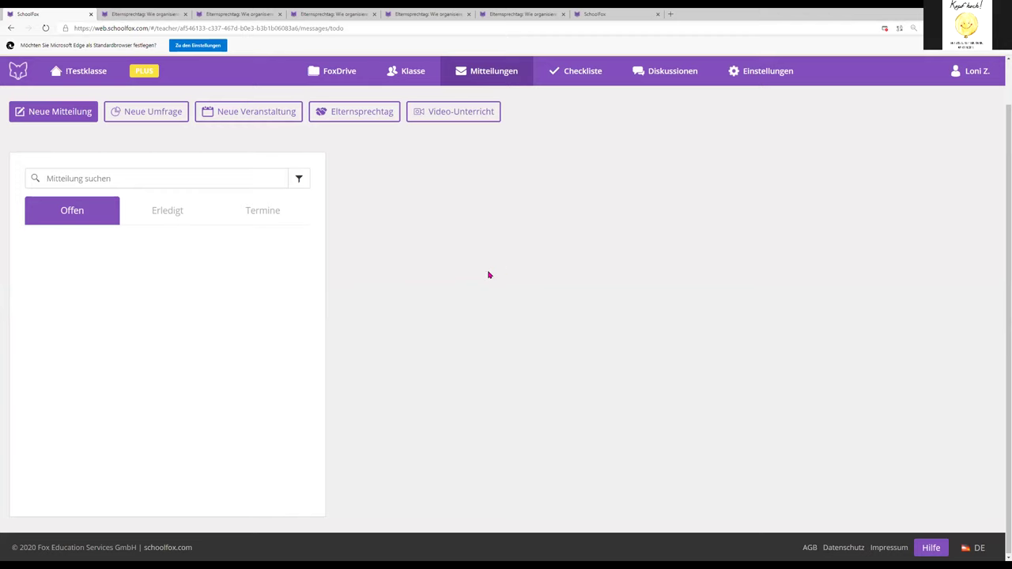
Open the class's student list and set it to show 50 entries per page
{"action": "left_click", "coordinate": [411, 71]}
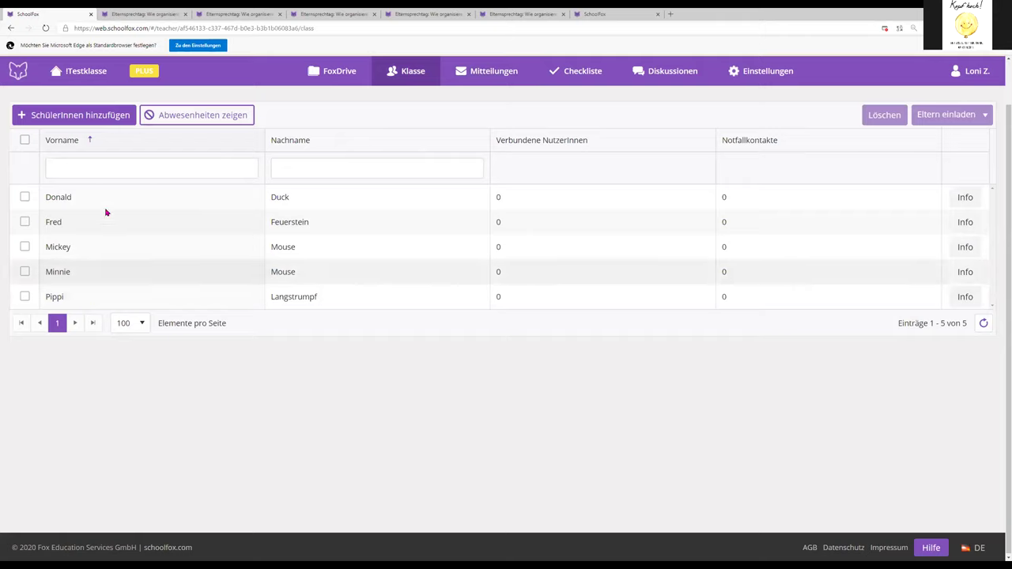
{"action": "left_click", "coordinate": [140, 324]}
{"action": "left_click", "coordinate": [127, 345]}
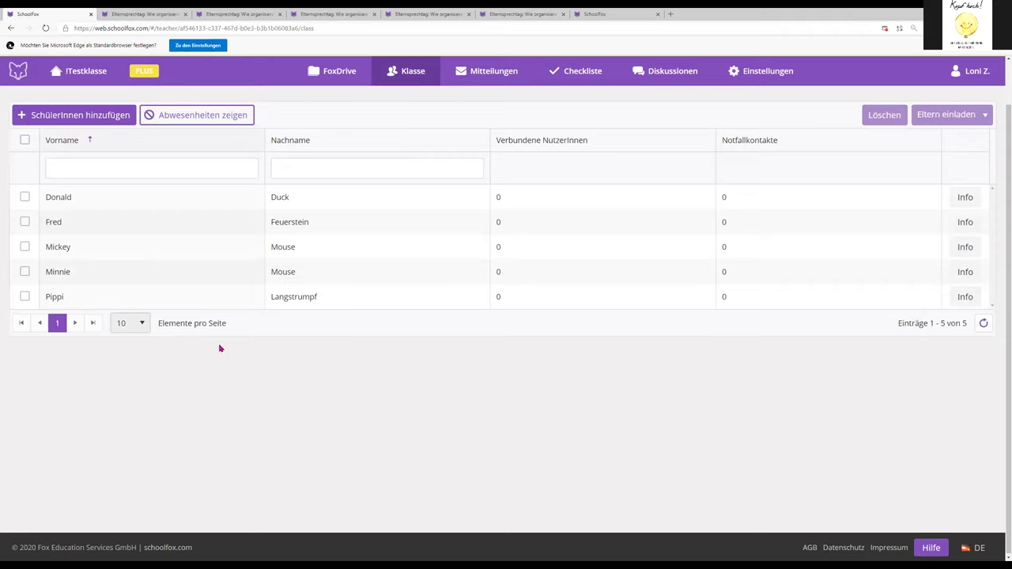
{"action": "left_click", "coordinate": [141, 324]}
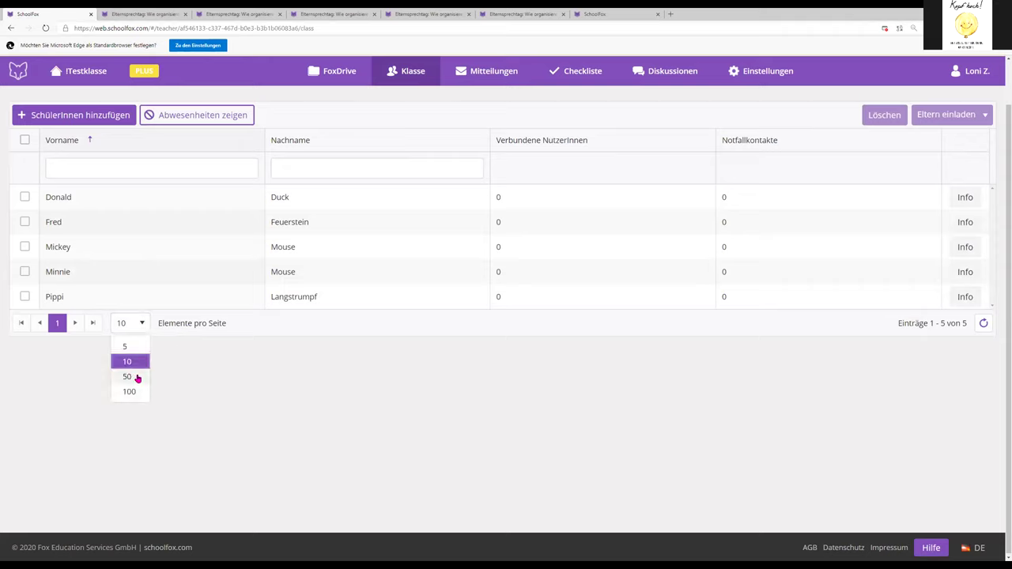
{"action": "left_click", "coordinate": [127, 376]}
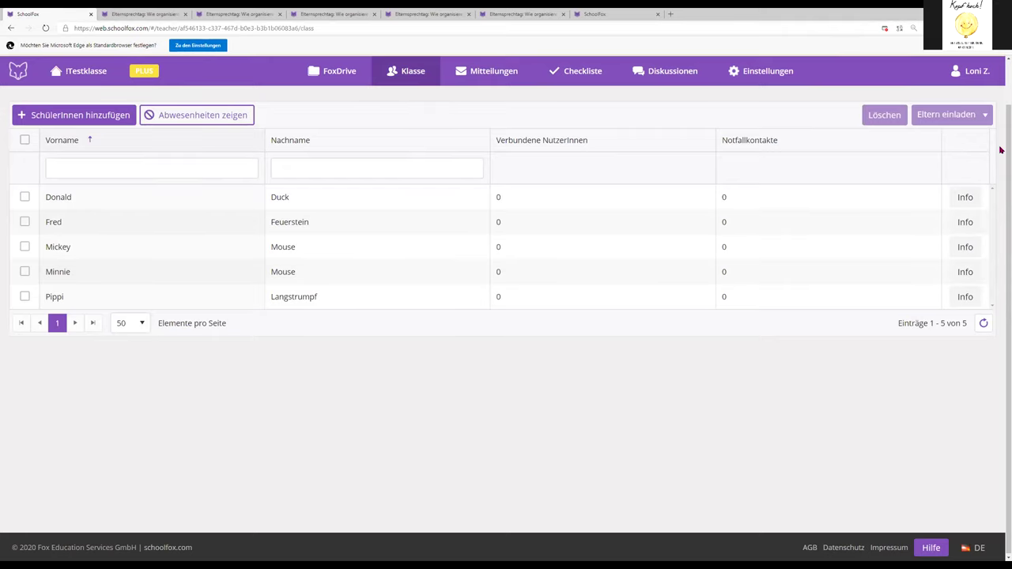
Try selecting individual students and the whole class, view the parent invitation languages, and clear the selection
{"action": "left_click", "coordinate": [24, 197]}
{"action": "left_click", "coordinate": [25, 222]}
{"action": "left_click", "coordinate": [24, 197]}
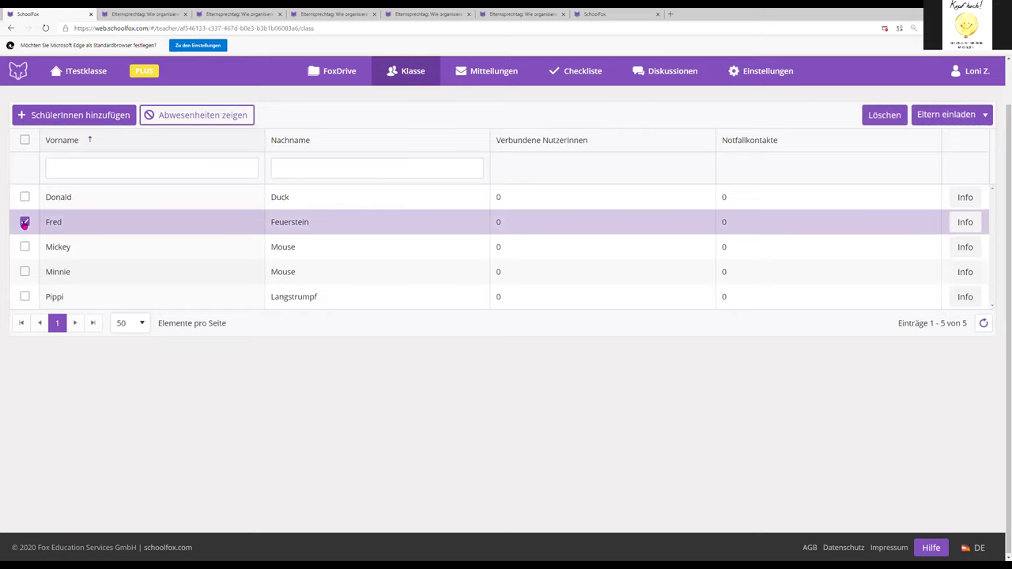
{"action": "left_click", "coordinate": [24, 223]}
{"action": "left_click", "coordinate": [25, 140]}
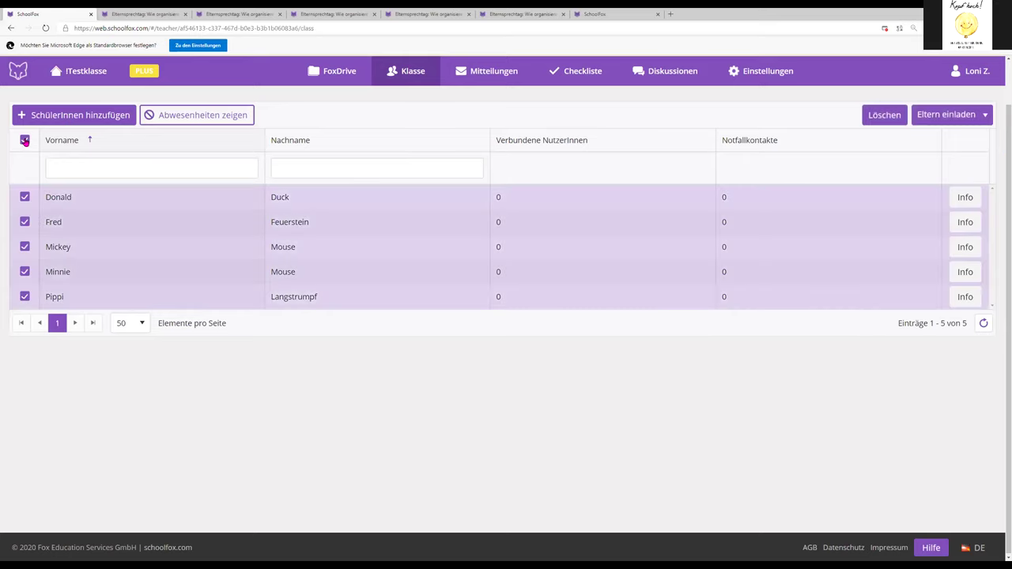
{"action": "left_click", "coordinate": [978, 119]}
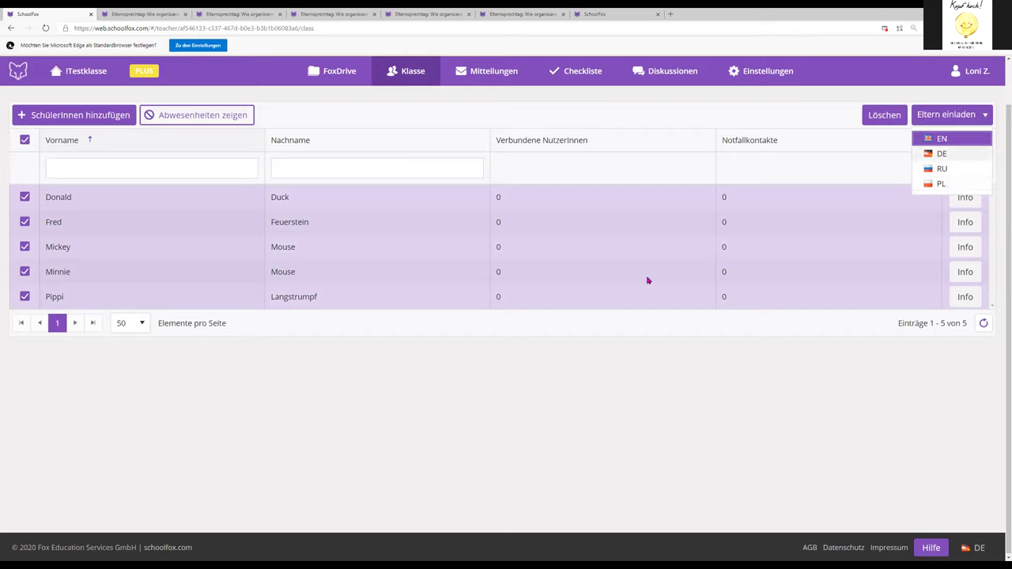
{"action": "left_click", "coordinate": [24, 141]}
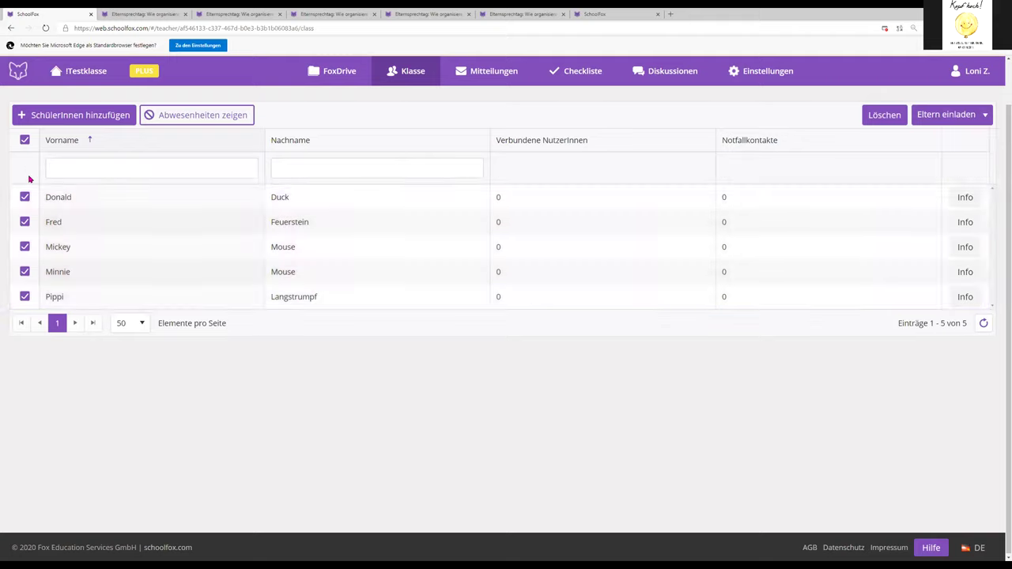
Select only the first student in the list and download the parent invitation letter in German (DE)
{"action": "left_click", "coordinate": [24, 196]}
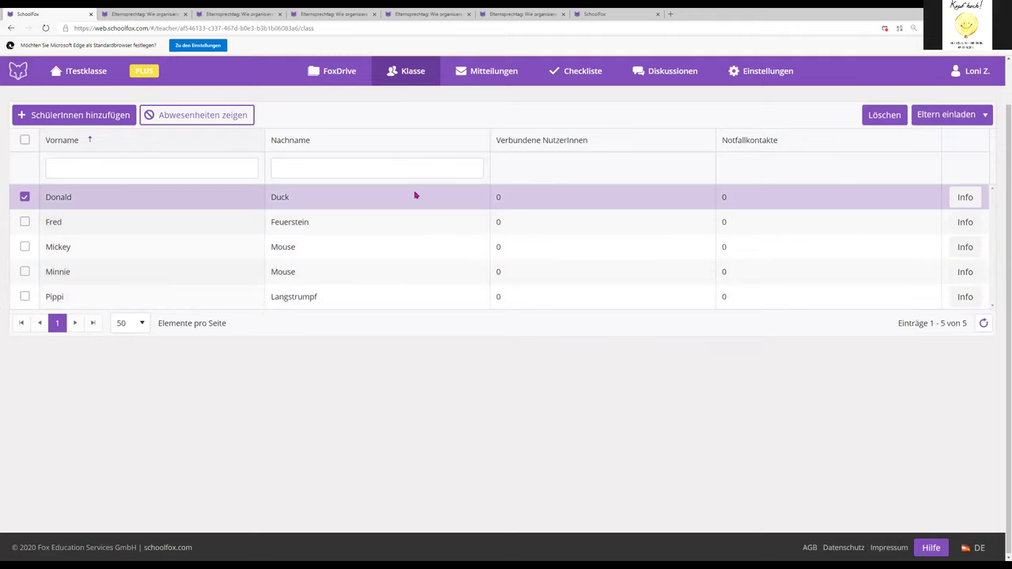
{"action": "left_click", "coordinate": [978, 119]}
{"action": "left_click", "coordinate": [943, 154]}
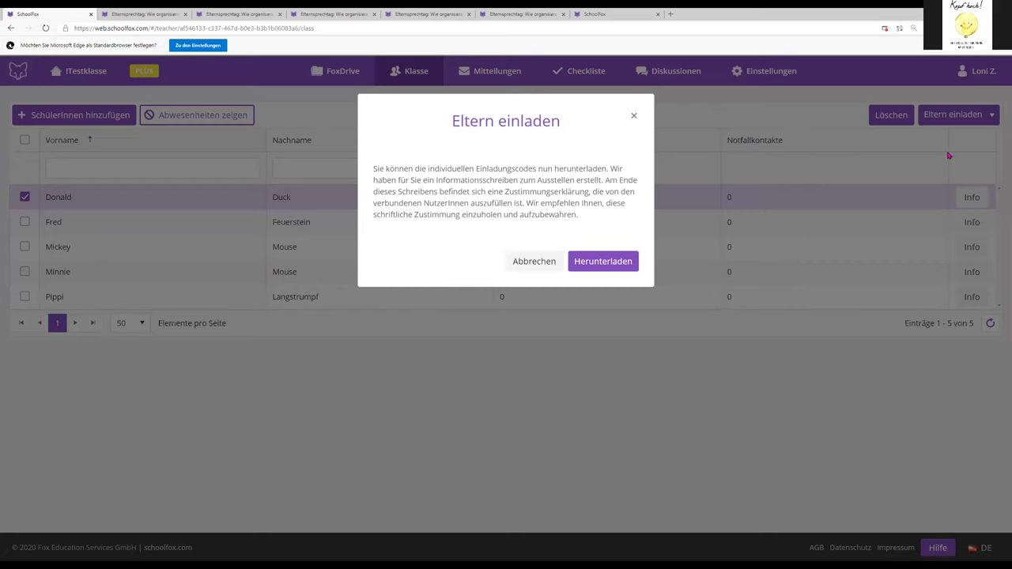
{"action": "left_click", "coordinate": [616, 261]}
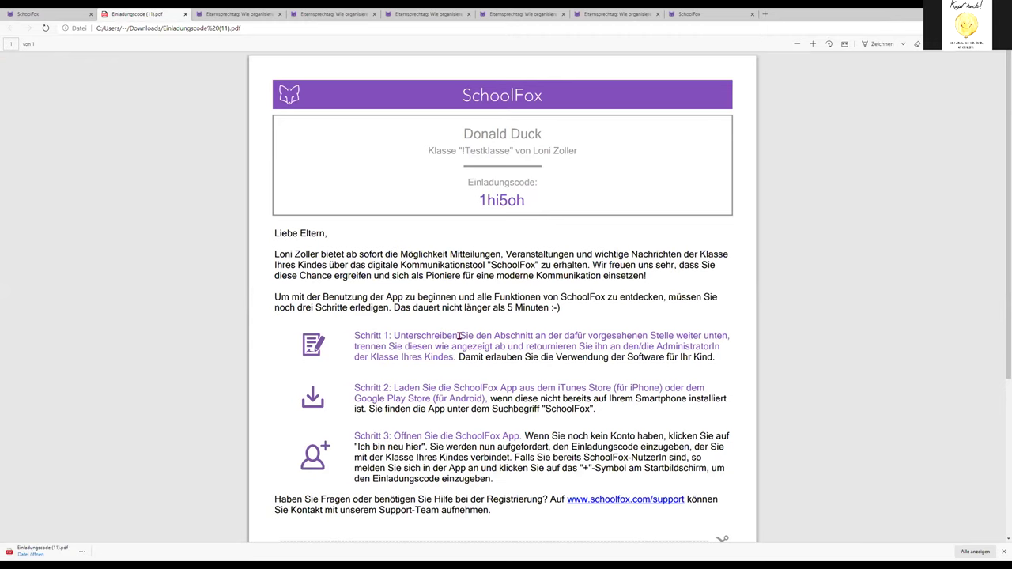
Read through the downloaded invitation letter from the invitation code to the signature section
{"action": "scroll", "coordinate": [459, 336], "scroll_direction": "down", "scroll_amount": 4}
{"action": "scroll", "coordinate": [481, 273], "scroll_direction": "up", "scroll_amount": 4}
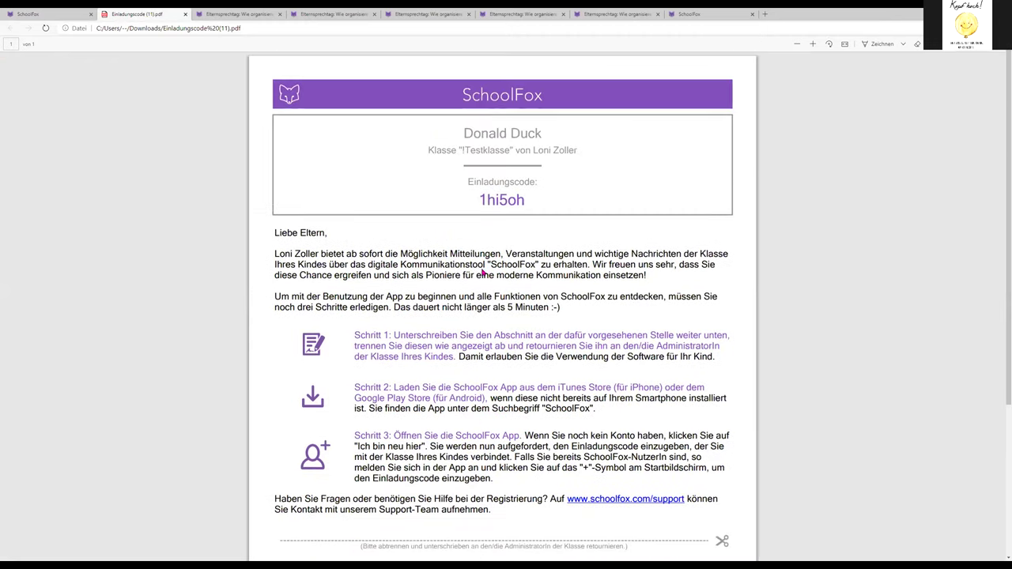
{"action": "scroll", "coordinate": [483, 273], "scroll_direction": "down", "scroll_amount": 3}
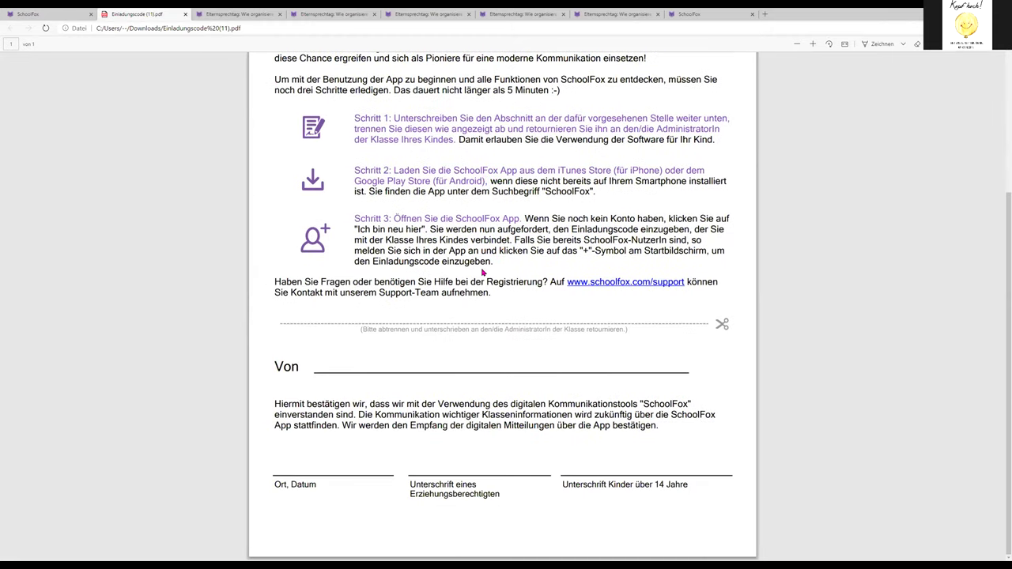
Review the invitation letter's three registration steps and highlight the consent statement above the signature lines
{"action": "scroll", "coordinate": [483, 273], "scroll_direction": "up", "scroll_amount": 5}
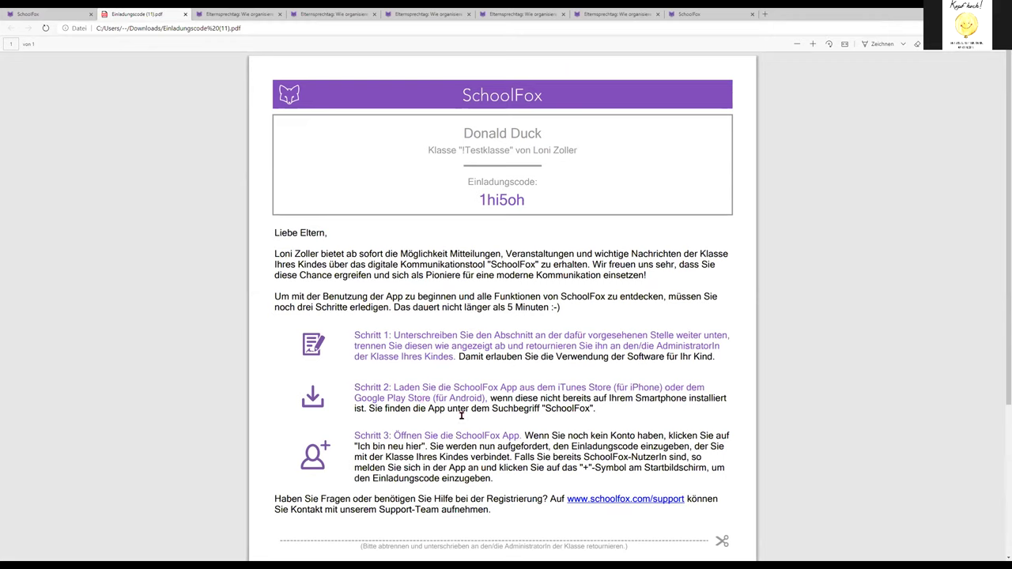
{"action": "scroll", "coordinate": [462, 415], "scroll_direction": "down", "scroll_amount": 2}
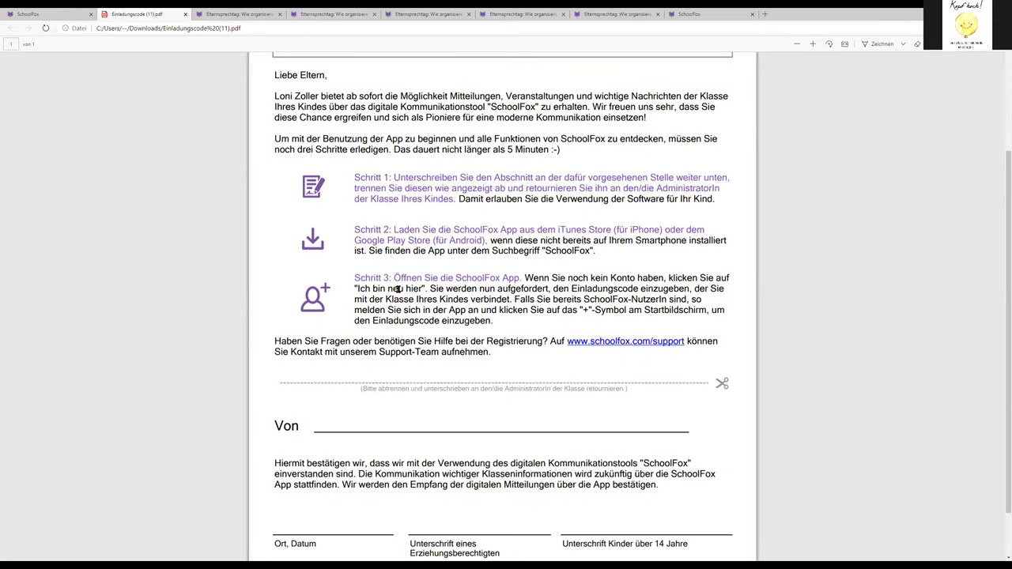
{"action": "scroll", "coordinate": [544, 248], "scroll_direction": "up", "scroll_amount": 2}
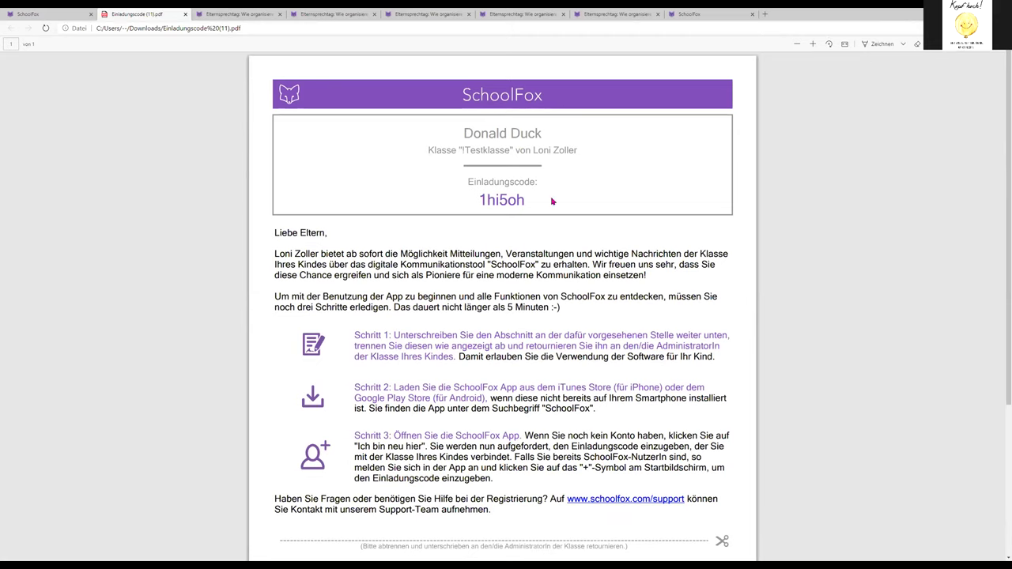
{"action": "scroll", "coordinate": [508, 340], "scroll_direction": "down", "scroll_amount": 3}
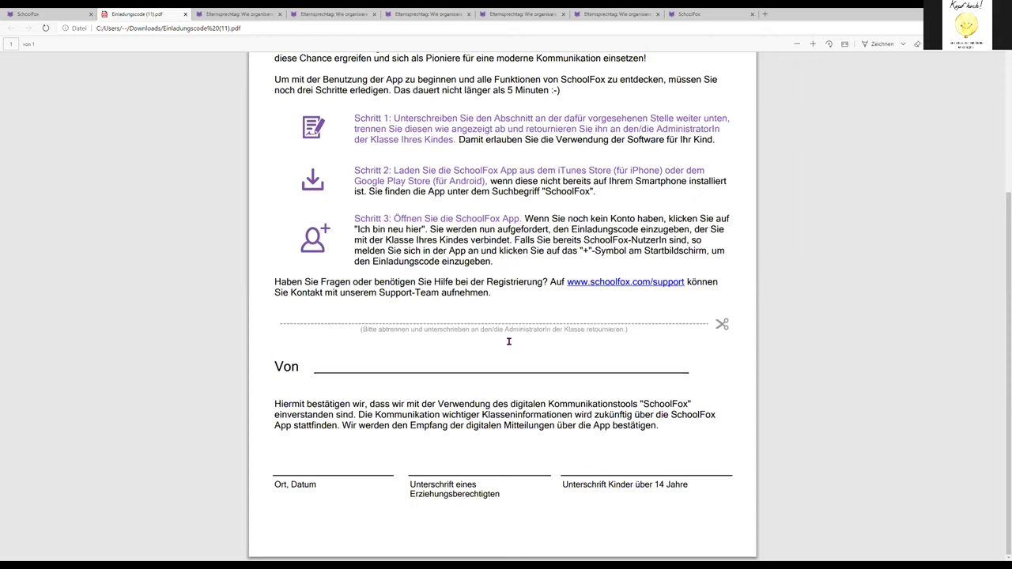
{"action": "left_click_drag", "start_coordinate": [275, 403], "coordinate": [660, 431]}
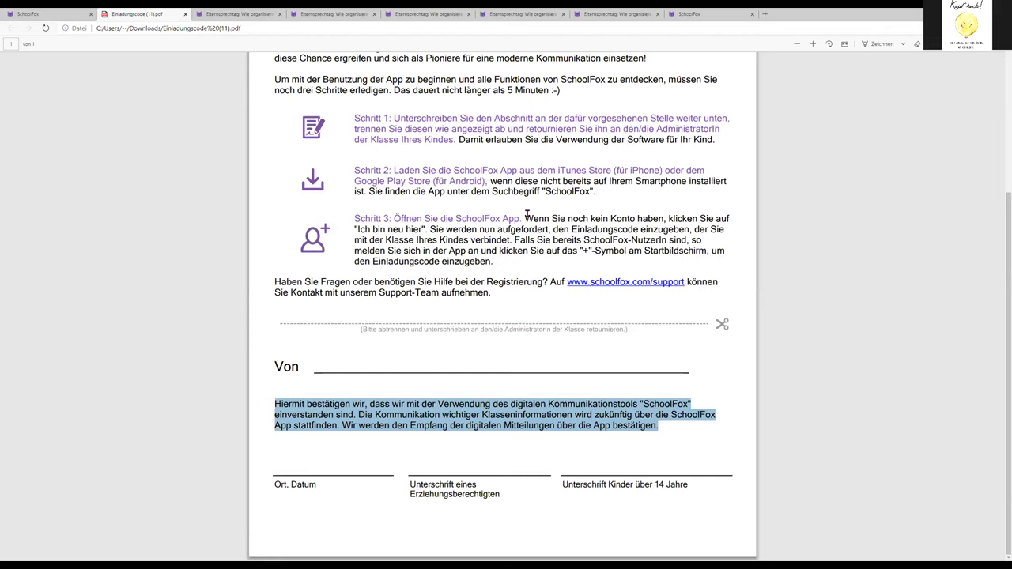
{"action": "scroll", "coordinate": [521, 214], "scroll_direction": "up", "scroll_amount": 3}
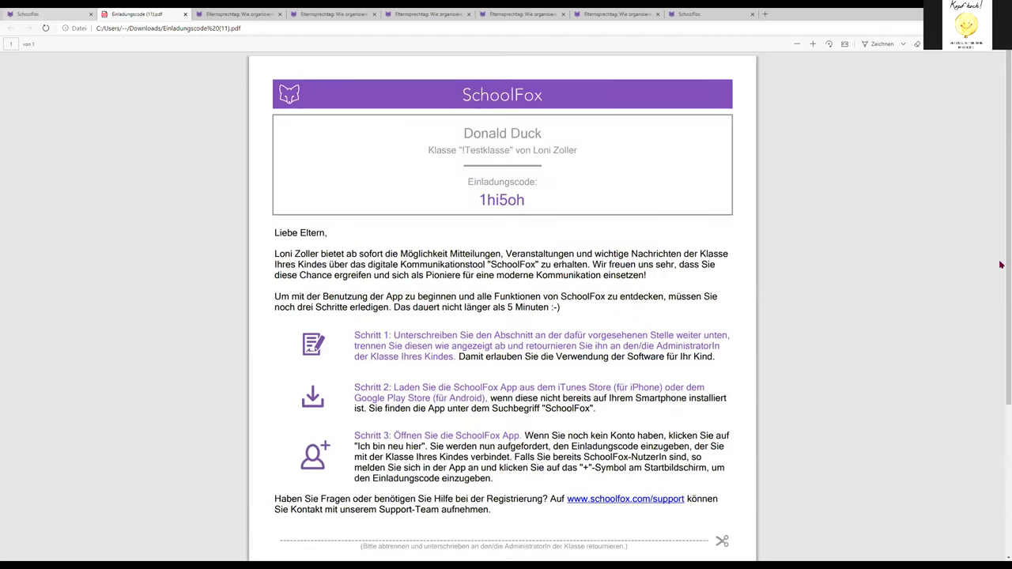
Return to the SchoolFox class list, closing the open student details, and check today's absences
{"action": "key", "text": "ctrl+shift+Tab"}
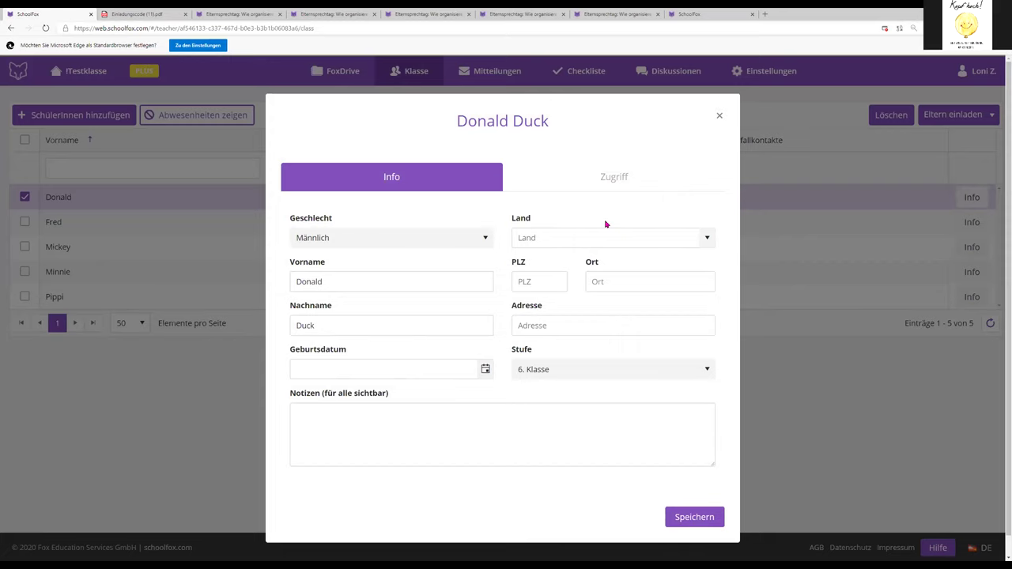
{"action": "left_click", "coordinate": [717, 118]}
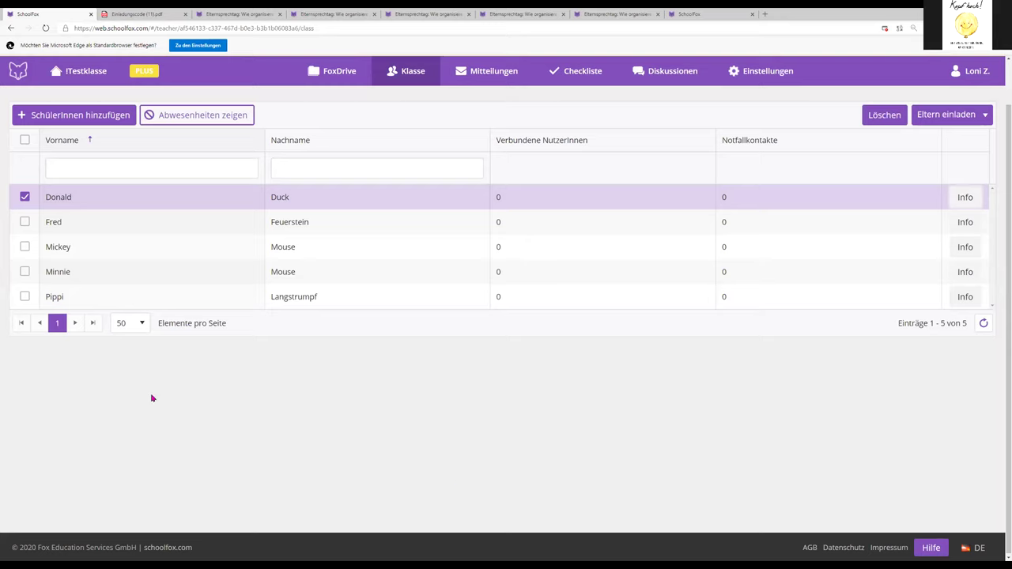
{"action": "left_click", "coordinate": [175, 116]}
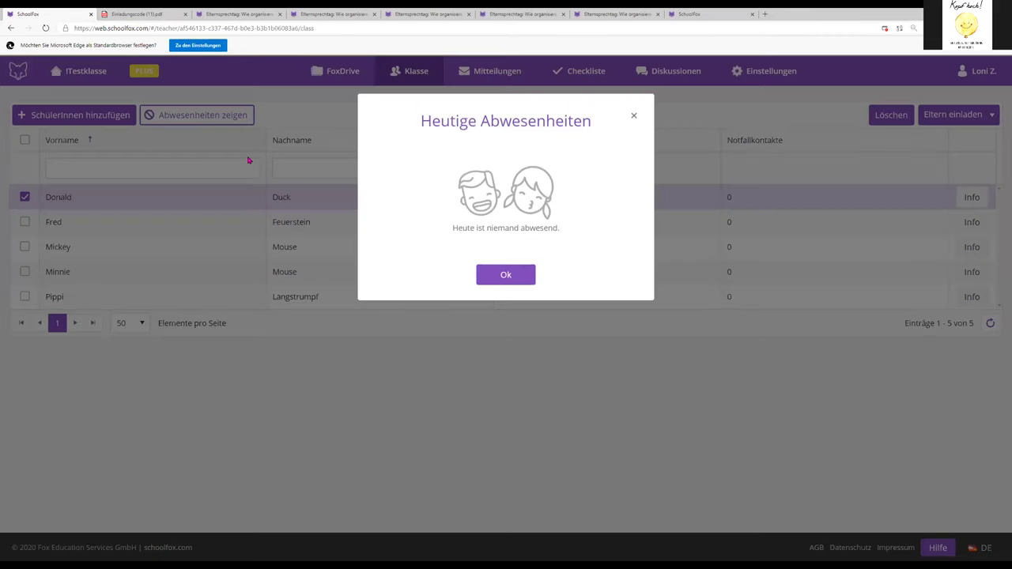
{"action": "left_click", "coordinate": [501, 276]}
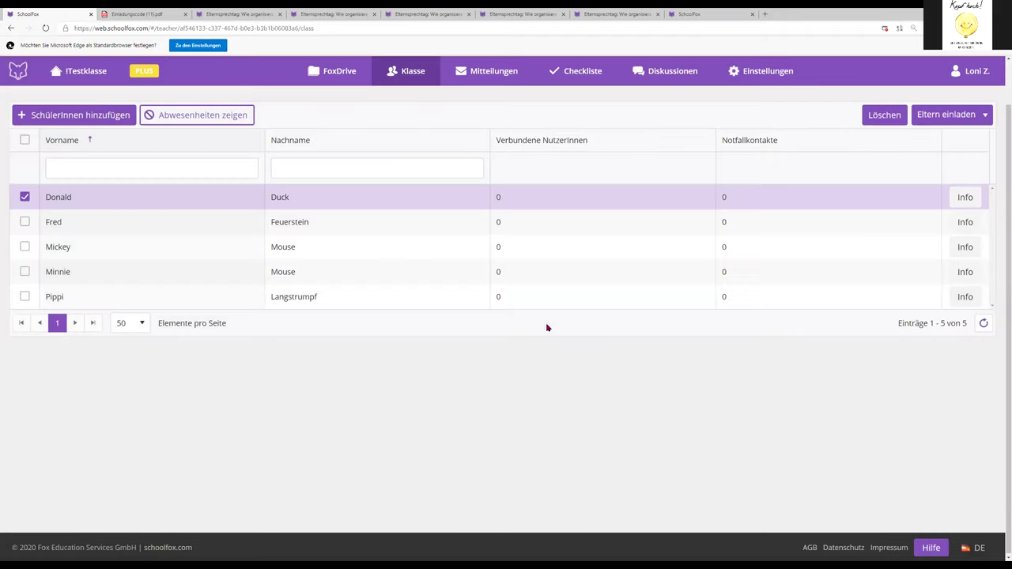
Start a new FoxDrive folder named "Wandertag" and proceed to choosing its participants
{"action": "left_click", "coordinate": [327, 75]}
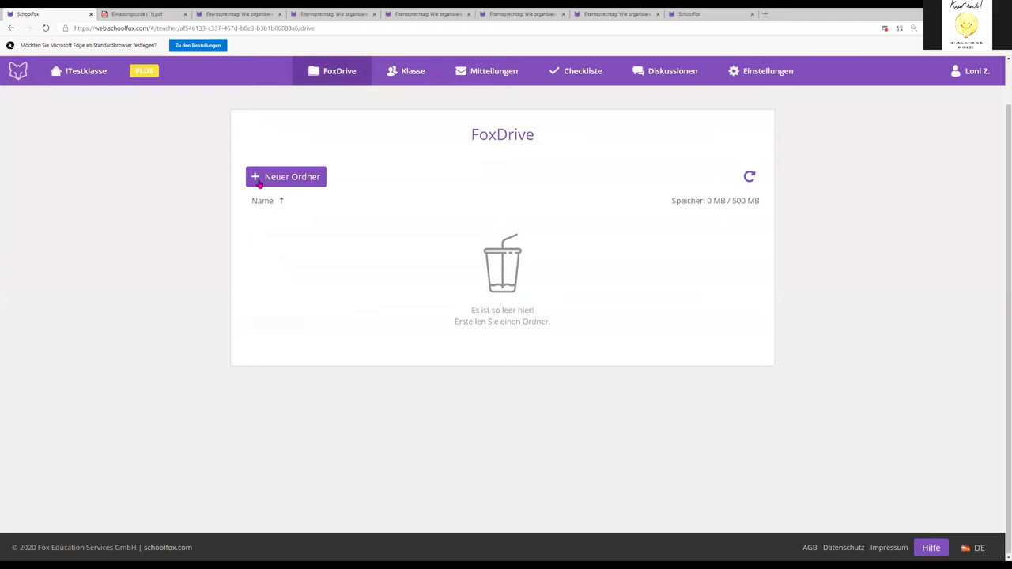
{"action": "left_click", "coordinate": [256, 179]}
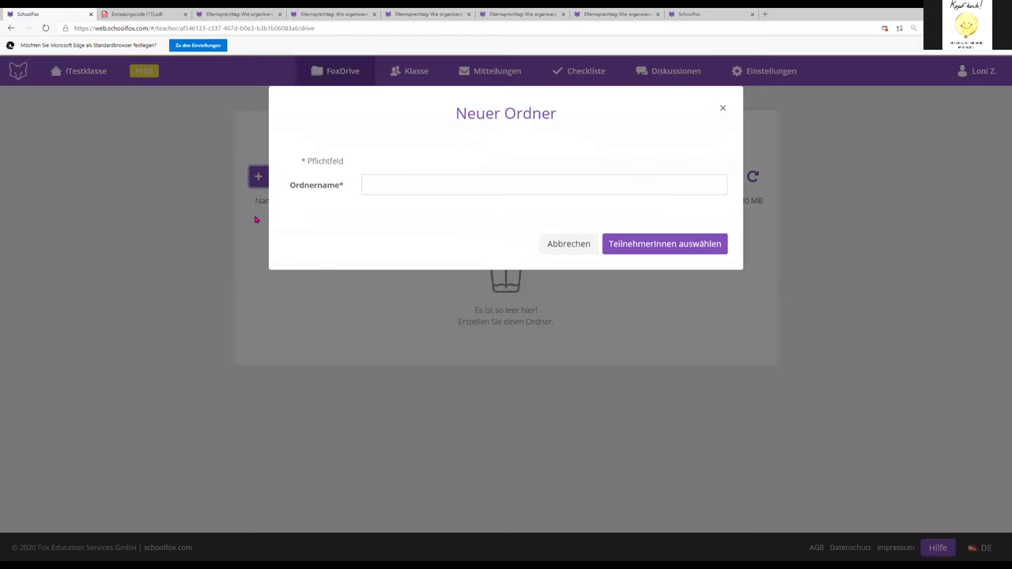
{"action": "left_click", "coordinate": [402, 192]}
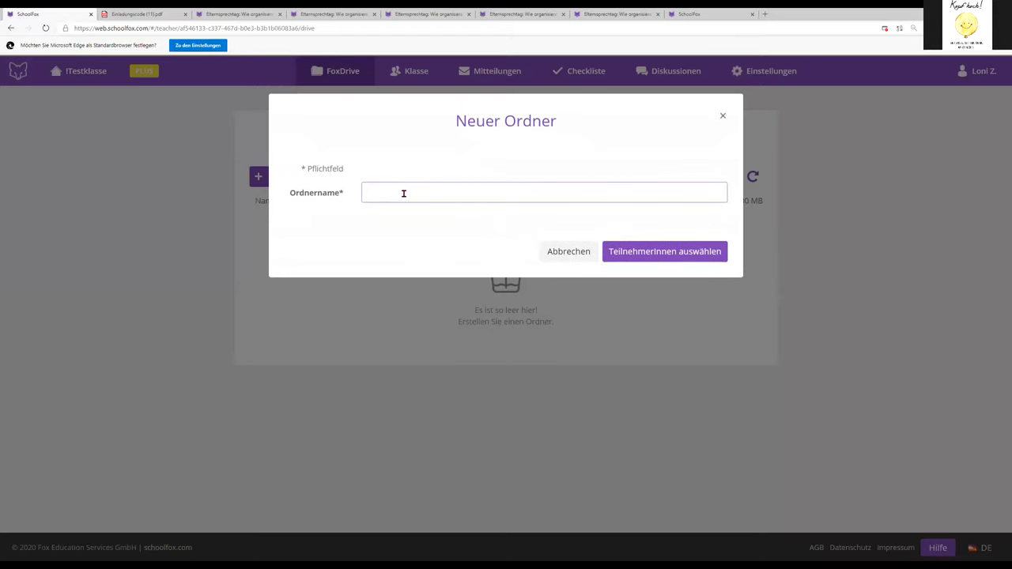
{"action": "type", "text": "Wandertag"}
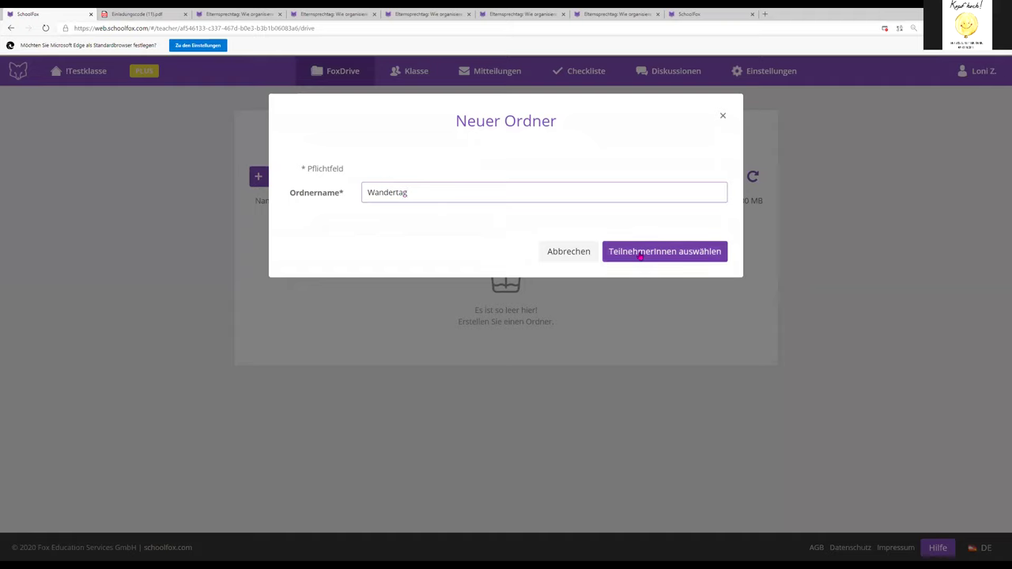
{"action": "left_click_drag", "start_coordinate": [417, 194], "coordinate": [364, 193]}
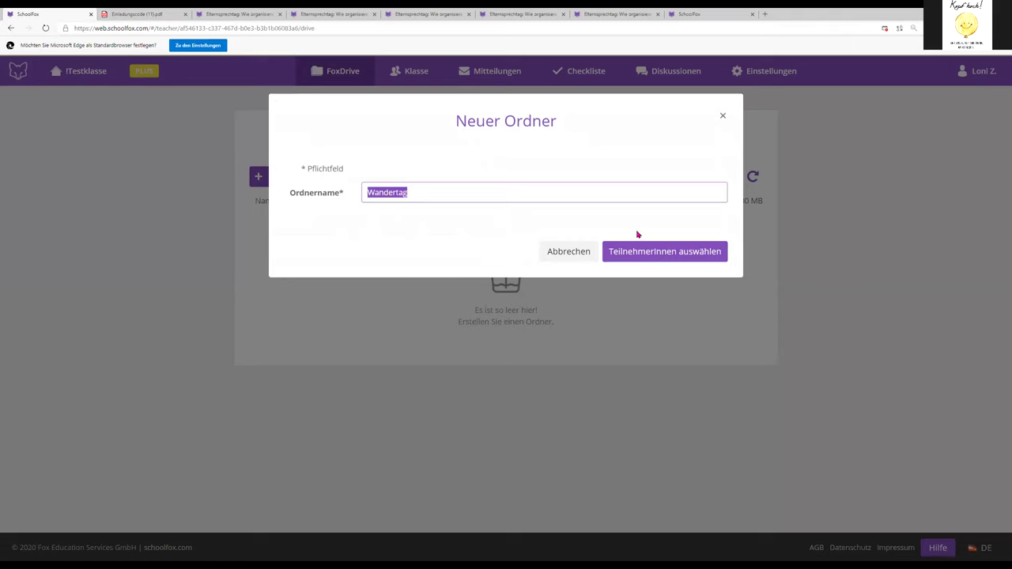
{"action": "left_click", "coordinate": [646, 253]}
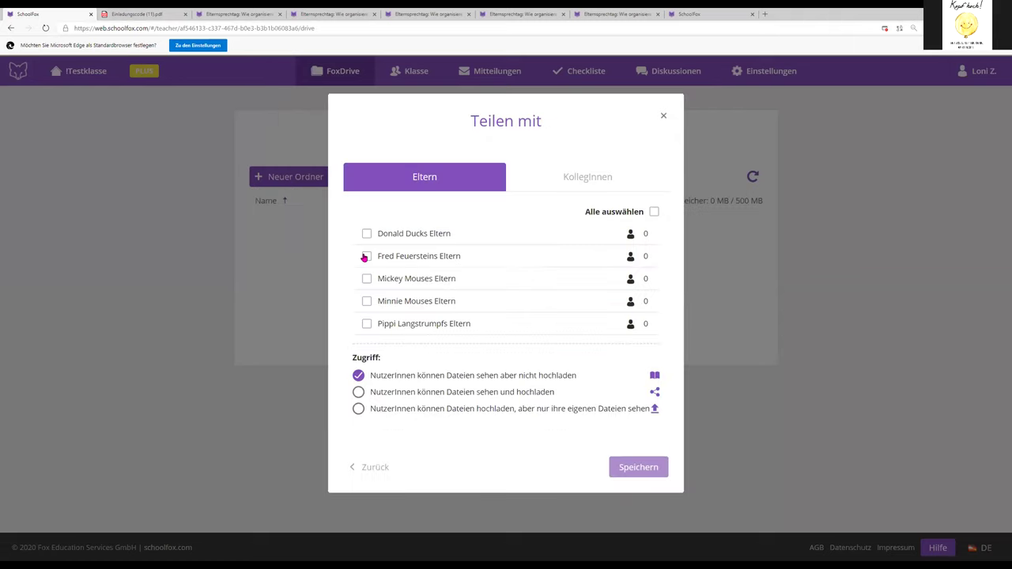
Try selecting all parents for sharing the folder, look at the colleagues list, and clear the parent selection
{"action": "left_click", "coordinate": [653, 212]}
{"action": "left_click", "coordinate": [566, 181]}
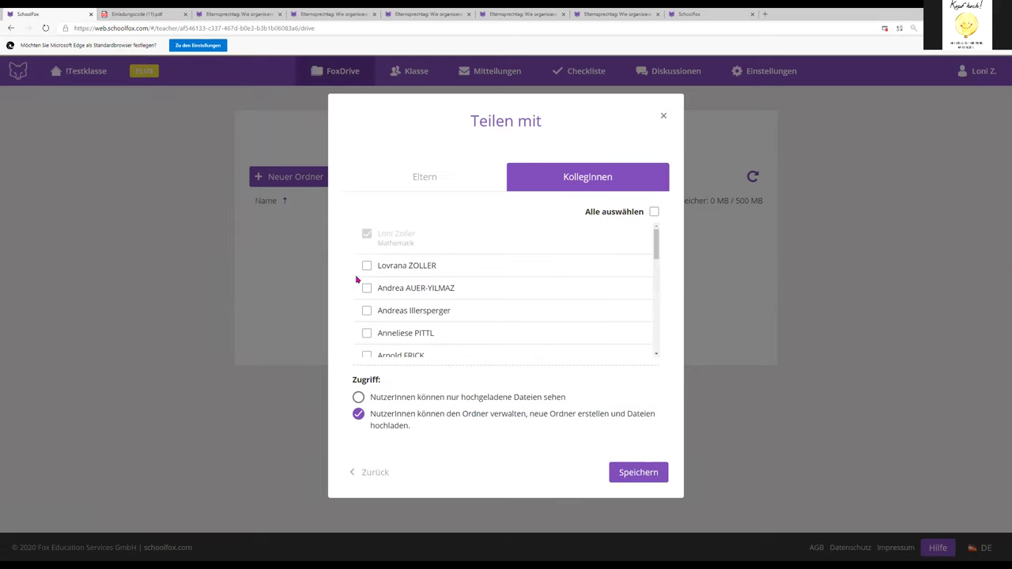
{"action": "left_click", "coordinate": [411, 190]}
{"action": "left_click", "coordinate": [654, 214]}
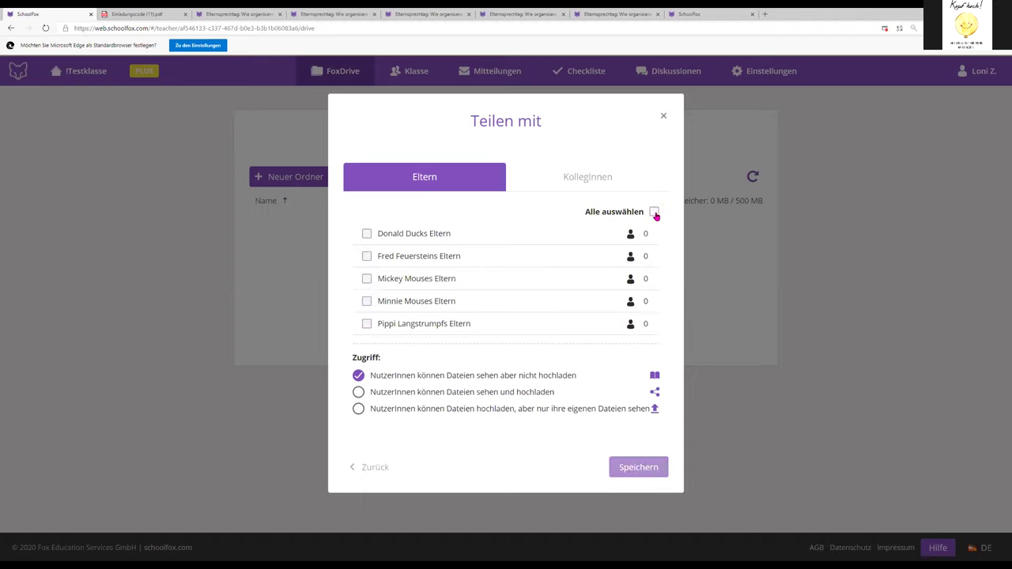
Share the folder with all colleagues, allowing them to manage it, create new folders and upload files, and save it
{"action": "left_click", "coordinate": [619, 181]}
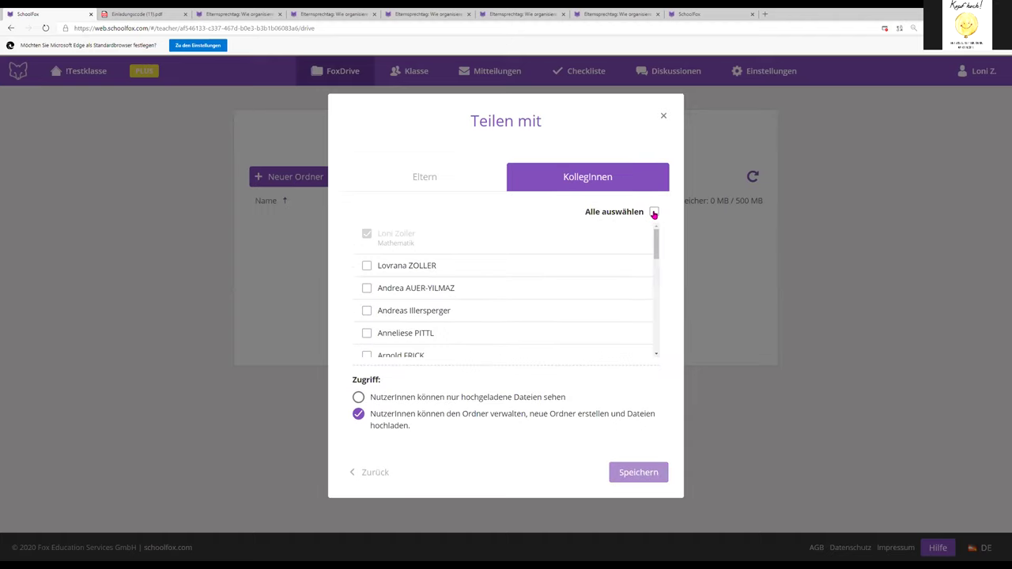
{"action": "left_click", "coordinate": [654, 212]}
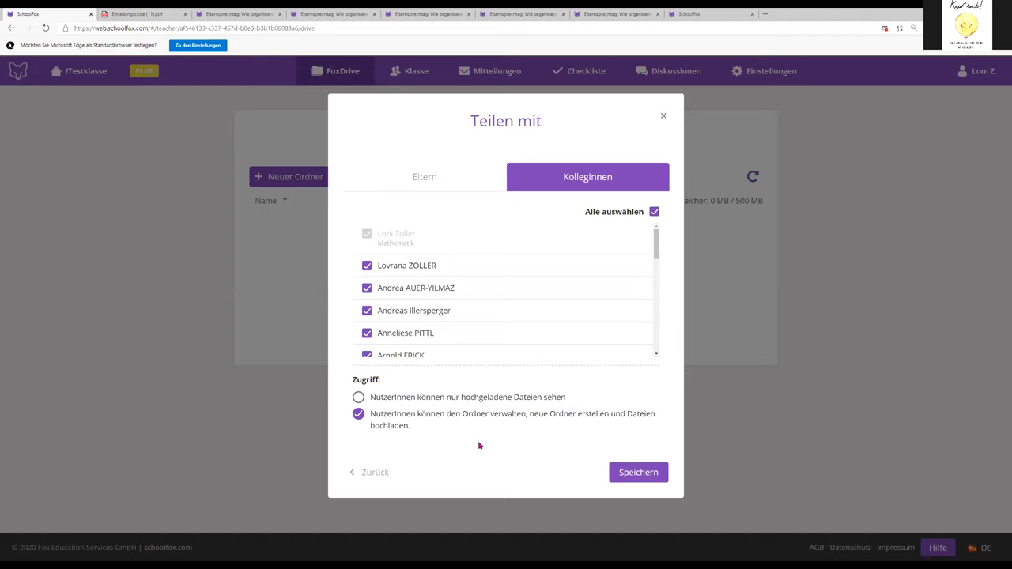
{"action": "left_click", "coordinate": [358, 397]}
{"action": "left_click", "coordinate": [359, 418]}
{"action": "left_click", "coordinate": [440, 177]}
{"action": "left_click", "coordinate": [581, 181]}
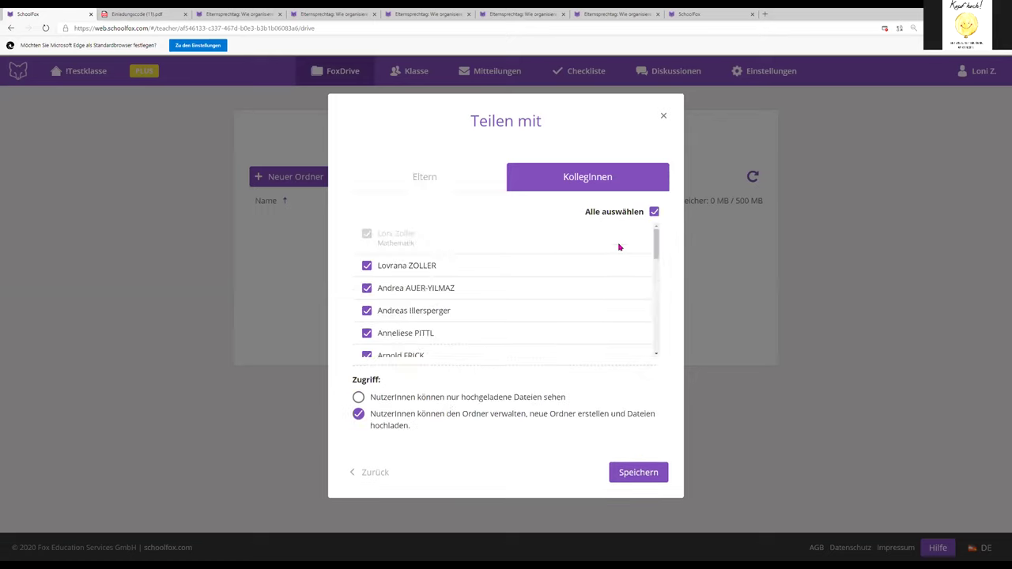
{"action": "left_click", "coordinate": [638, 472]}
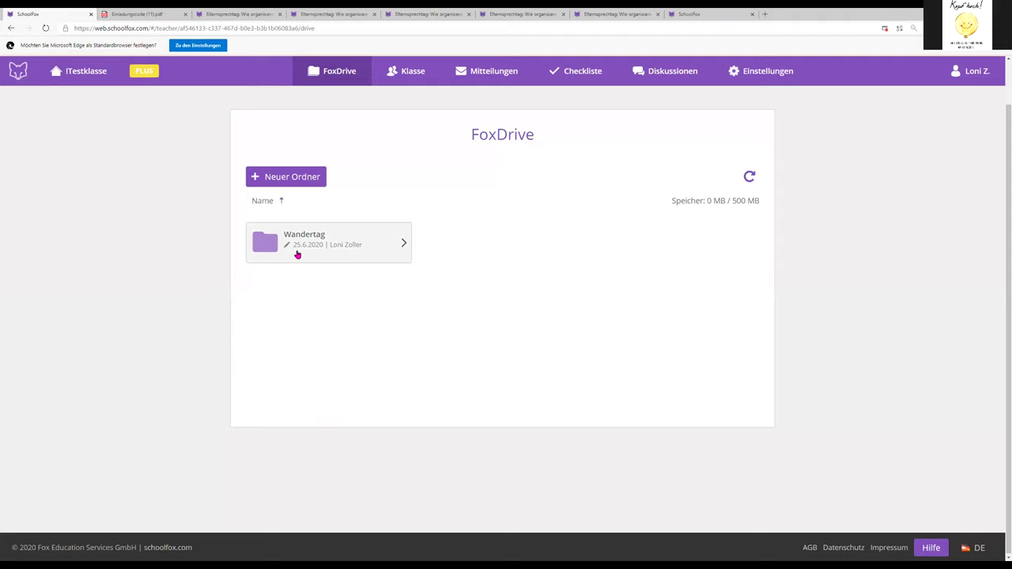
Open the Wandertag folder and look through its participant list
{"action": "left_click", "coordinate": [402, 245]}
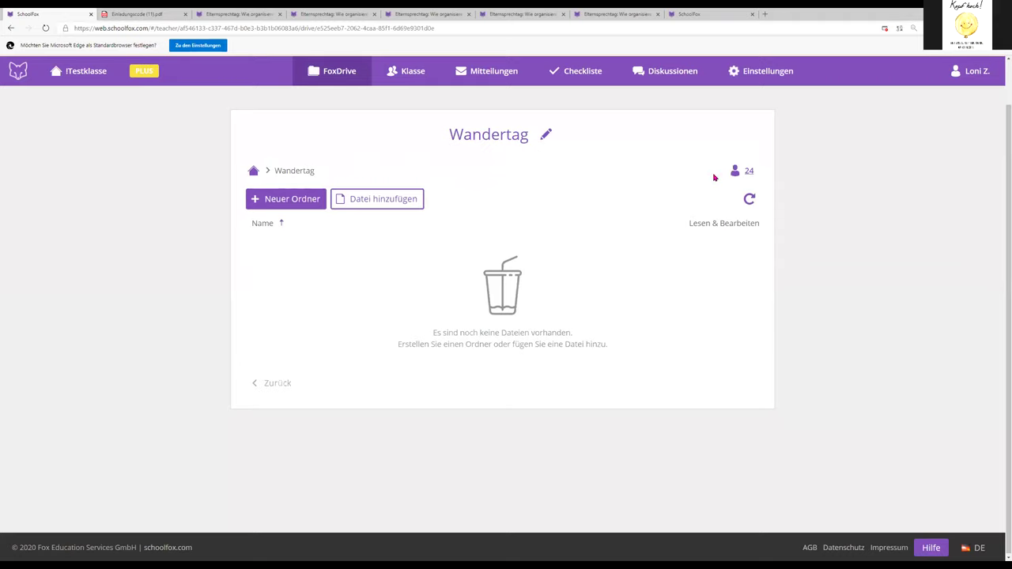
{"action": "left_click", "coordinate": [750, 172]}
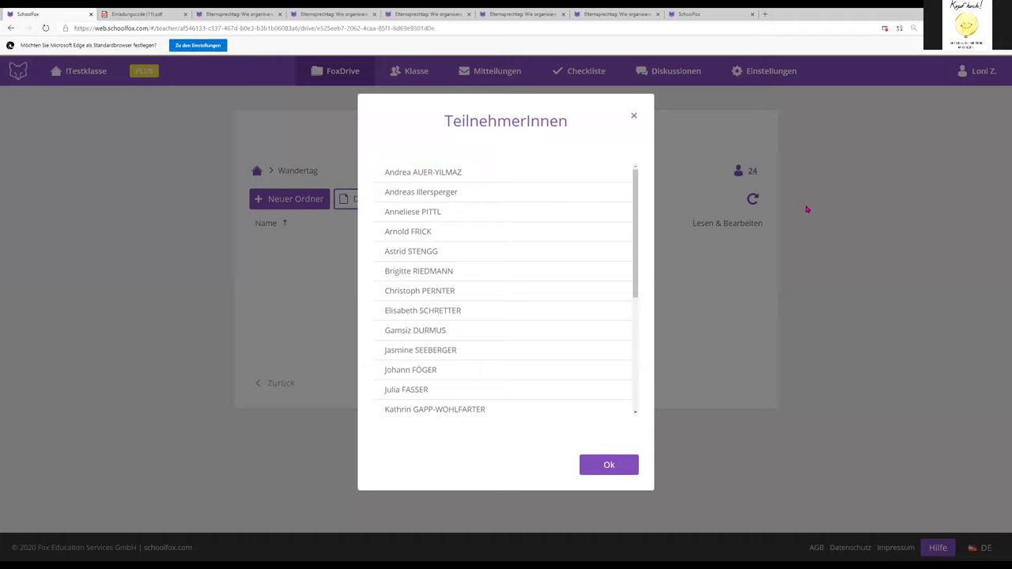
{"action": "scroll", "coordinate": [519, 304], "scroll_direction": "down", "scroll_amount": 1}
{"action": "scroll", "coordinate": [519, 304], "scroll_direction": "down", "scroll_amount": 1}
{"action": "scroll", "coordinate": [519, 303], "scroll_direction": "up", "scroll_amount": 5}
{"action": "left_click", "coordinate": [609, 464]}
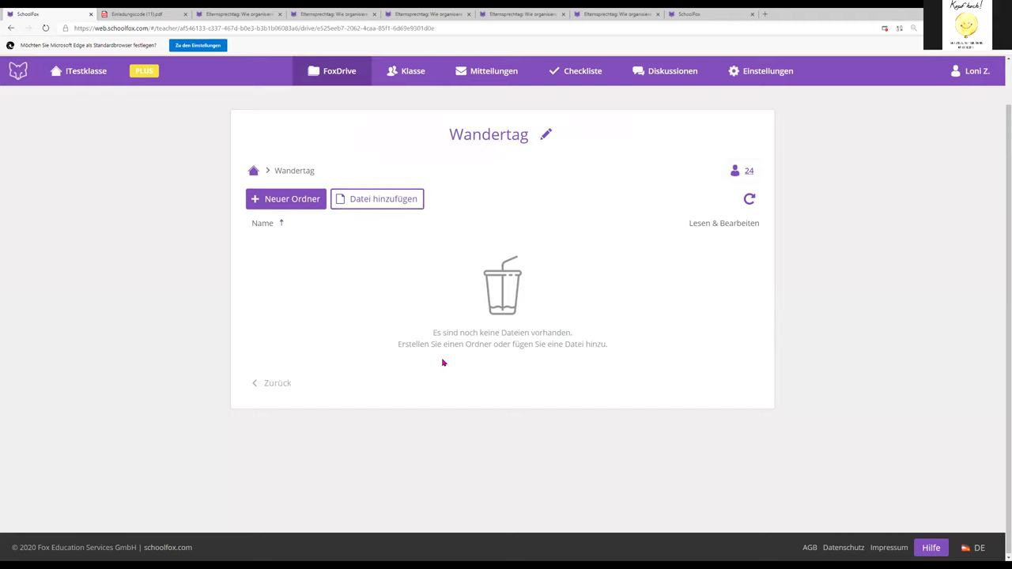
Upload the files "001 Schoolfox Webinar" and "mickey" to the Wandertag folder and return to the FoxDrive overview
{"action": "left_click", "coordinate": [359, 201]}
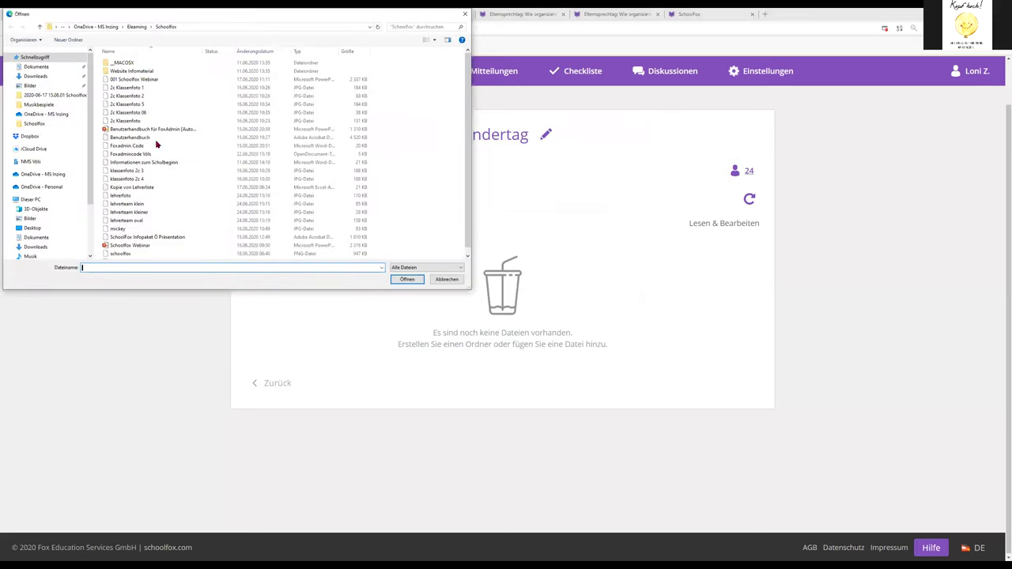
{"action": "left_click", "coordinate": [140, 88]}
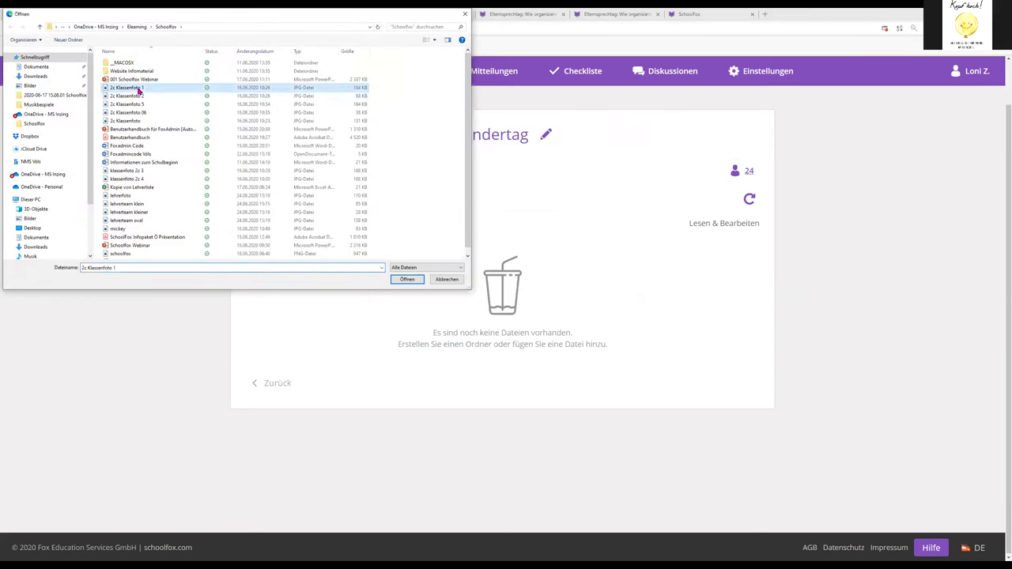
{"action": "left_click", "coordinate": [130, 230], "text": "ctrl"}
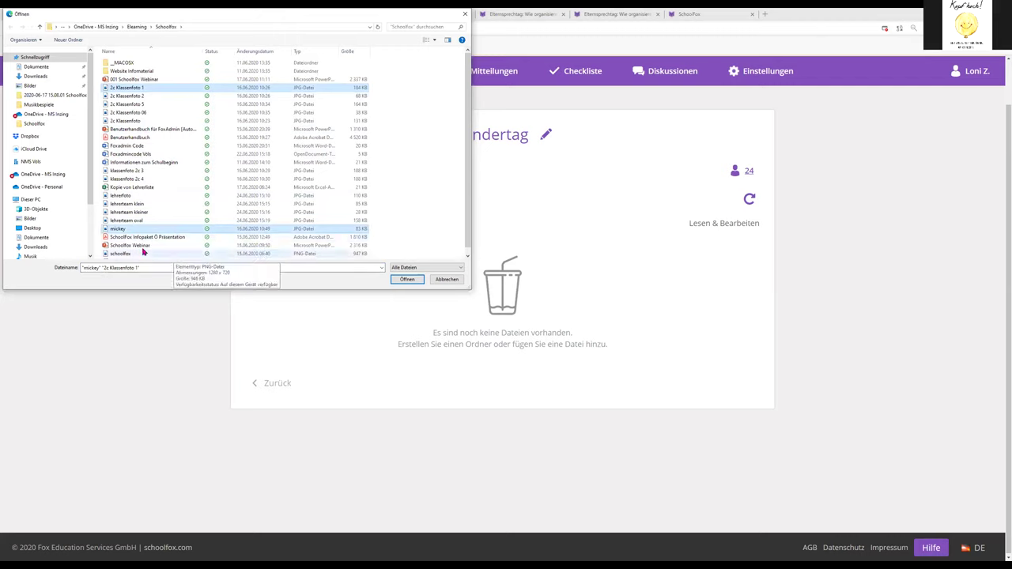
{"action": "left_click", "coordinate": [138, 245]}
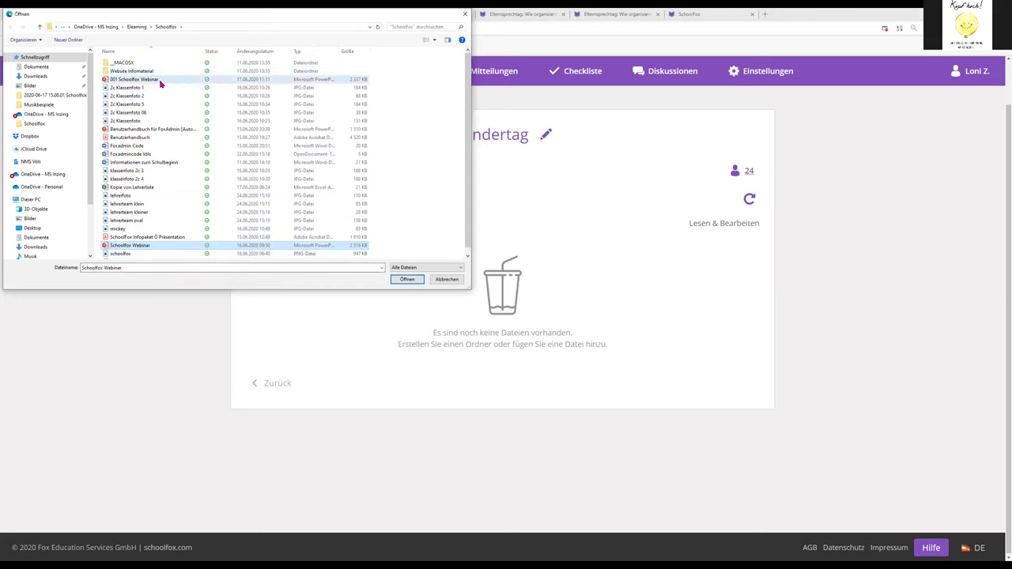
{"action": "left_click", "coordinate": [158, 81]}
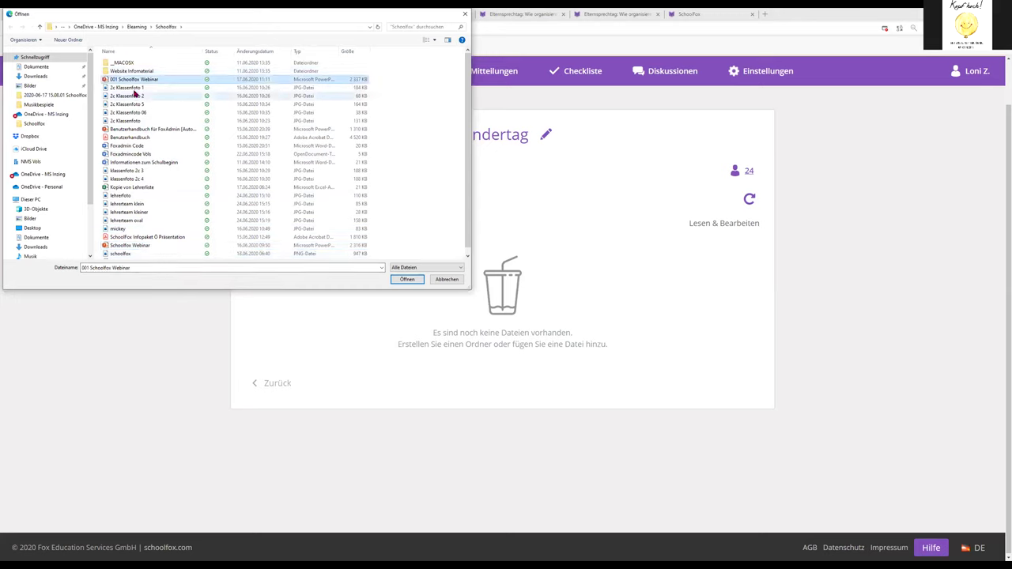
{"action": "left_click", "coordinate": [129, 228], "text": "ctrl"}
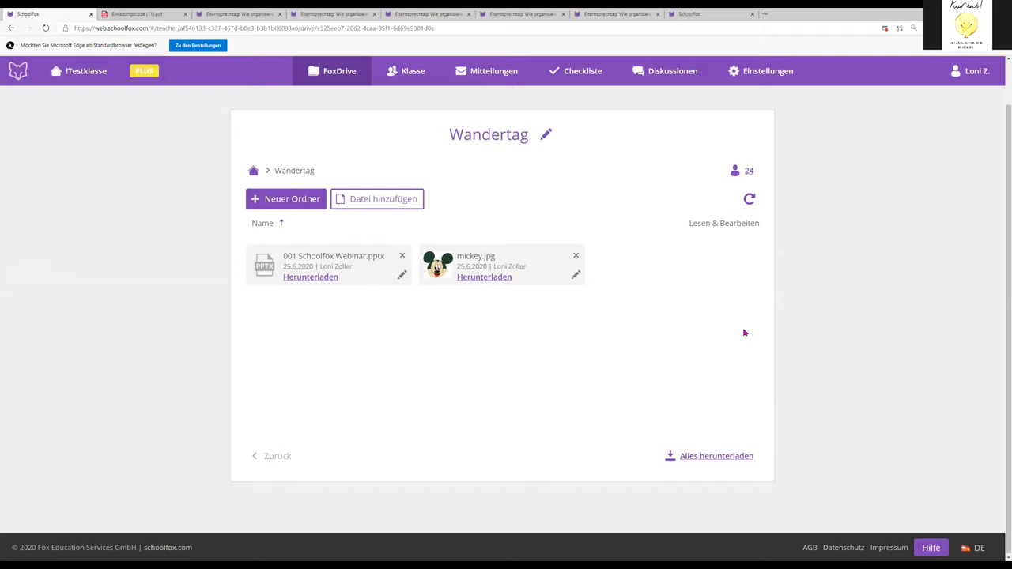
{"action": "left_click", "coordinate": [272, 457]}
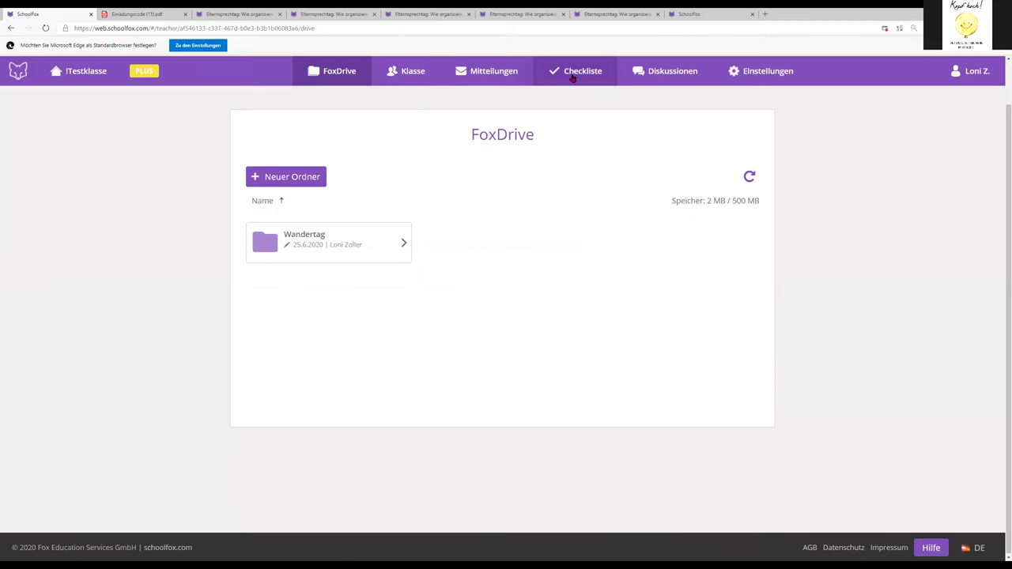
Create and save a new class checklist named "9 € Wandertag"
{"action": "left_click", "coordinate": [572, 78]}
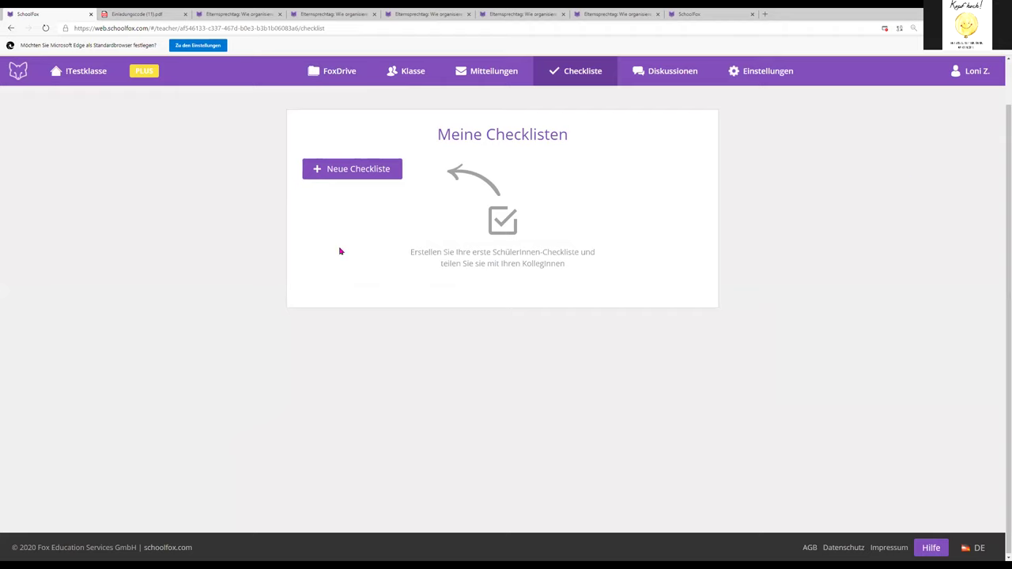
{"action": "left_click", "coordinate": [316, 170]}
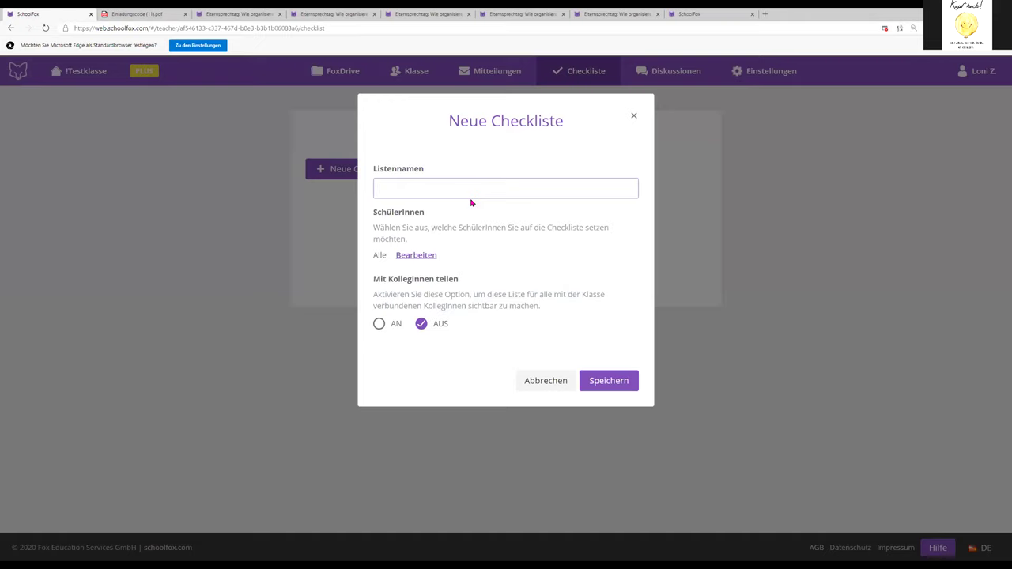
{"action": "type", "text": "19"}
{"action": "key", "text": "BackSpace"}
{"action": "key", "text": "BackSpace"}
{"action": "type", "text": "9 € Wandertag"}
{"action": "left_click", "coordinate": [618, 381]}
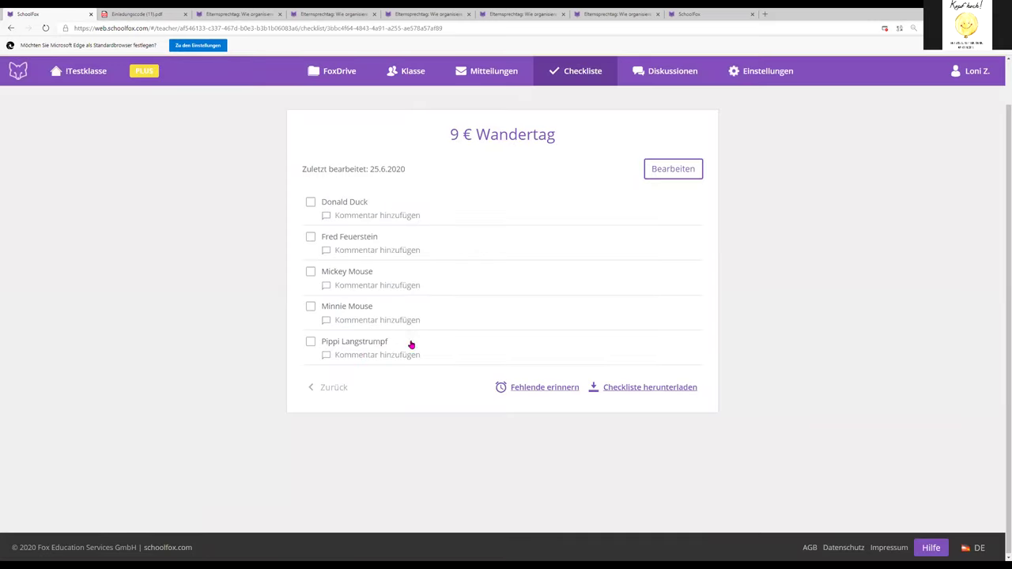
Edit the "9 € Wandertag" checklist from the checklist overview, share it with all colleagues of the class and save
{"action": "left_click", "coordinate": [334, 388]}
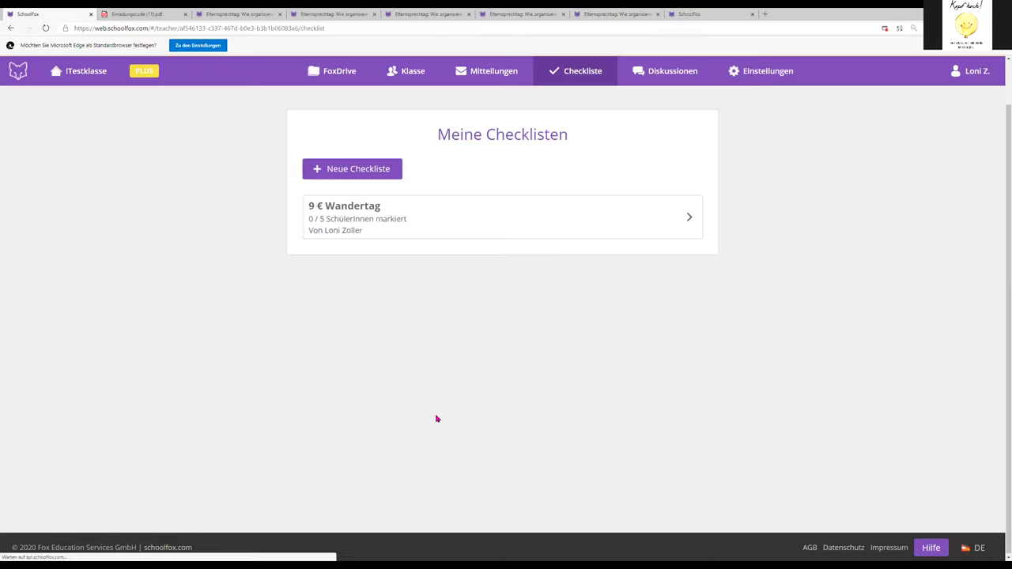
{"action": "left_click", "coordinate": [677, 222]}
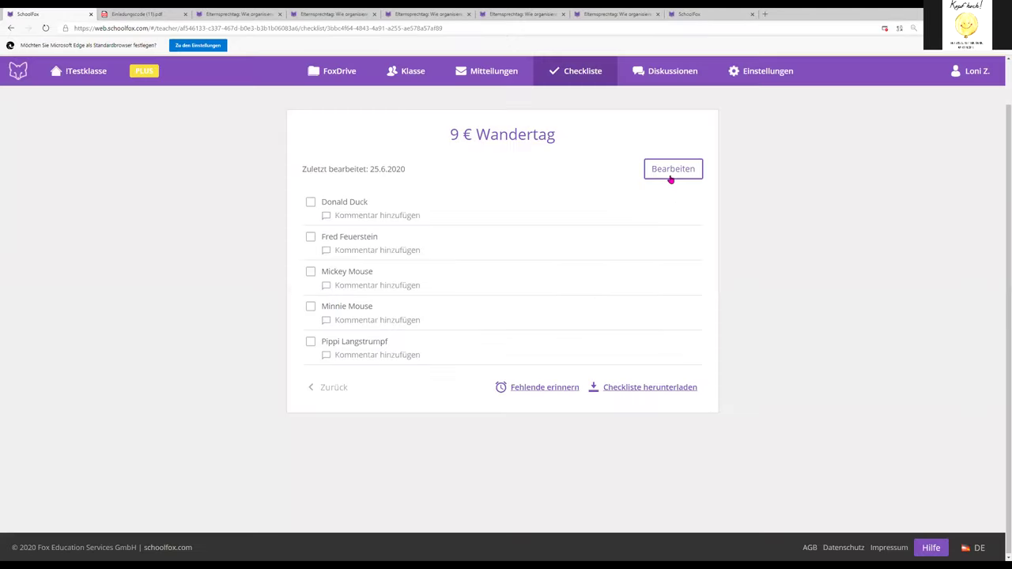
{"action": "left_click", "coordinate": [670, 178]}
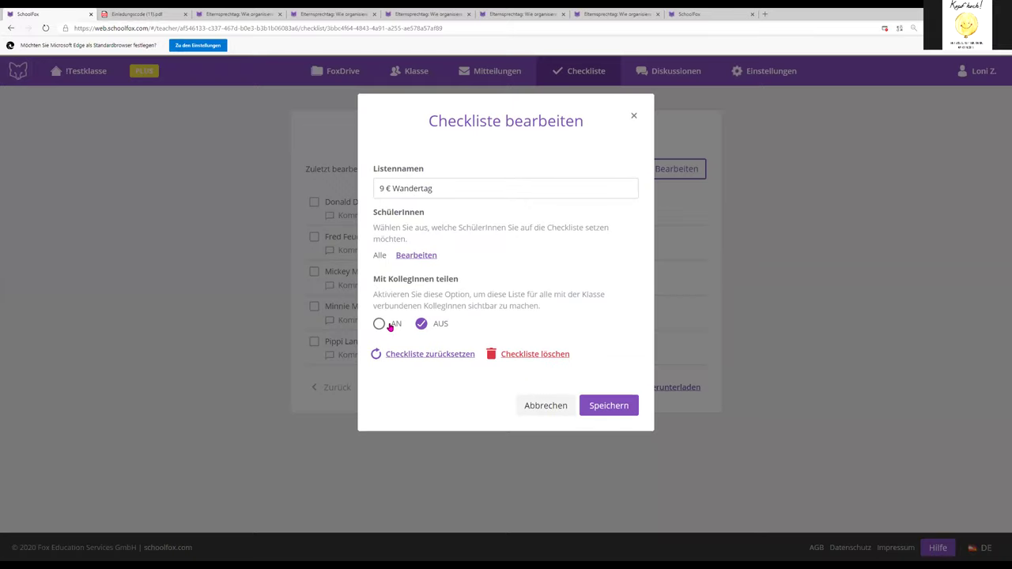
{"action": "left_click", "coordinate": [610, 444]}
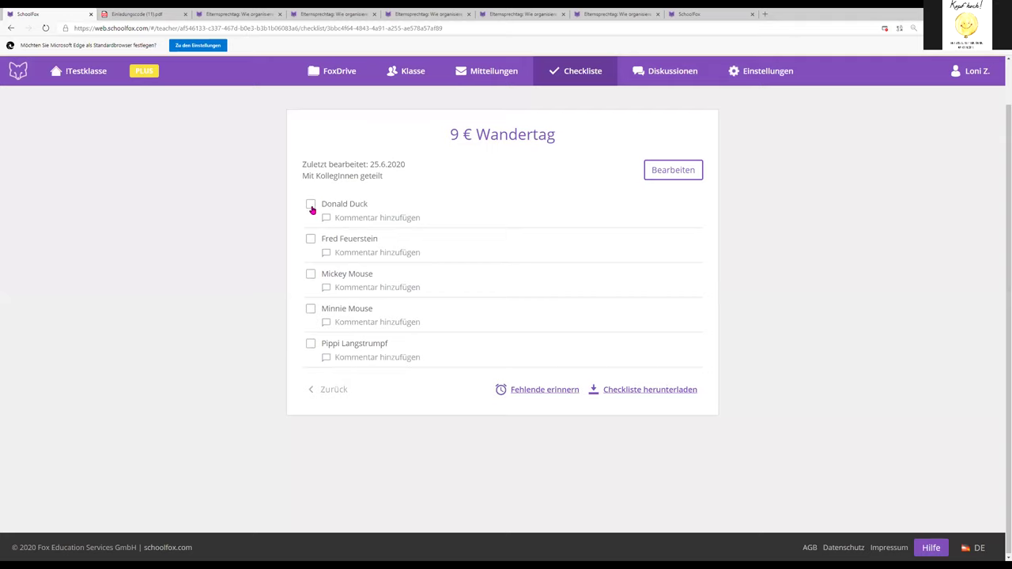
Mark the first and third students on the checklist as done, preview the reminder for the missing ones and cancel it
{"action": "left_click", "coordinate": [310, 275]}
{"action": "left_click", "coordinate": [539, 391]}
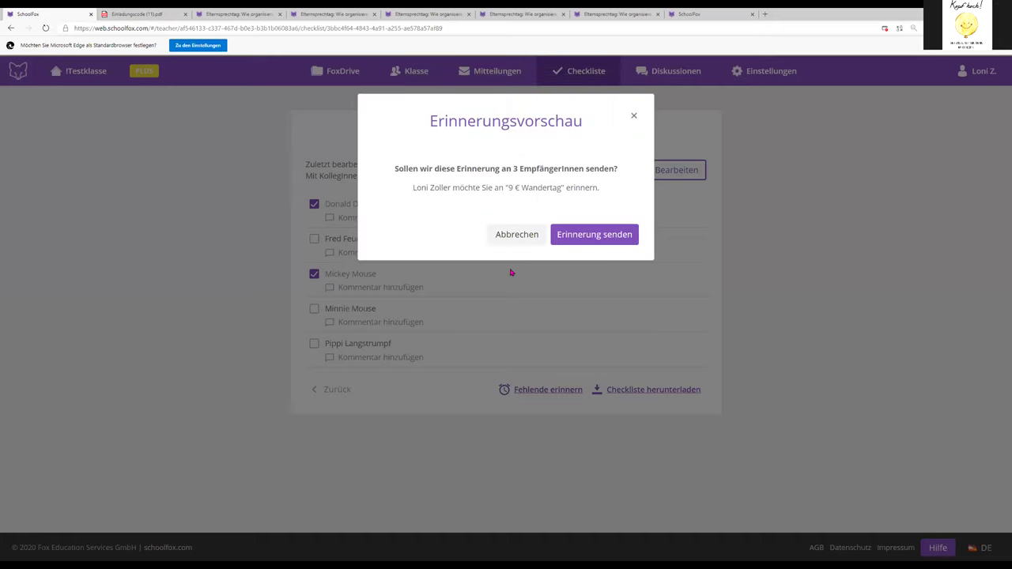
{"action": "double_click", "coordinate": [545, 168]}
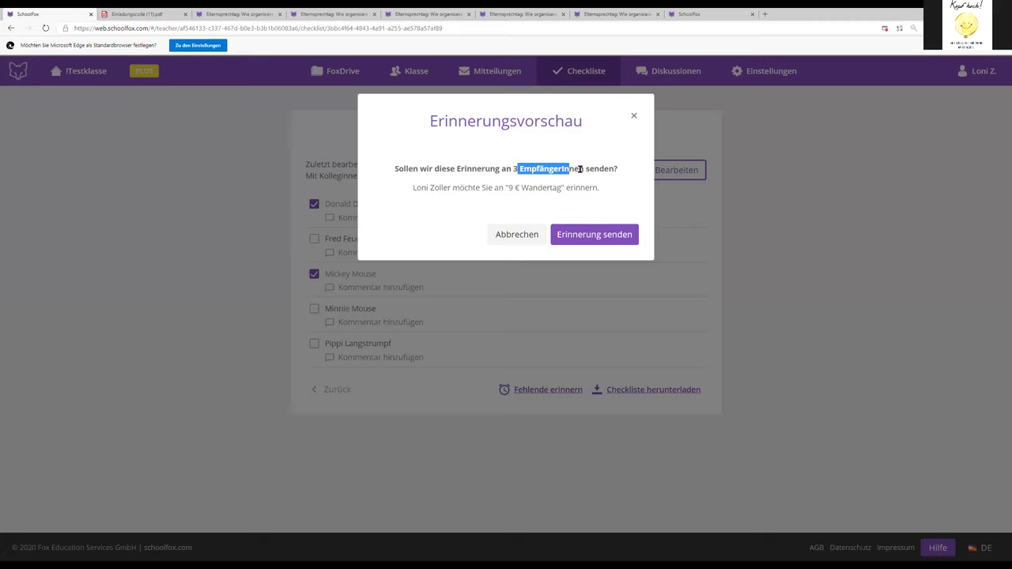
{"action": "left_click", "coordinate": [486, 245]}
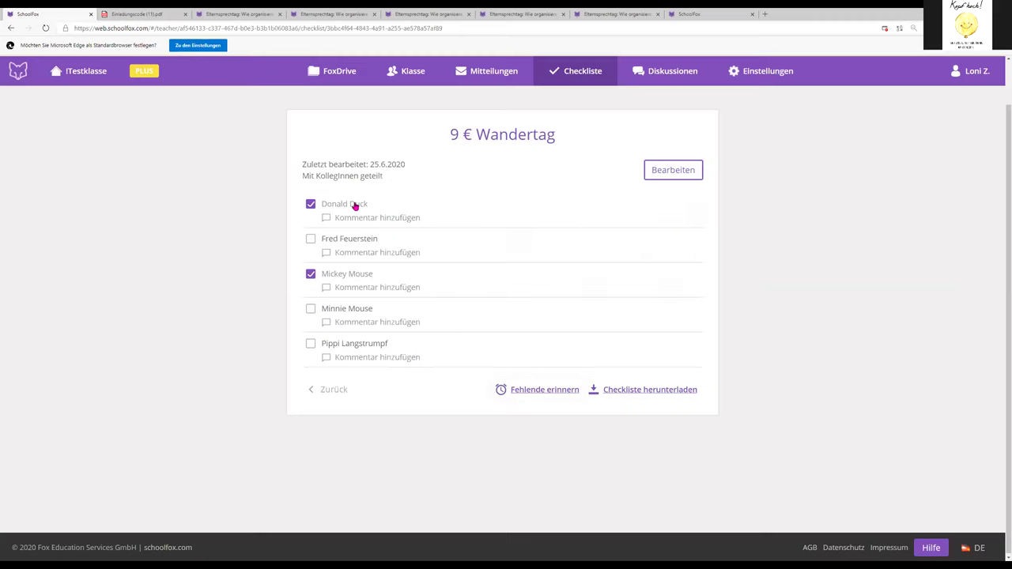
Send the "9 € Wandertag" reminder to the parents of the students who are not marked on the checklist
{"action": "left_click", "coordinate": [310, 242]}
{"action": "left_click", "coordinate": [311, 241]}
{"action": "left_click", "coordinate": [537, 389]}
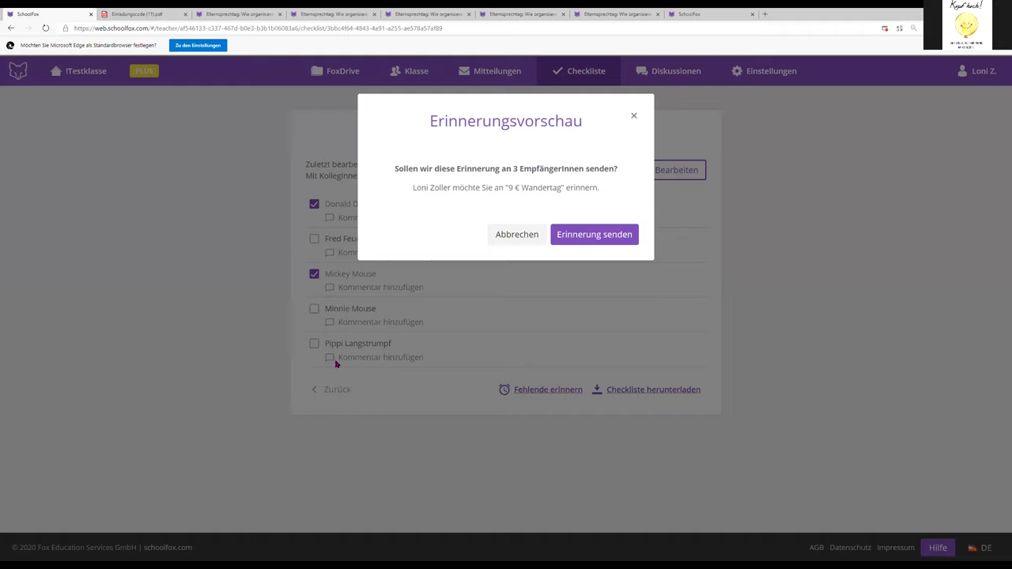
{"action": "left_click", "coordinate": [579, 242]}
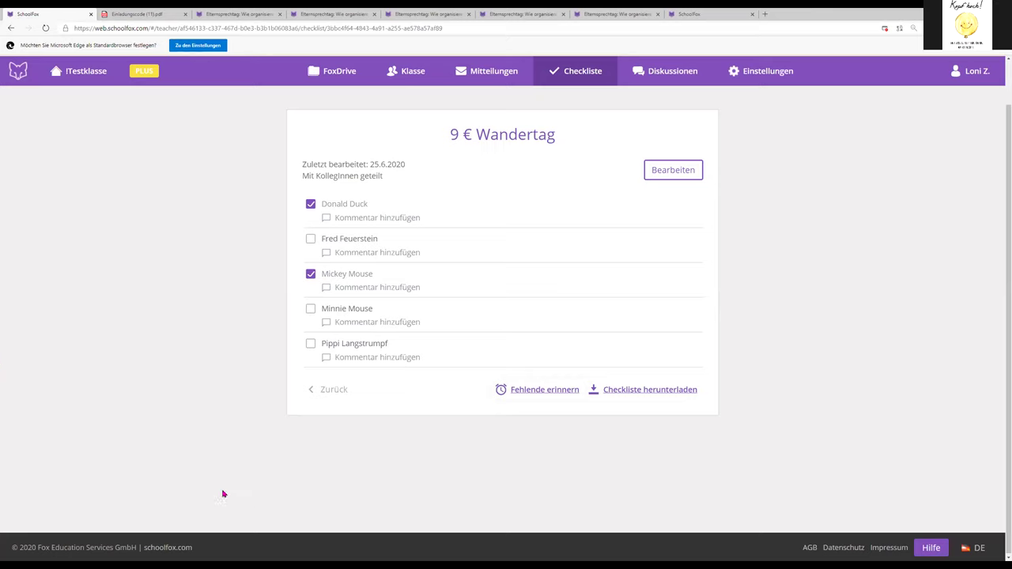
Download the "9 € Wandertag" checklist as a PDF, view it and return to SchoolFox
{"action": "left_click", "coordinate": [655, 395]}
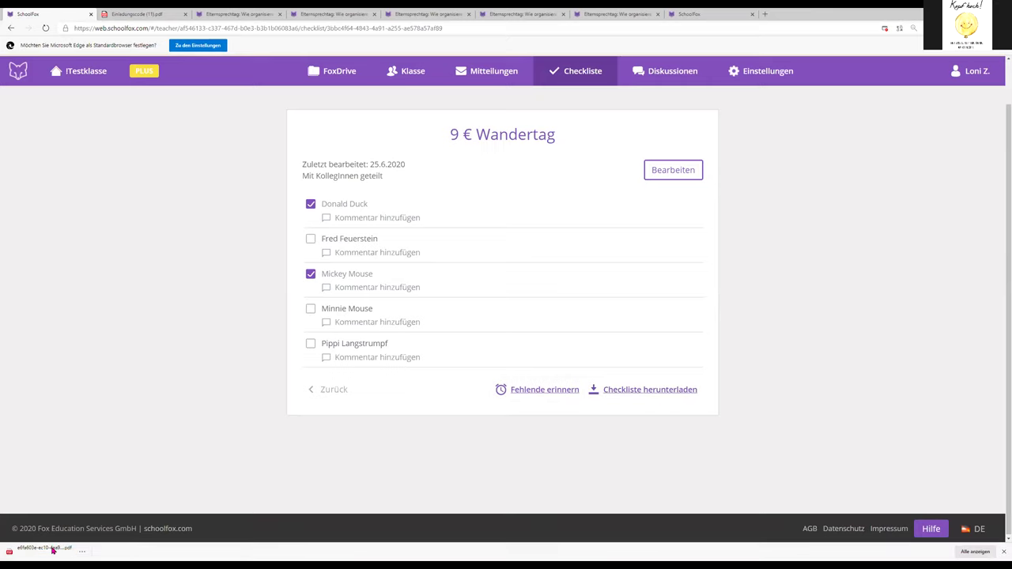
{"action": "left_click", "coordinate": [43, 549]}
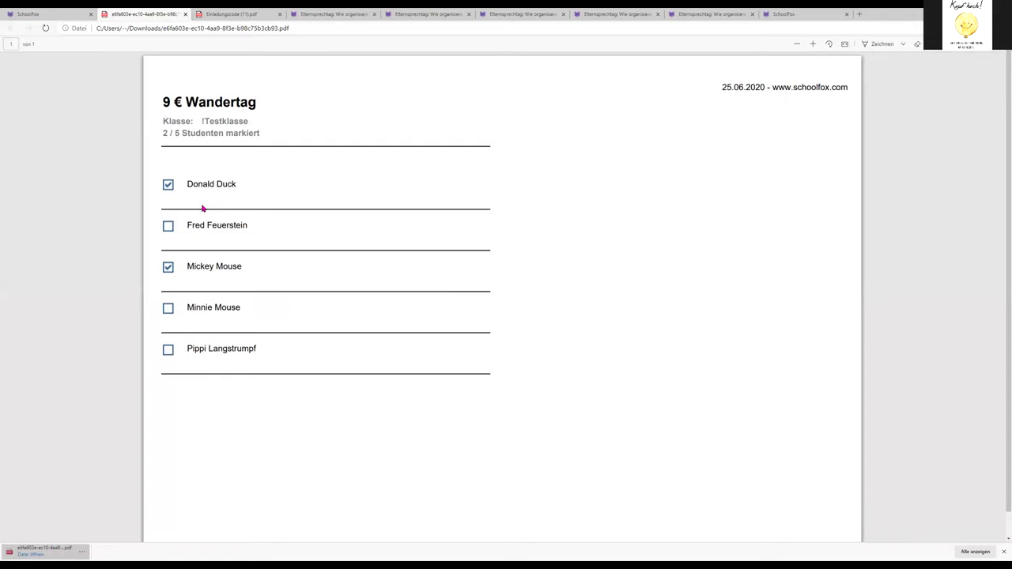
{"action": "left_click", "coordinate": [36, 13]}
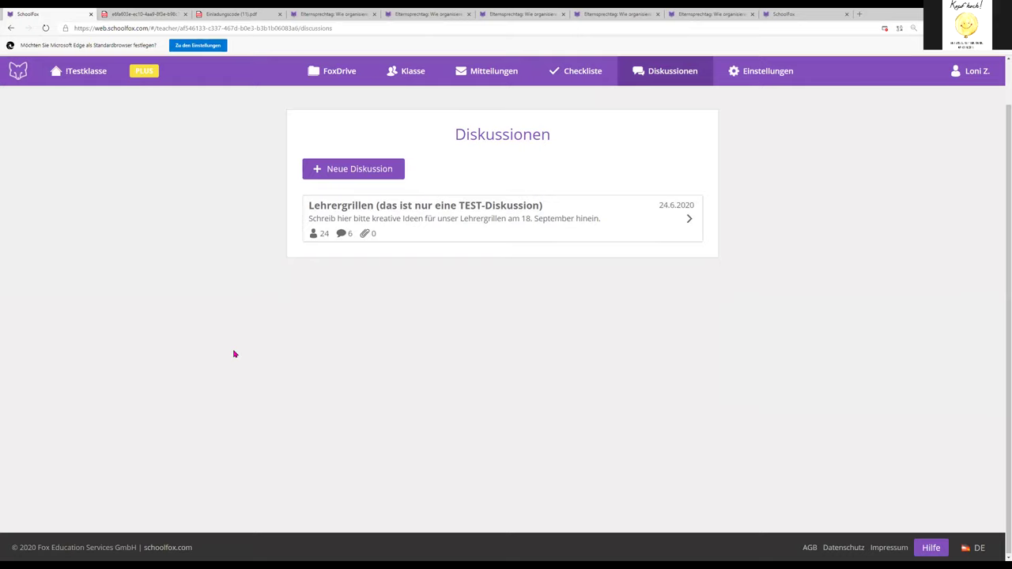
Open the "Lehrergrillen (das ist nur eine TEST-Diskussion)" discussion and examine its messages, files area and video room
{"action": "left_click", "coordinate": [689, 223]}
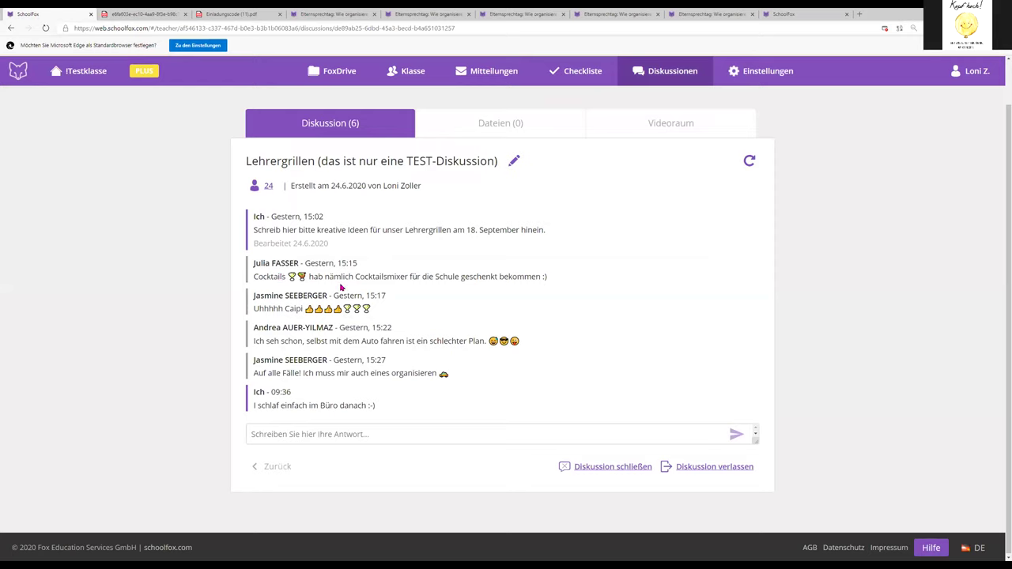
{"action": "double_click", "coordinate": [293, 308]}
{"action": "left_click_drag", "start_coordinate": [318, 405], "coordinate": [417, 414]}
{"action": "left_click", "coordinate": [288, 449]}
{"action": "left_click", "coordinate": [499, 129]}
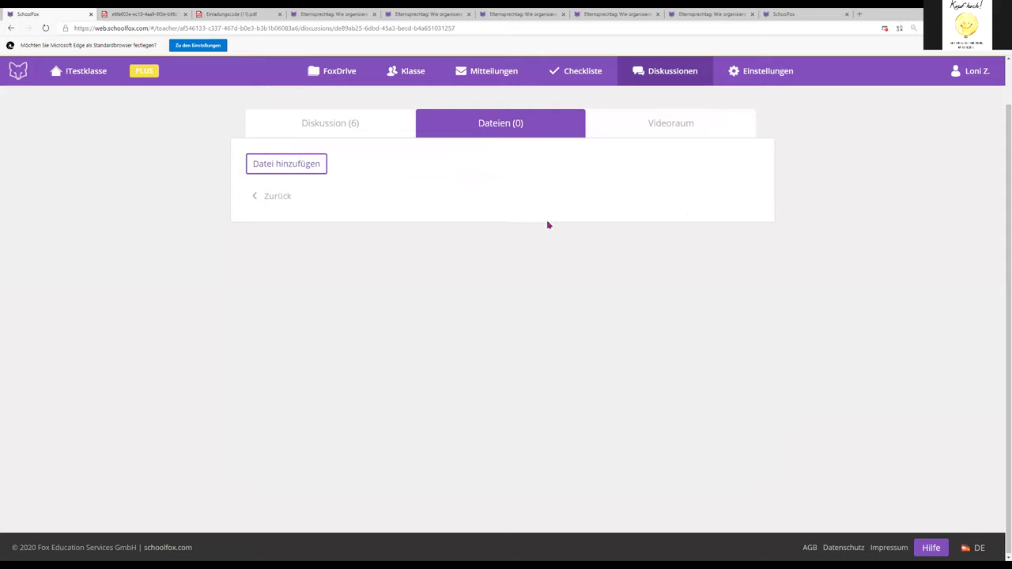
{"action": "left_click", "coordinate": [637, 129]}
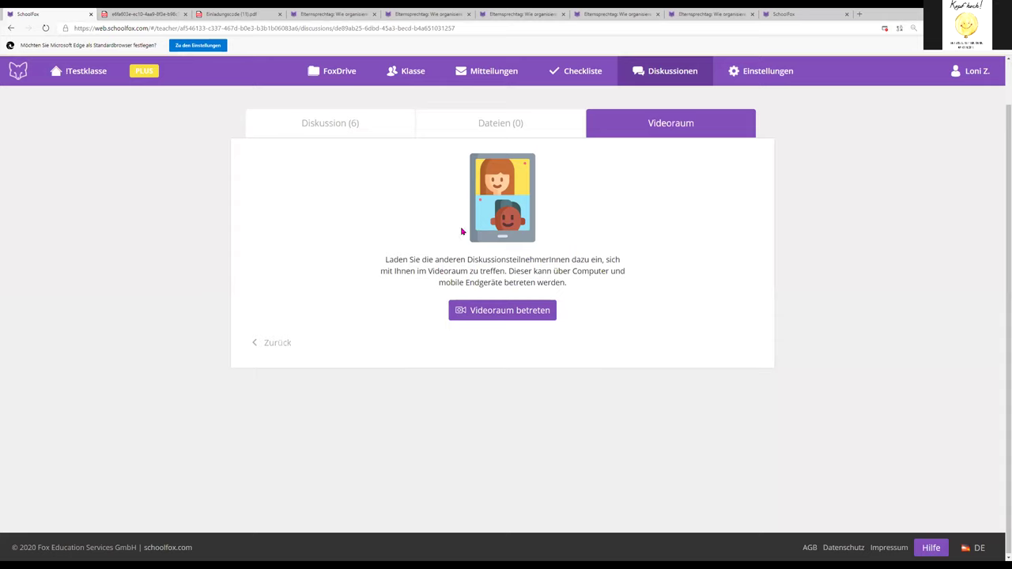
{"action": "left_click", "coordinate": [343, 128]}
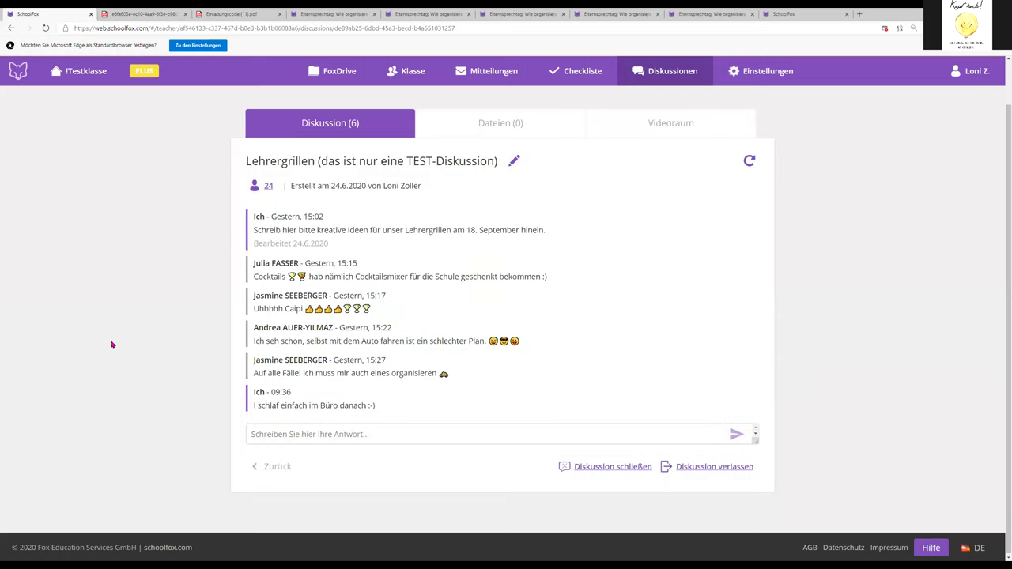
Start a new discussion from the discussions overview with the subject "Aufräumen am 9. Juli"
{"action": "left_click", "coordinate": [653, 79]}
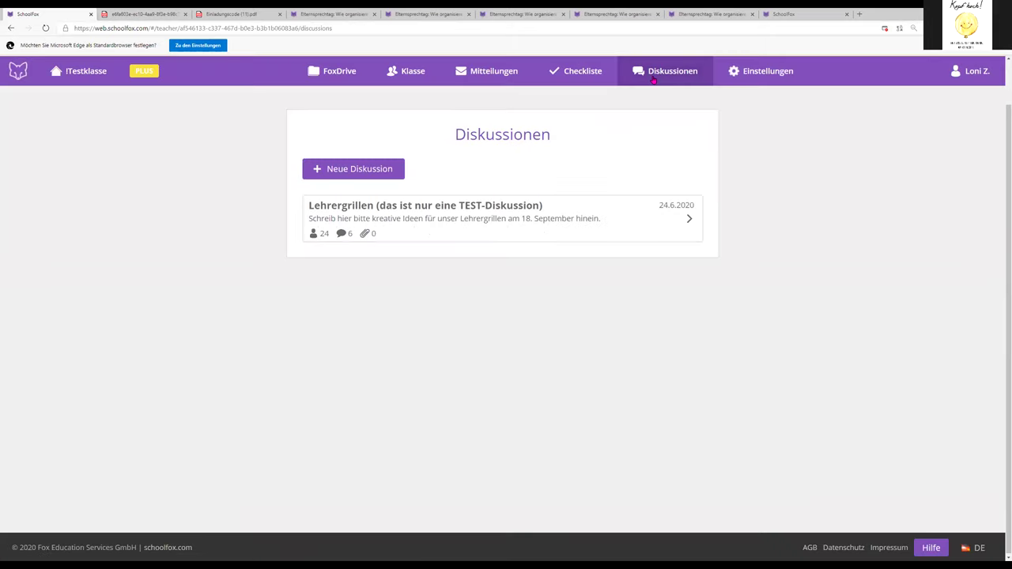
{"action": "left_click", "coordinate": [317, 170]}
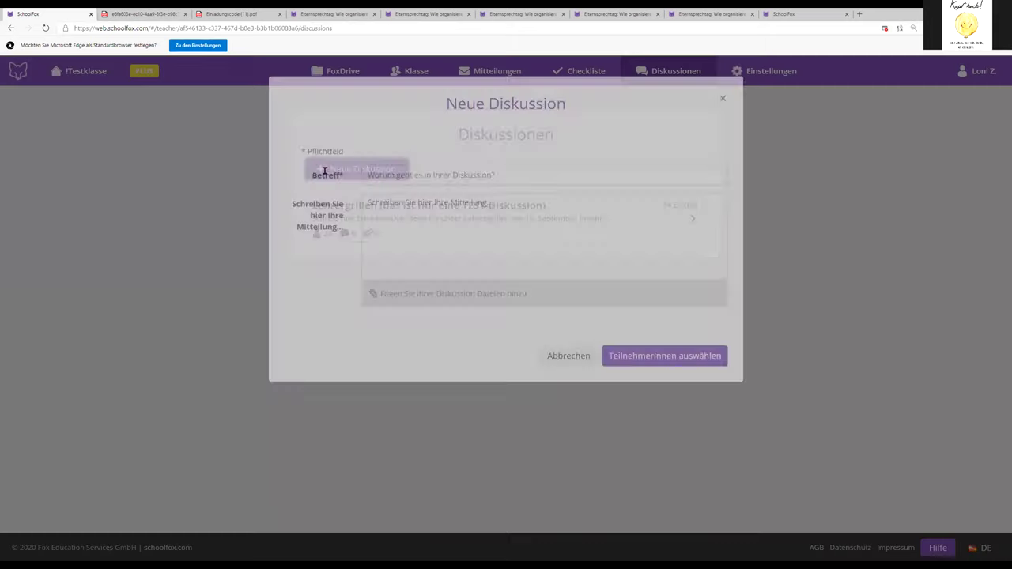
{"action": "left_click", "coordinate": [414, 198]}
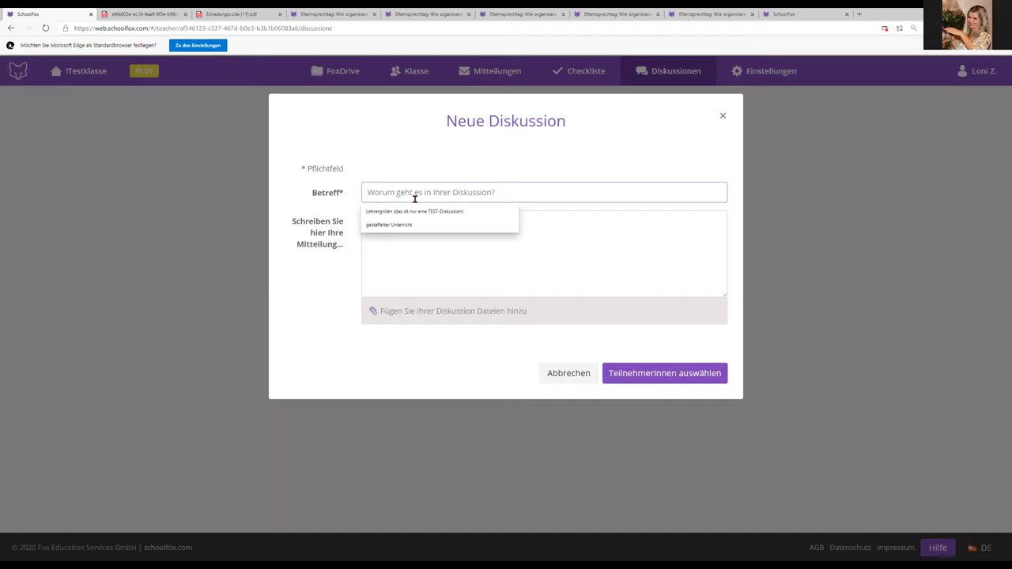
{"action": "type", "text": "Aufräumen am "}
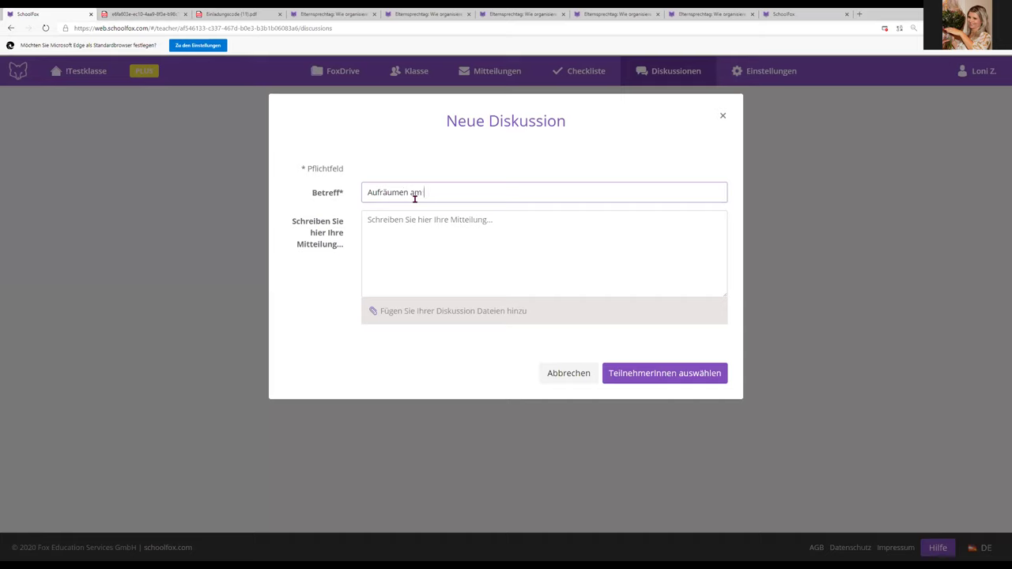
{"action": "type", "text": "9. J"}
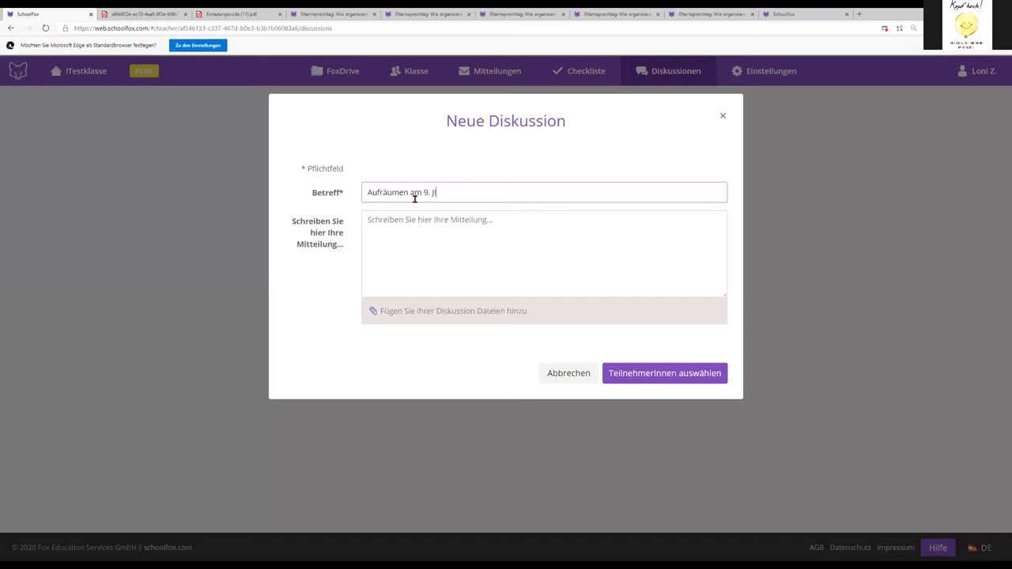
{"action": "type", "text": "Uuli"}
{"action": "left_click", "coordinate": [417, 230]}
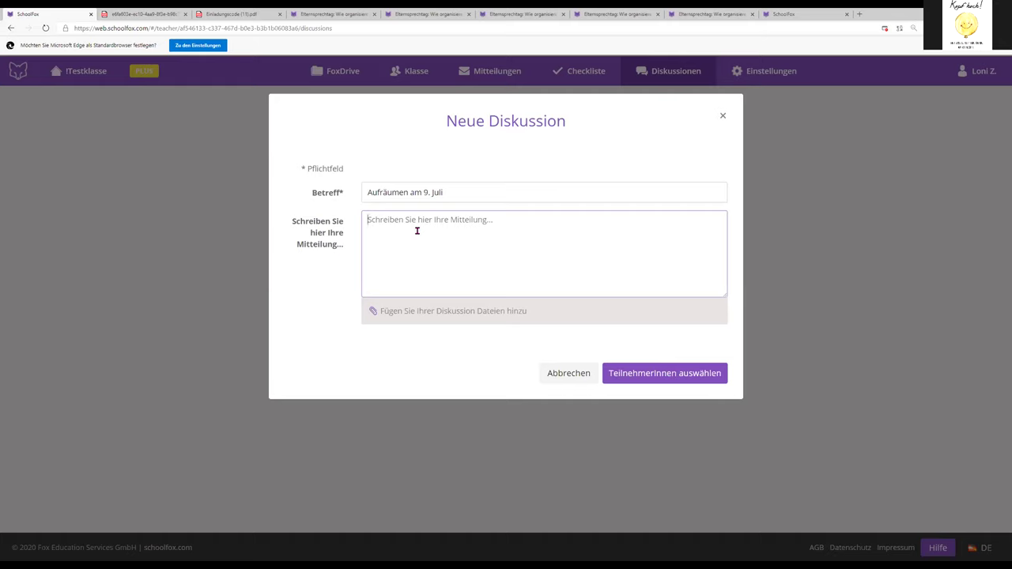
{"action": "left_click", "coordinate": [459, 194]}
Enter the two-line message "Organisatorische Vorschläge für das "Ausmisten" am 9. Juli." and "(Kollektiveigentum ausmisten....)", and proceed to choosing participants
{"action": "left_click", "coordinate": [413, 225]}
{"action": "type", "text": "Organisat"}
{"action": "type", "text": "orische Vors"}
{"action": "type", "text": "chläge für d"}
{"action": "type", "text": "as "}
{"action": "type", "text": "A"}
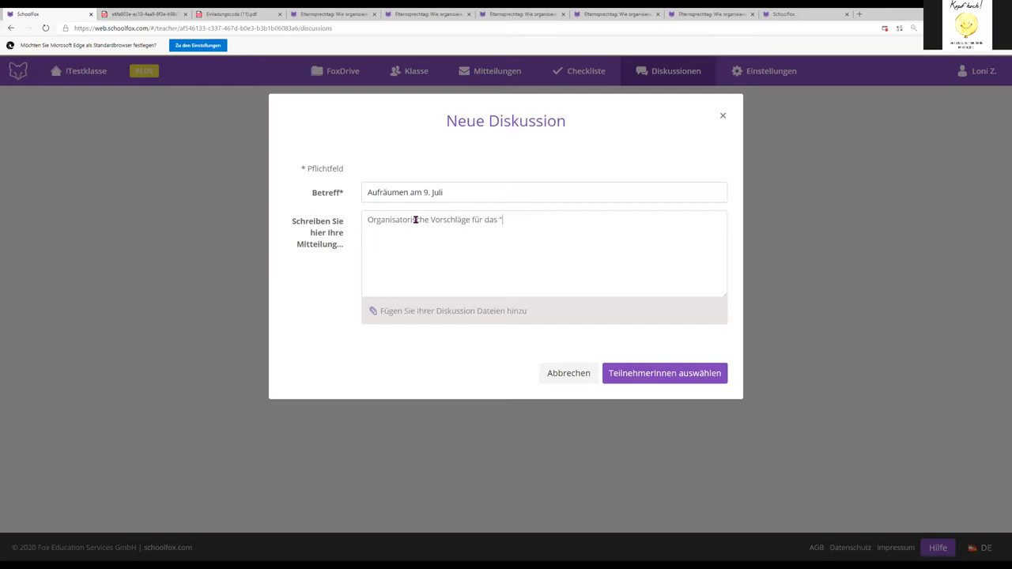
{"action": "type", "text": "Ausmisten\" am 9. Juli."}
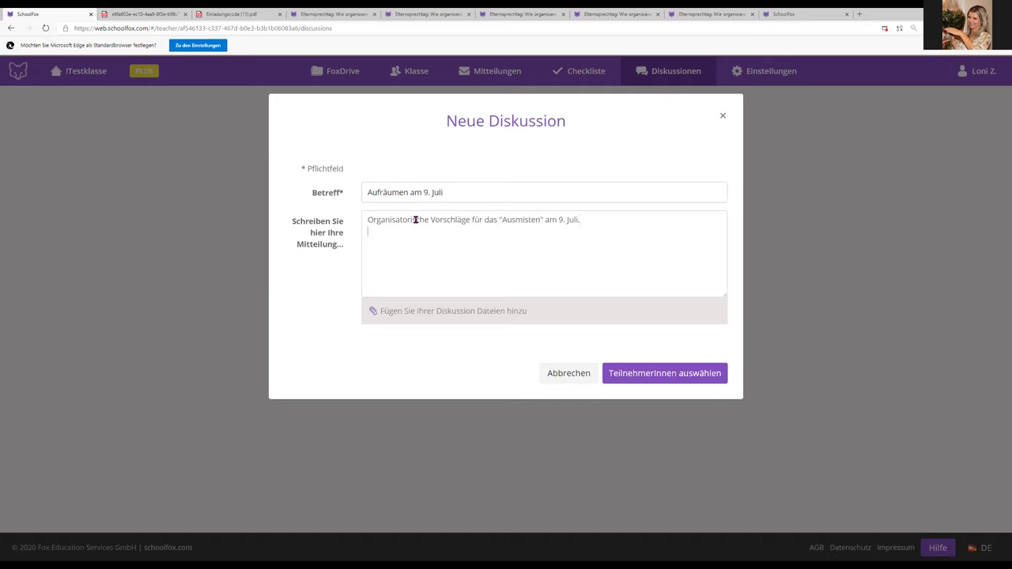
{"action": "key", "text": "Return"}
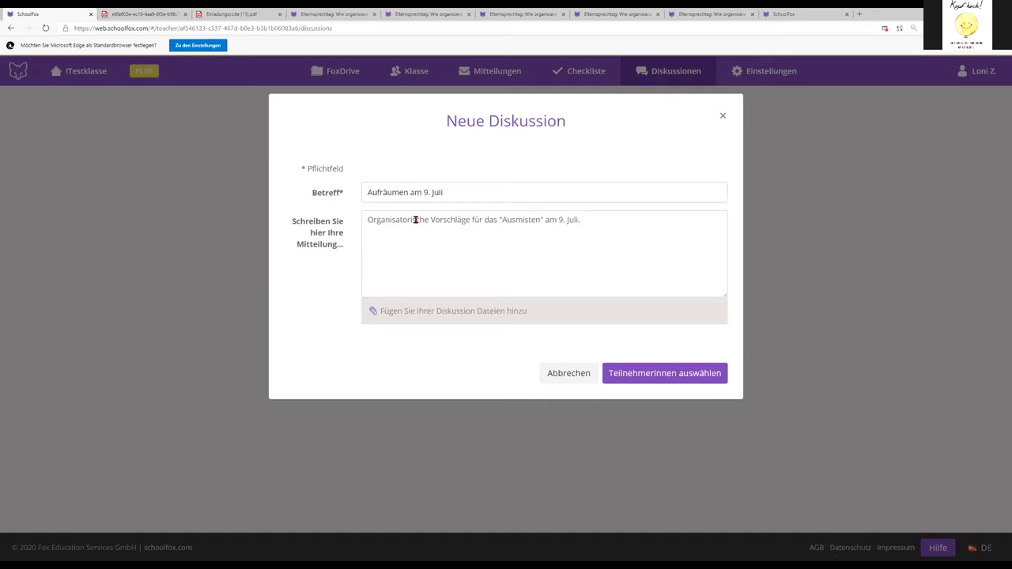
{"action": "type", "text": "("}
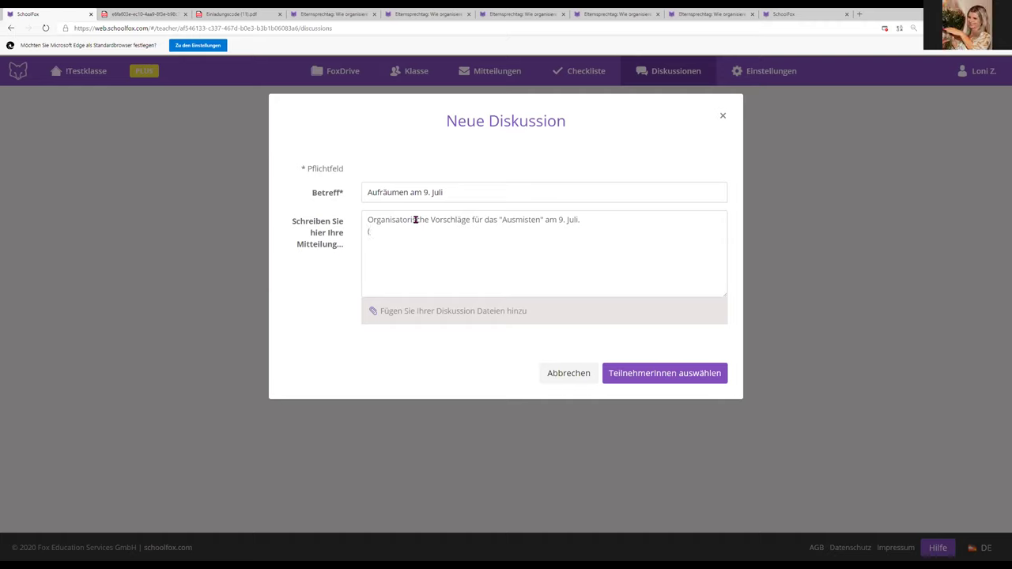
{"action": "type", "text": "Kollektiveigentum"}
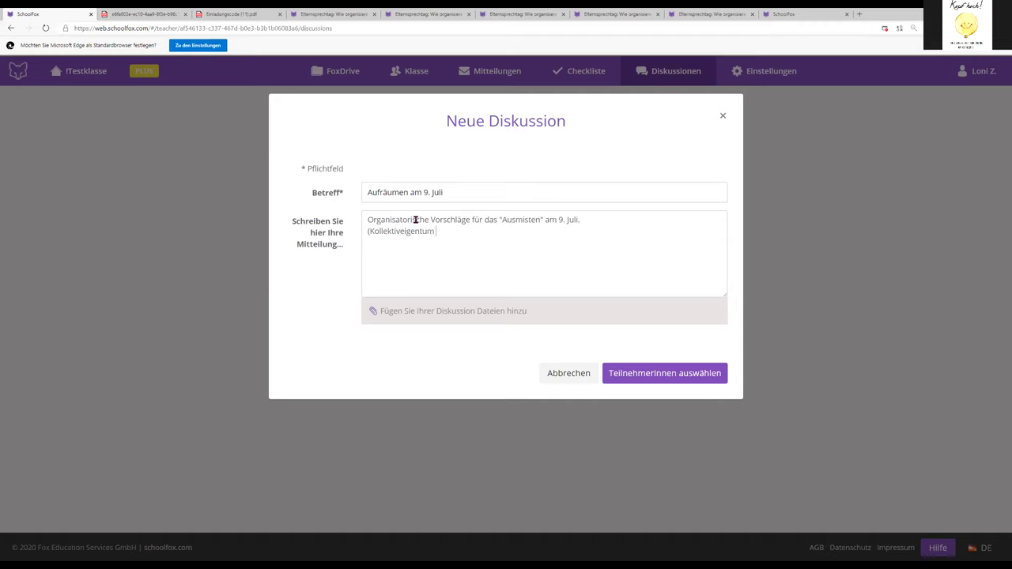
{"action": "type", "text": " ausmisten"}
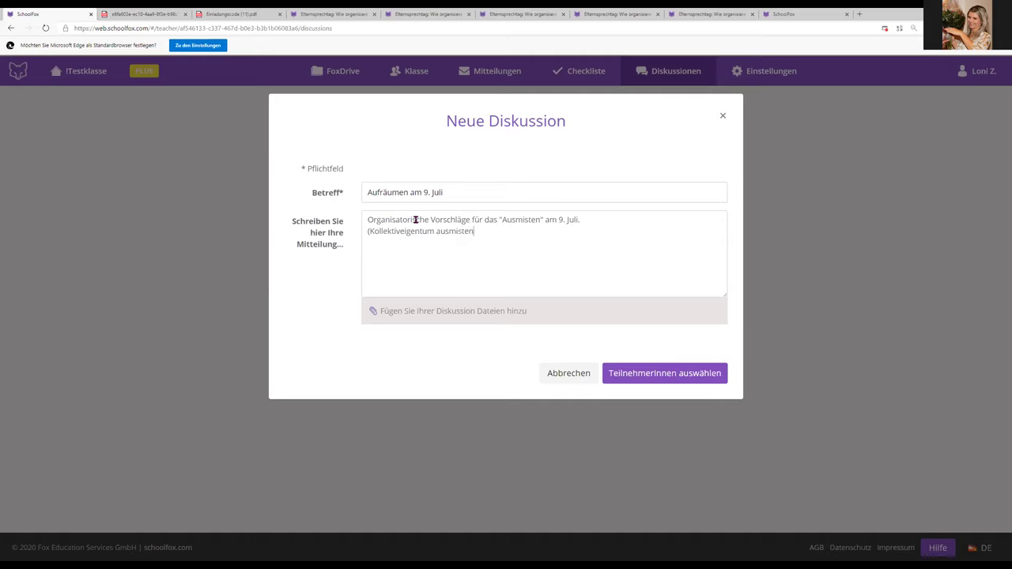
{"action": "type", "text": "....)"}
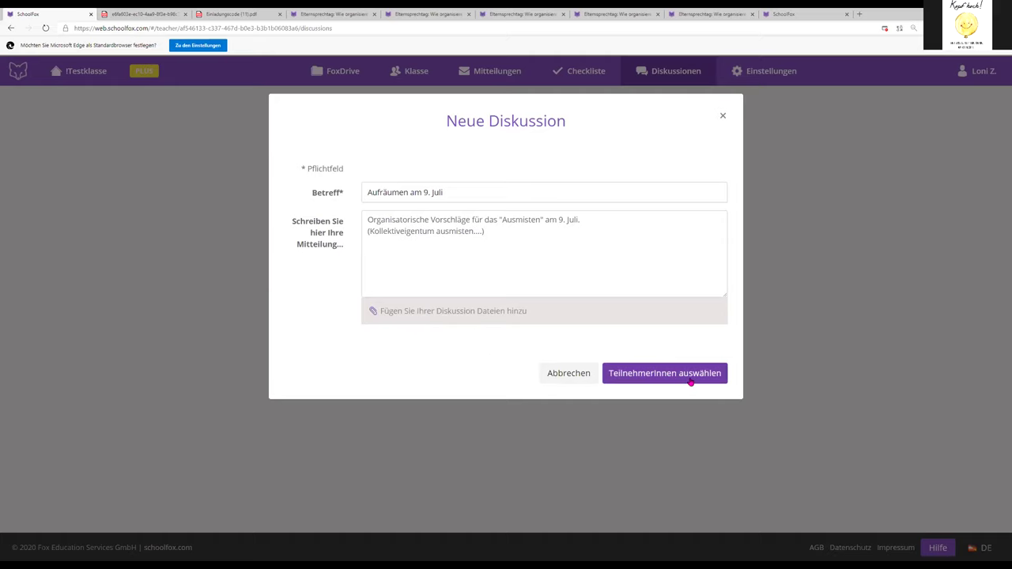
{"action": "left_click", "coordinate": [664, 380]}
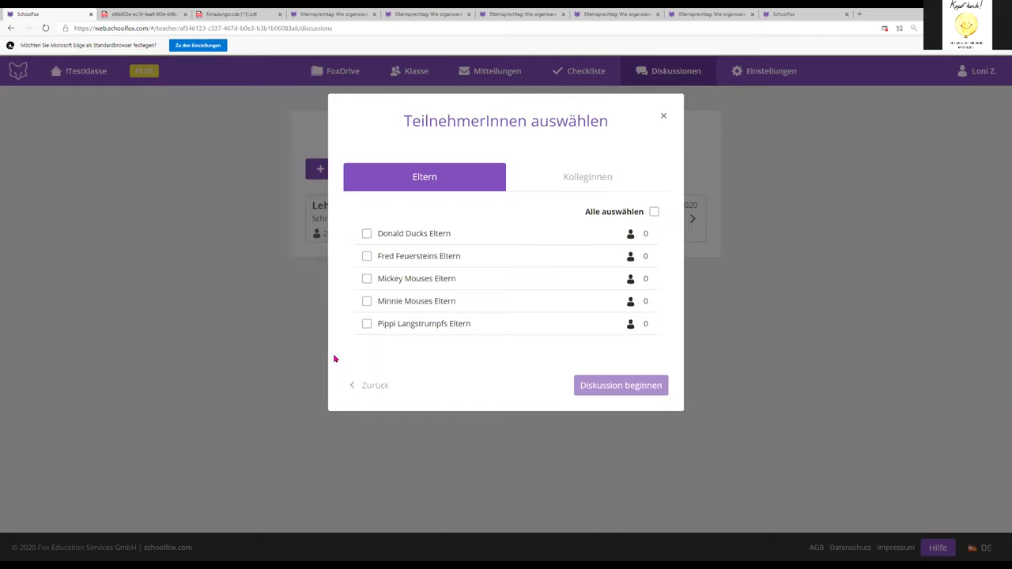
{"action": "left_click", "coordinate": [366, 233]}
{"action": "left_click", "coordinate": [366, 256]}
{"action": "left_click", "coordinate": [365, 233]}
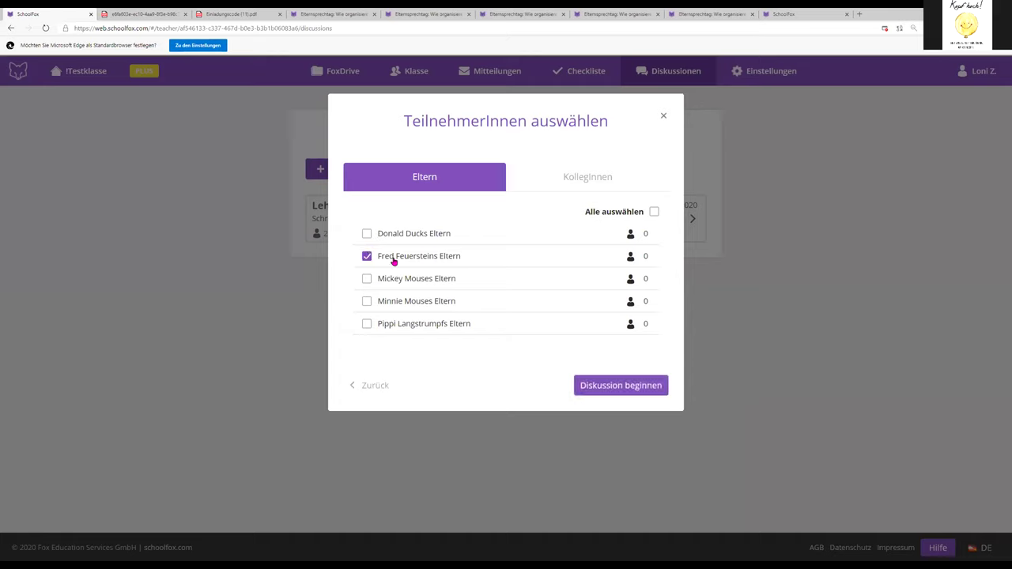
{"action": "left_click", "coordinate": [393, 261]}
Select all colleagues as participants and start the "Aufräumen am 9. Juli" discussion
{"action": "left_click", "coordinate": [572, 182]}
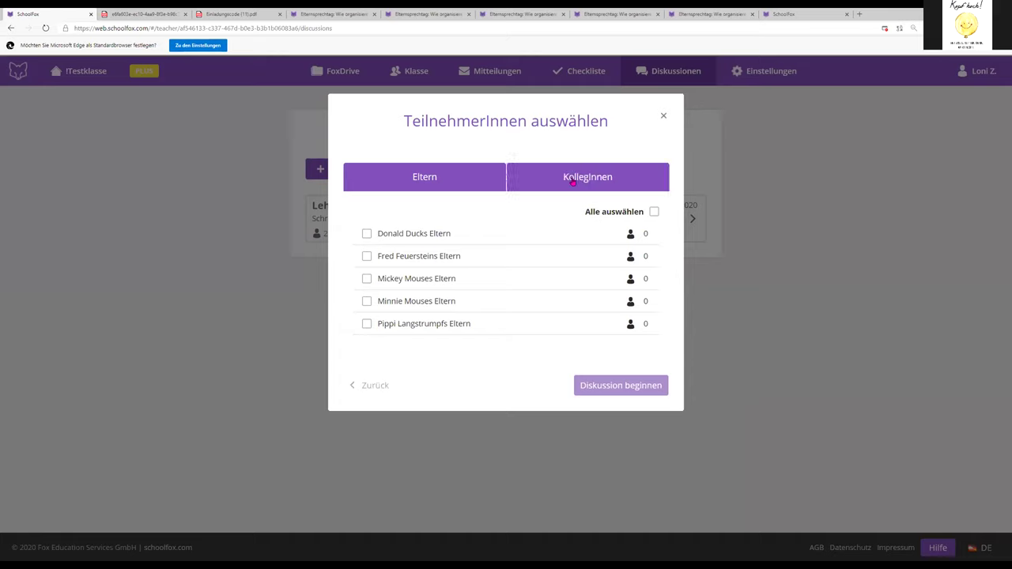
{"action": "left_click", "coordinate": [654, 212]}
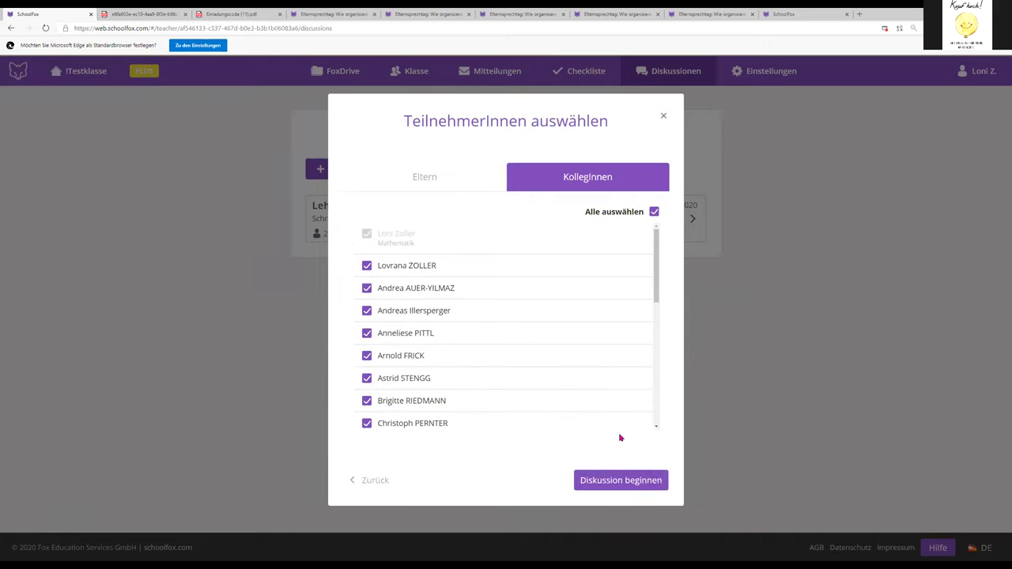
{"action": "left_click", "coordinate": [620, 480]}
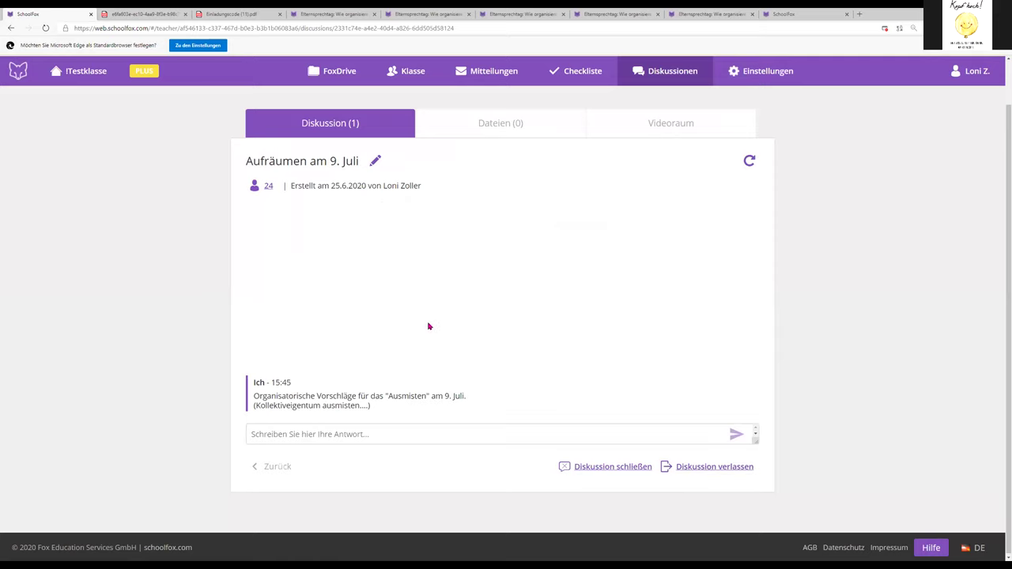
Open the "Aufräumen am 9. Juli" discussion for editing, examine its parent and colleague participants, and leave without changes
{"action": "left_click", "coordinate": [376, 162]}
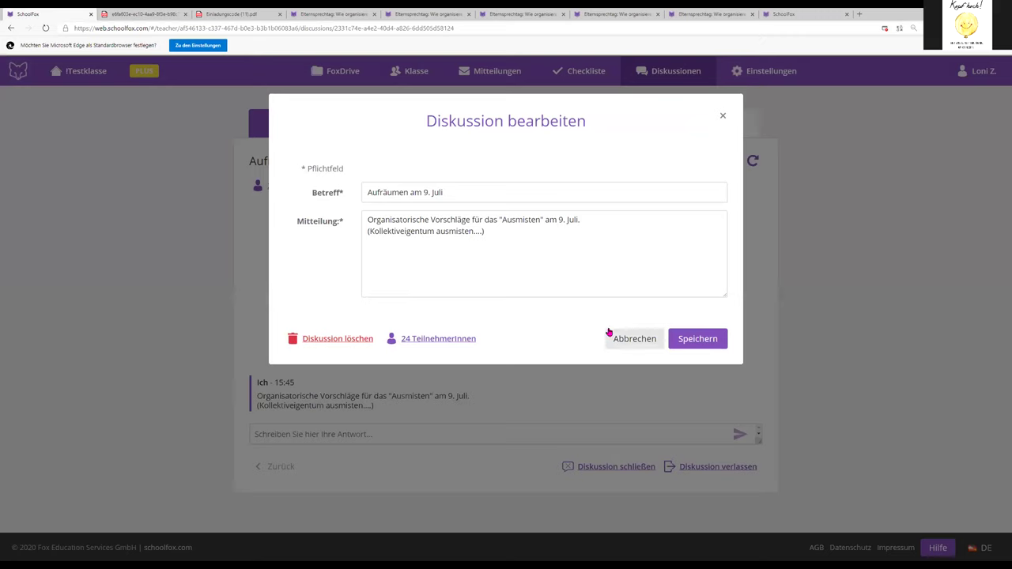
{"action": "left_click", "coordinate": [445, 340]}
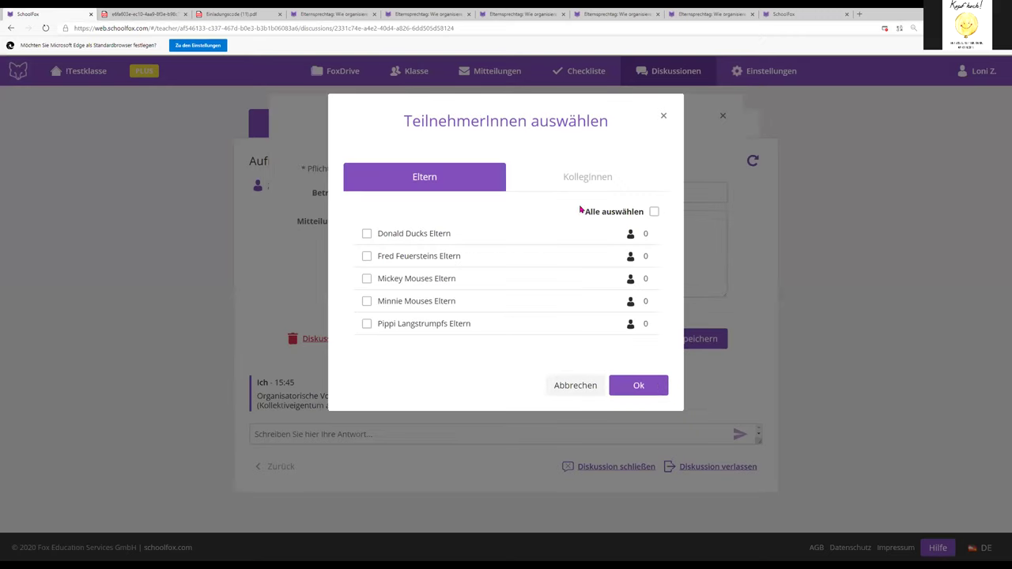
{"action": "left_click", "coordinate": [609, 184]}
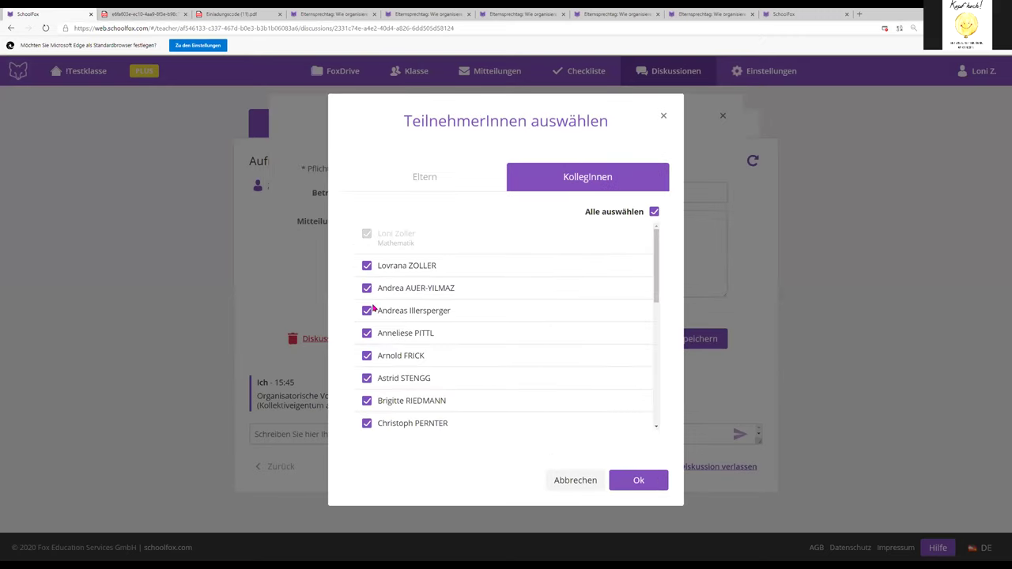
{"action": "left_click", "coordinate": [575, 479]}
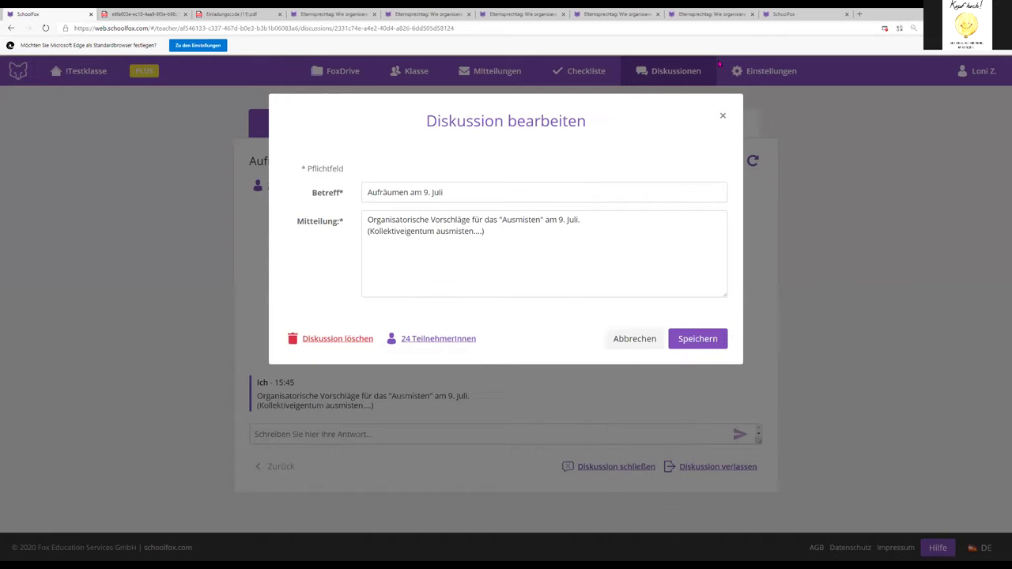
{"action": "left_click", "coordinate": [723, 115]}
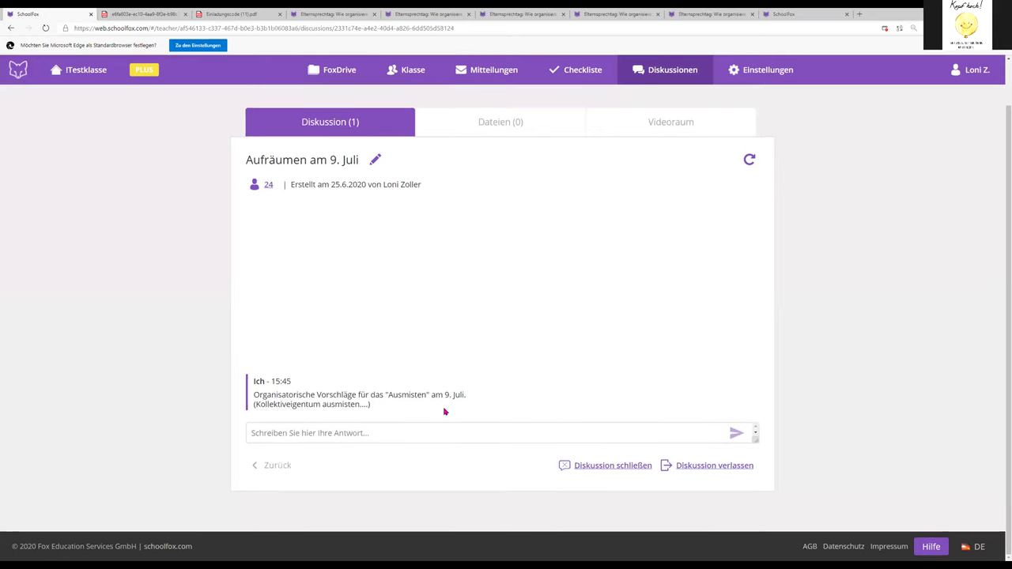
Open the class settings and set the student list to sort by last name ("Nach Nachname")
{"action": "left_click", "coordinate": [686, 130]}
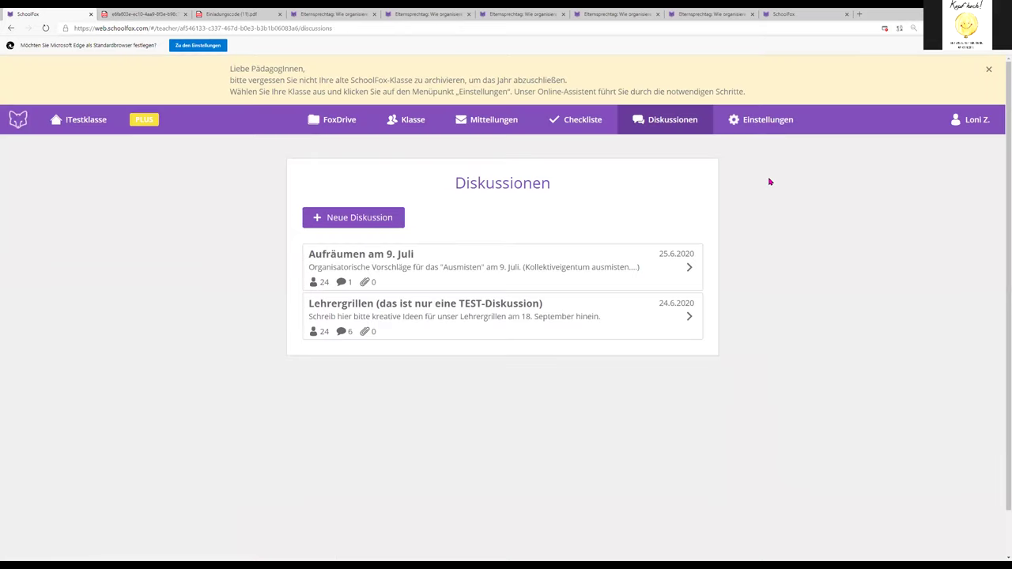
{"action": "left_click", "coordinate": [757, 123]}
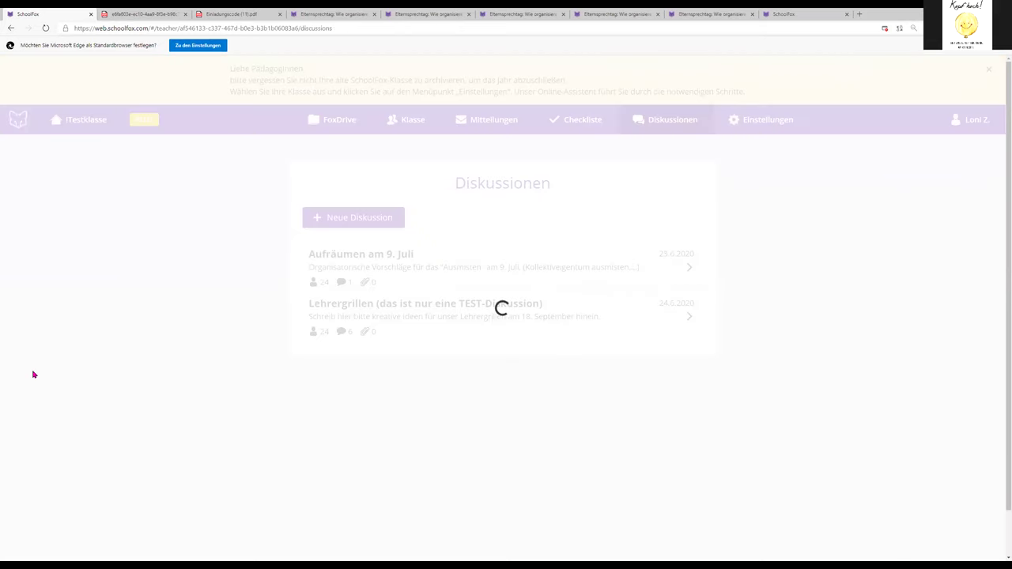
{"action": "scroll", "coordinate": [55, 366], "scroll_direction": "down", "scroll_amount": 2}
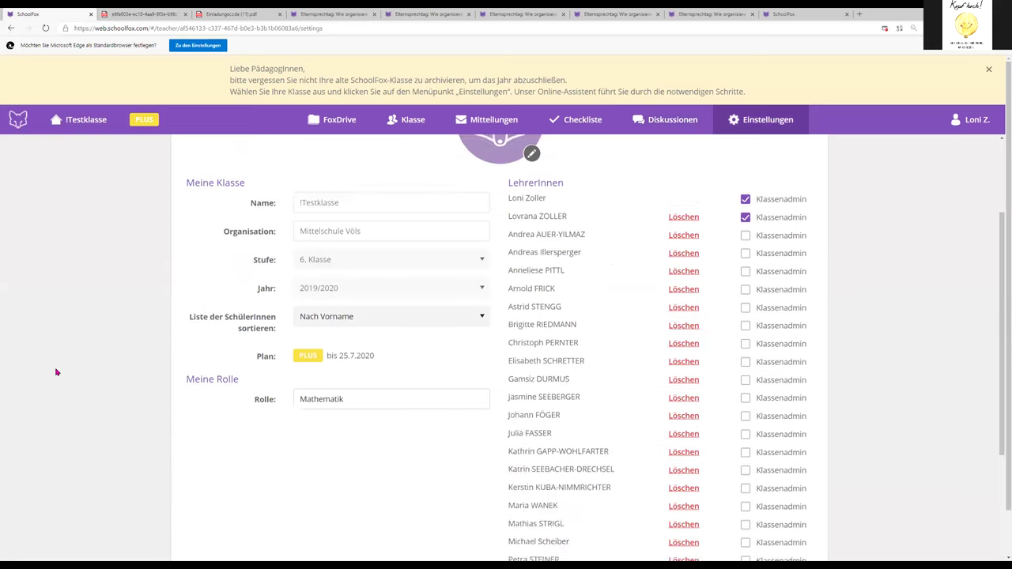
{"action": "scroll", "coordinate": [56, 370], "scroll_direction": "up", "scroll_amount": 1}
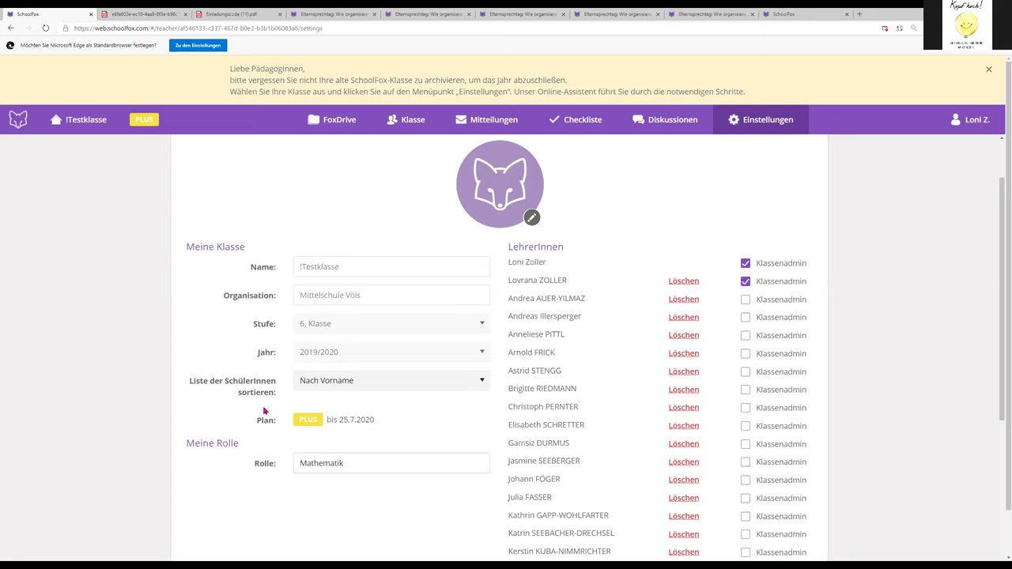
{"action": "left_click", "coordinate": [483, 383]}
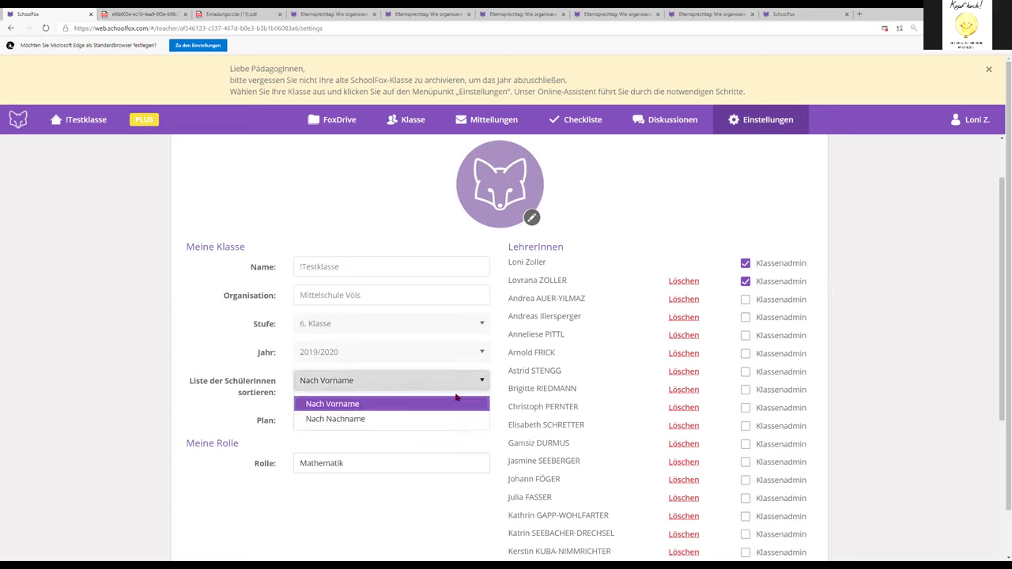
{"action": "left_click", "coordinate": [401, 417]}
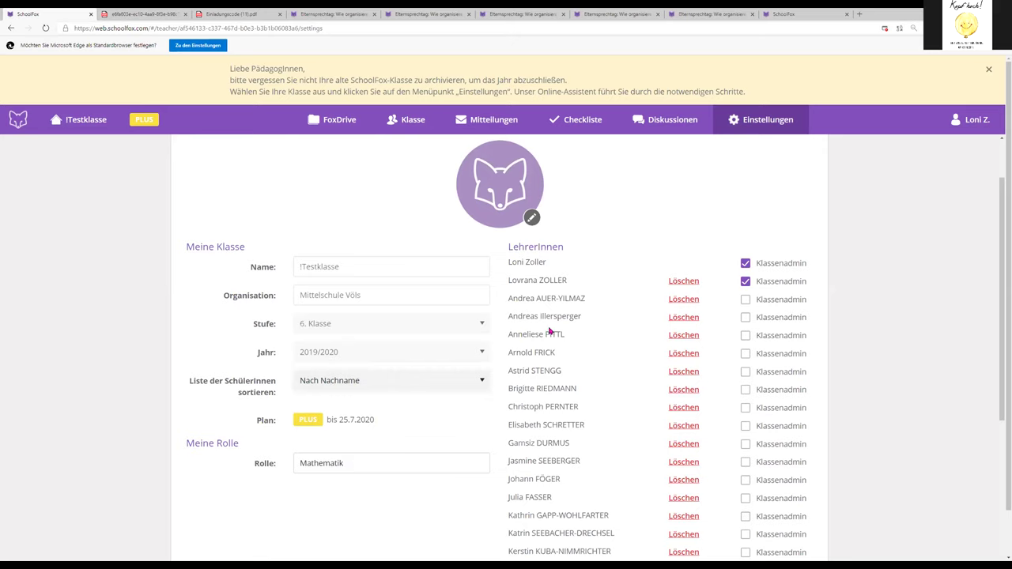
Examine the class settings, including the teacher list, class admin rights, adding teachers and the message archiving assistant
{"action": "scroll", "coordinate": [553, 494], "scroll_direction": "down", "scroll_amount": 3}
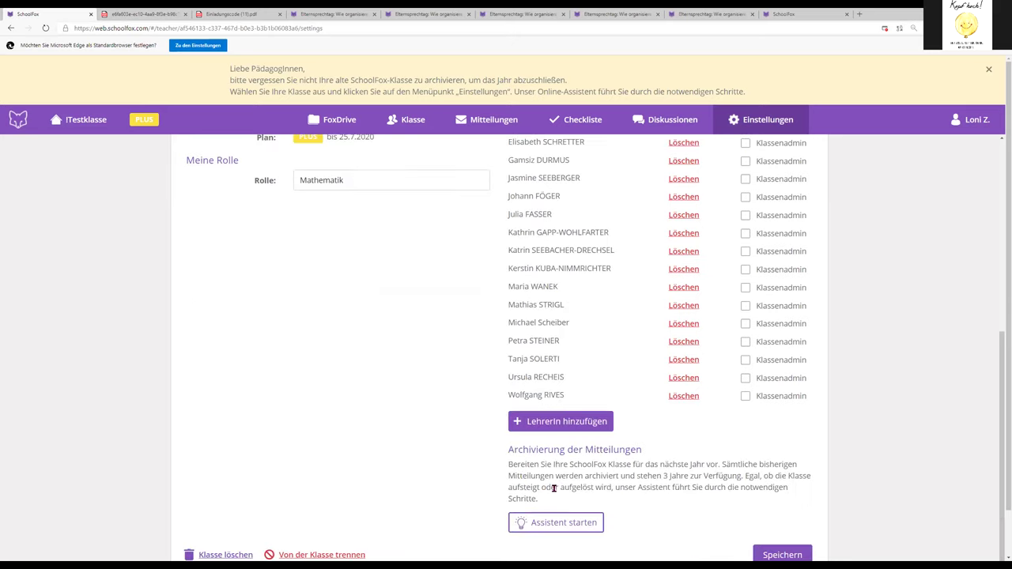
{"action": "scroll", "coordinate": [553, 488], "scroll_direction": "up", "scroll_amount": 4}
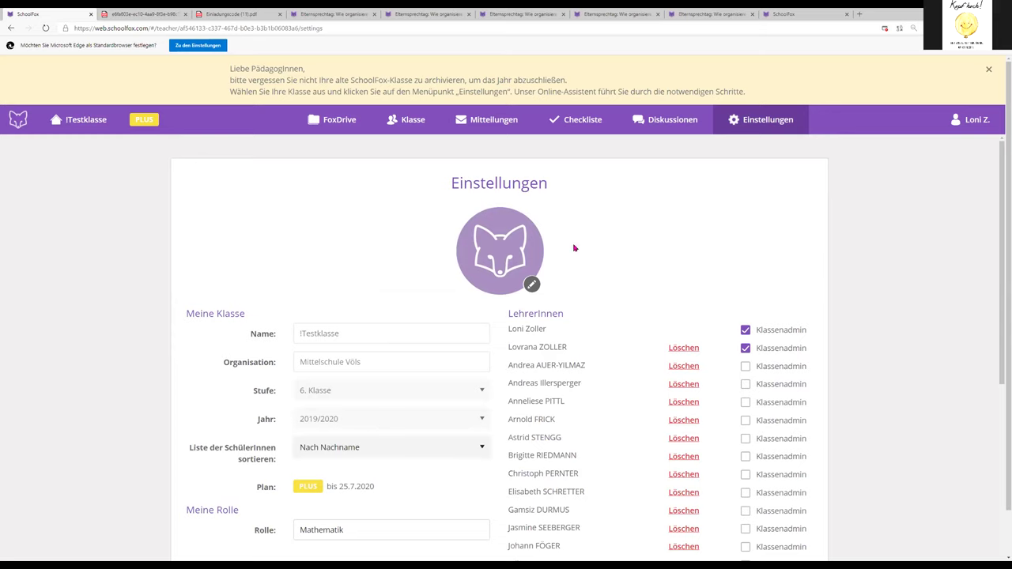
{"action": "scroll", "coordinate": [506, 317], "scroll_direction": "down", "scroll_amount": 3}
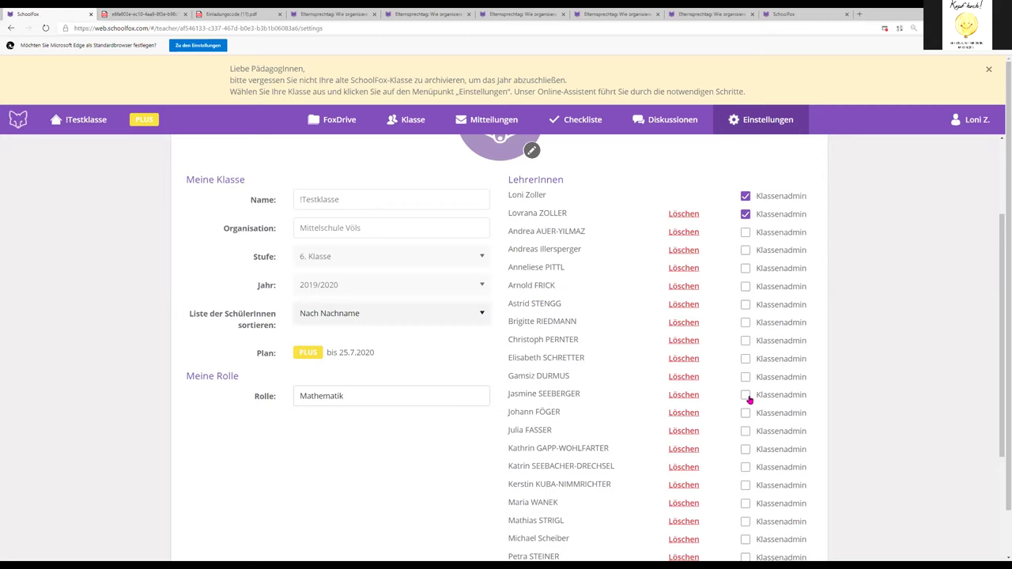
{"action": "scroll", "coordinate": [750, 399], "scroll_direction": "down", "scroll_amount": 1}
{"action": "scroll", "coordinate": [747, 397], "scroll_direction": "up", "scroll_amount": 2}
{"action": "scroll", "coordinate": [578, 398], "scroll_direction": "down", "scroll_amount": 3}
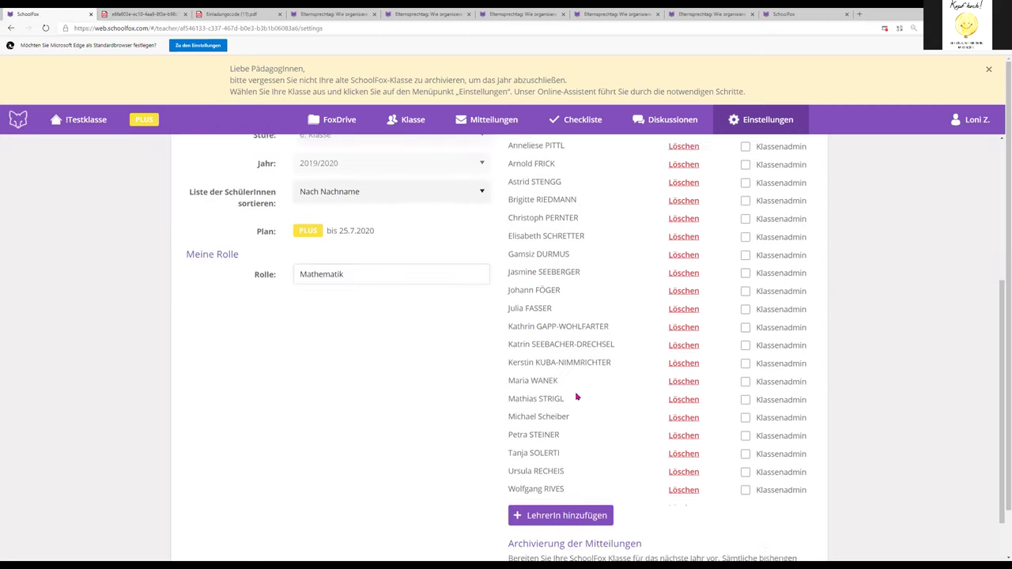
{"action": "scroll", "coordinate": [775, 377], "scroll_direction": "up", "scroll_amount": 4}
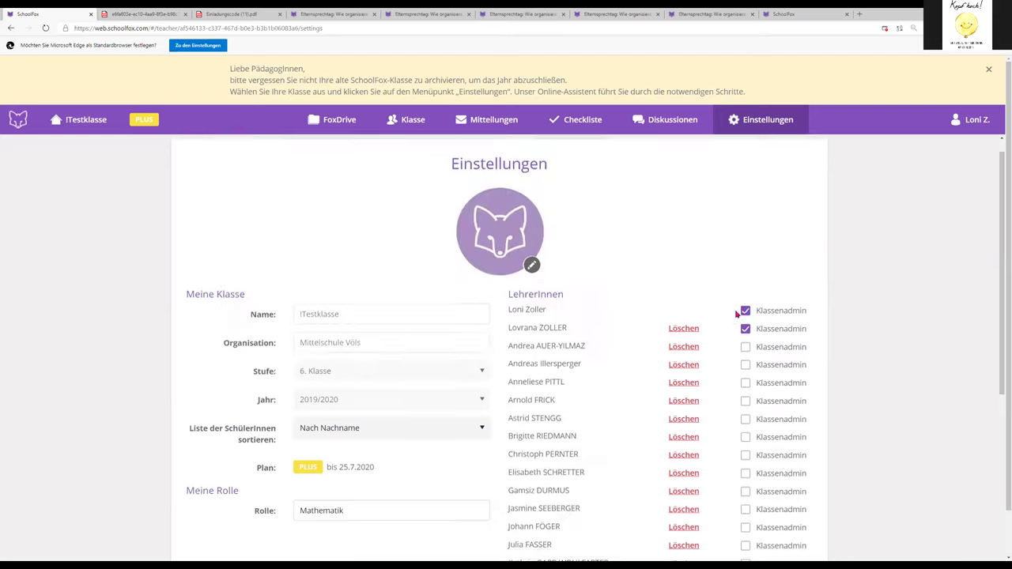
{"action": "scroll", "coordinate": [604, 401], "scroll_direction": "down", "scroll_amount": 5}
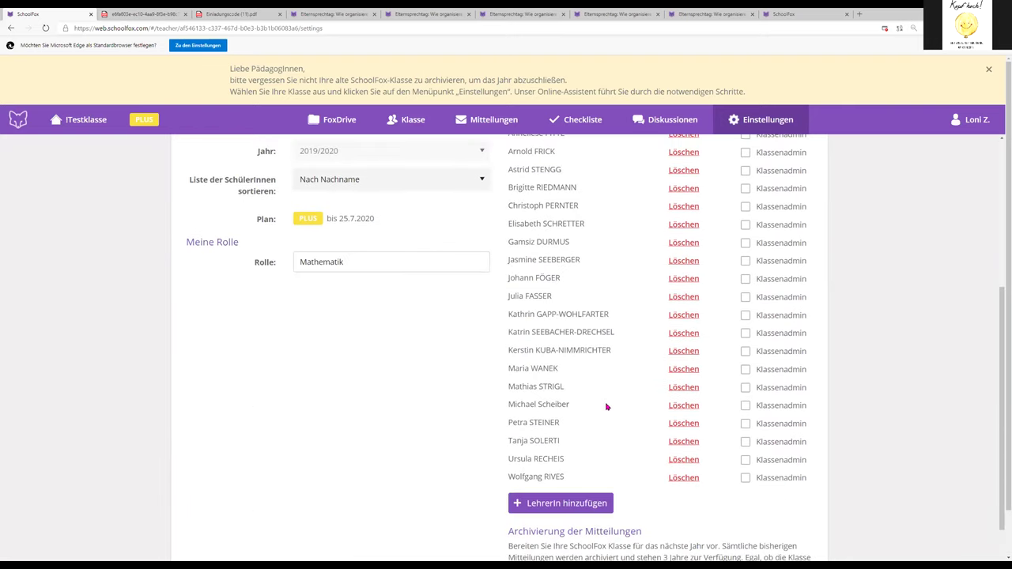
{"action": "scroll", "coordinate": [607, 402], "scroll_direction": "up", "scroll_amount": 5}
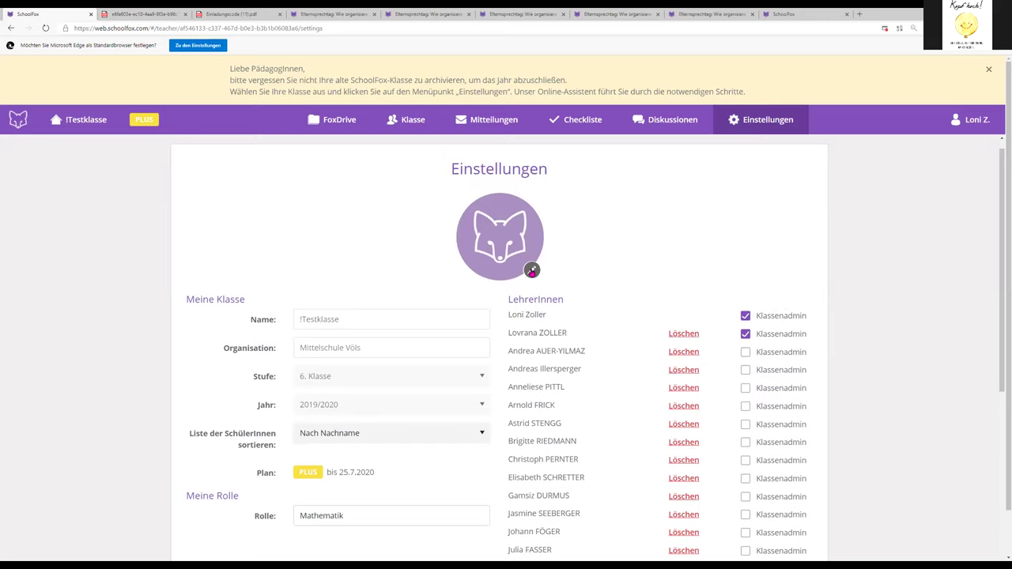
Upload the "mickey" image as the class picture, enlarging the circular crop to cover most of the image
{"action": "left_click", "coordinate": [531, 271]}
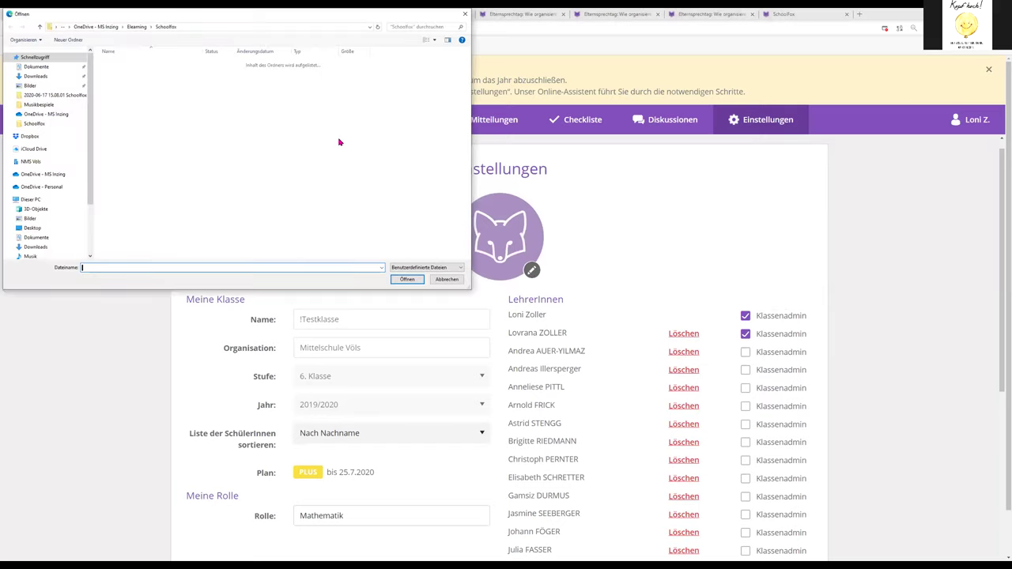
{"action": "left_click", "coordinate": [352, 123]}
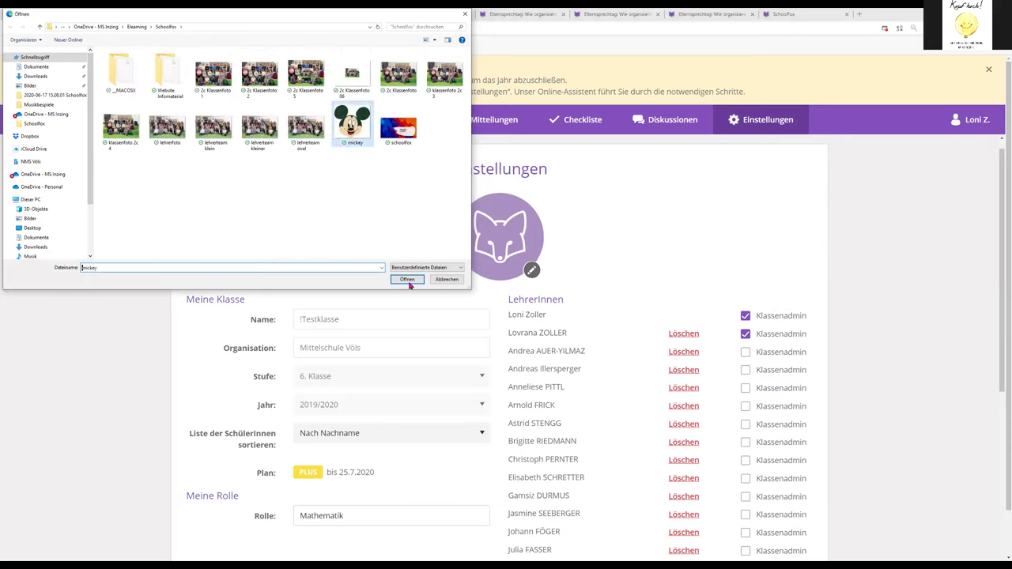
{"action": "left_click", "coordinate": [407, 279]}
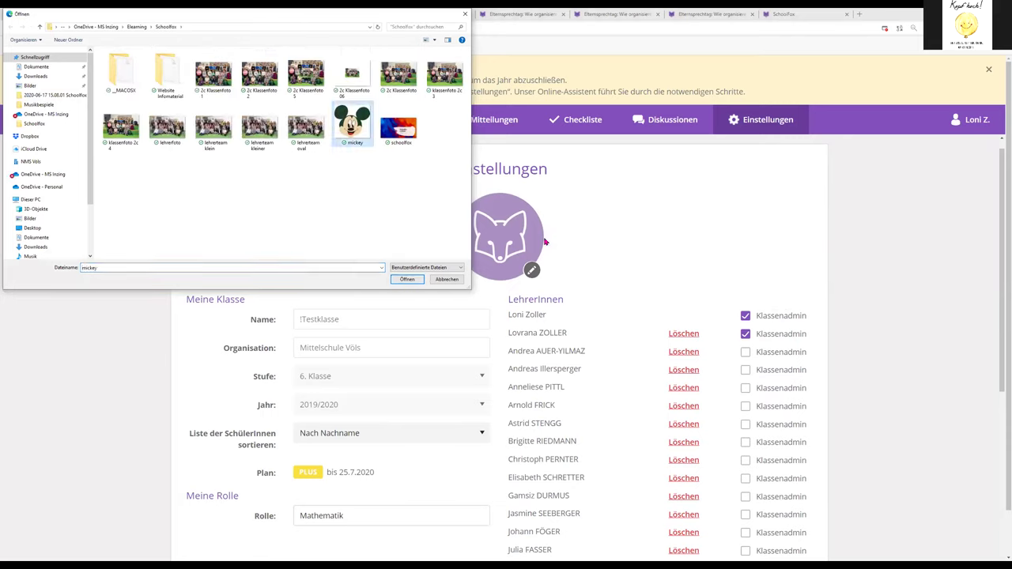
{"action": "left_click_drag", "start_coordinate": [545, 269], "coordinate": [655, 149]}
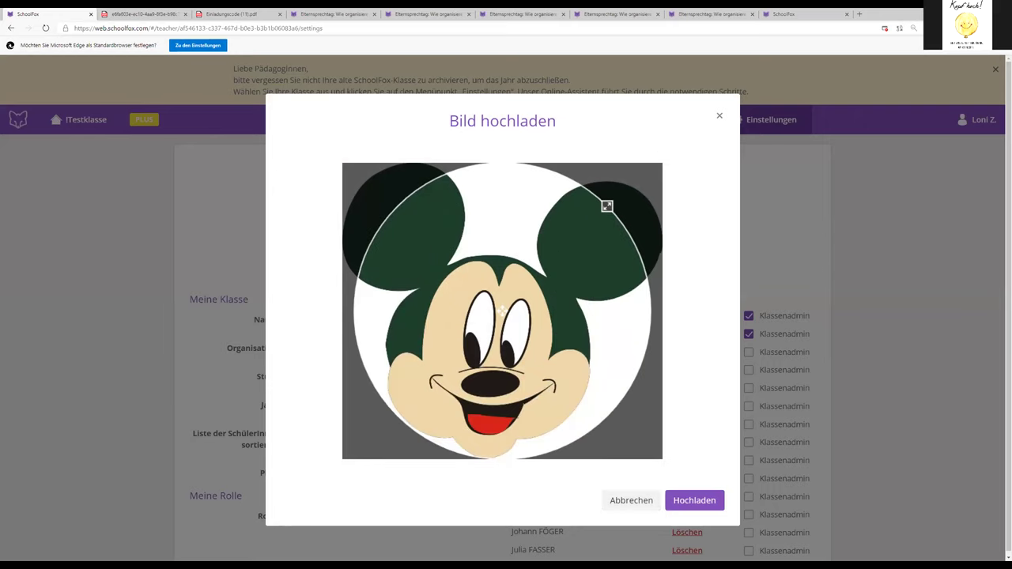
{"action": "key", "text": "Return"}
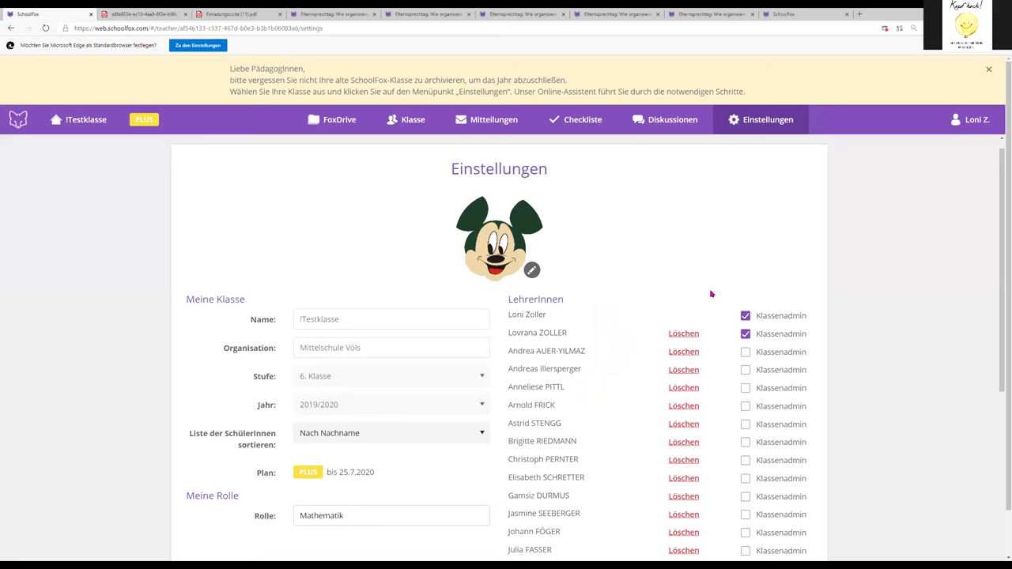
Open the personal profile and turn off both the quiet hours and weekend muting for push notifications
{"action": "left_click", "coordinate": [969, 125]}
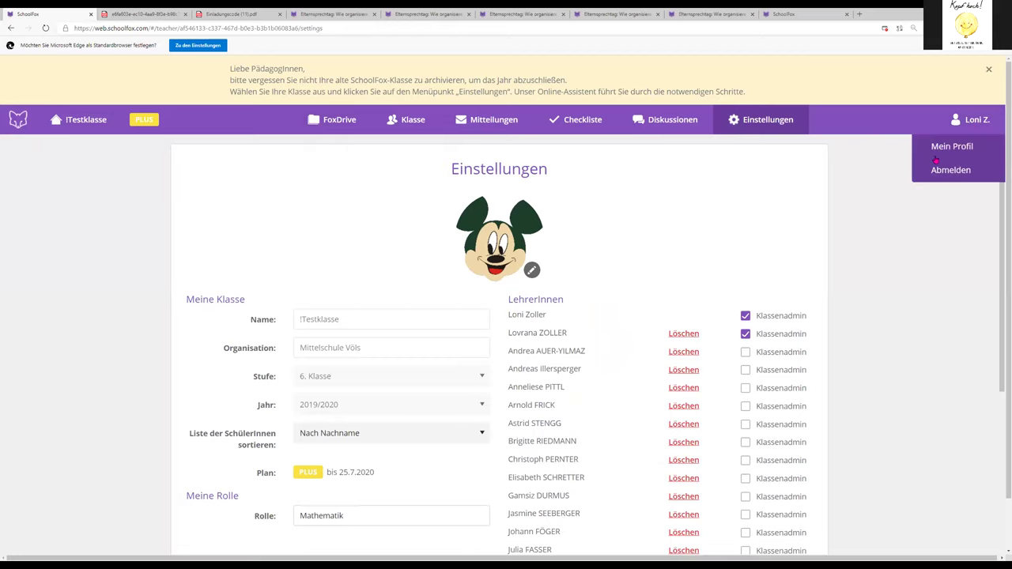
{"action": "left_click", "coordinate": [957, 149]}
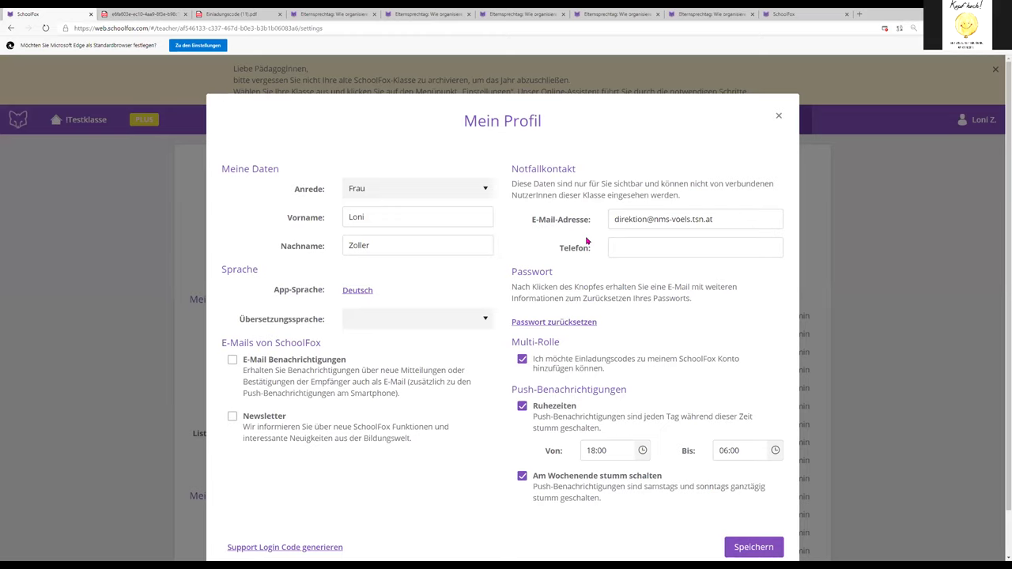
{"action": "left_click", "coordinate": [522, 406]}
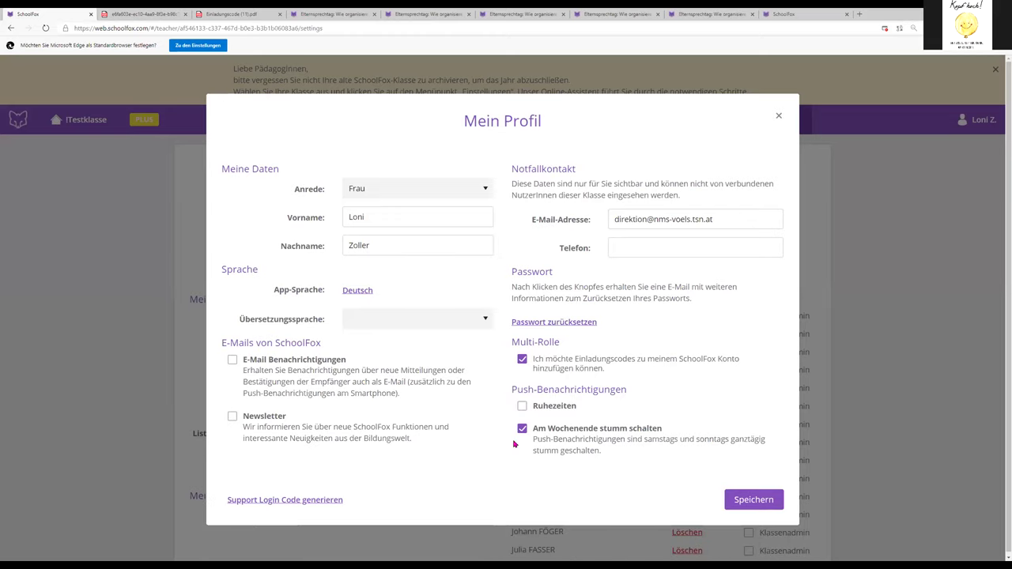
{"action": "left_click", "coordinate": [522, 427]}
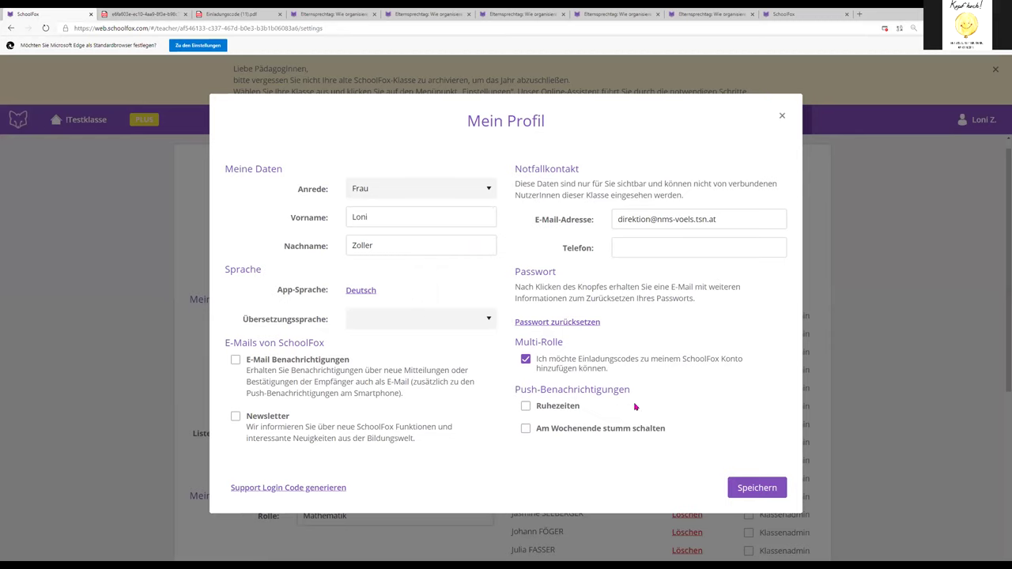
Turn the push notification quiet hours back on with an end time of 07:00, and re-enable weekend muting
{"action": "left_click", "coordinate": [525, 407]}
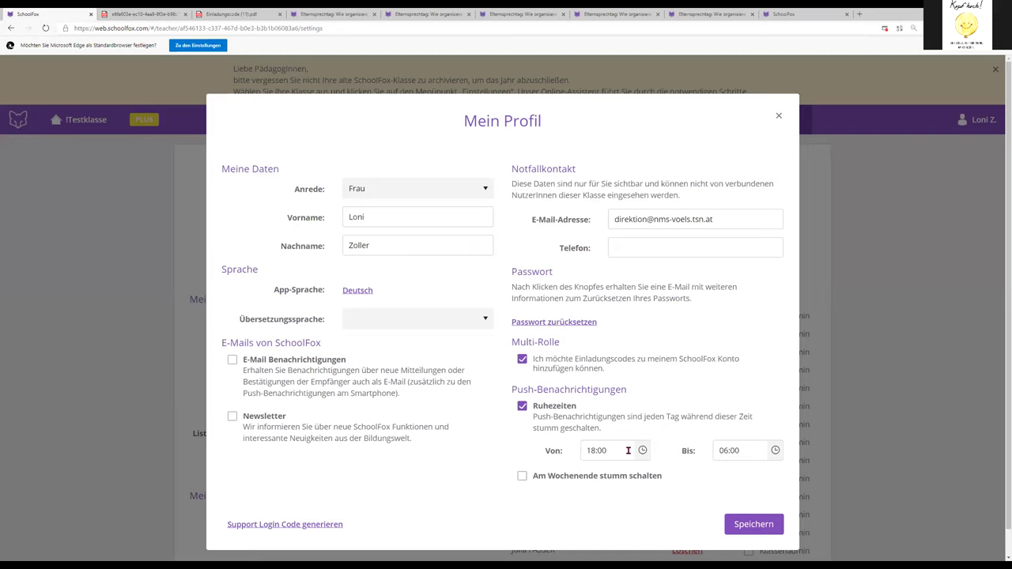
{"action": "left_click", "coordinate": [775, 450]}
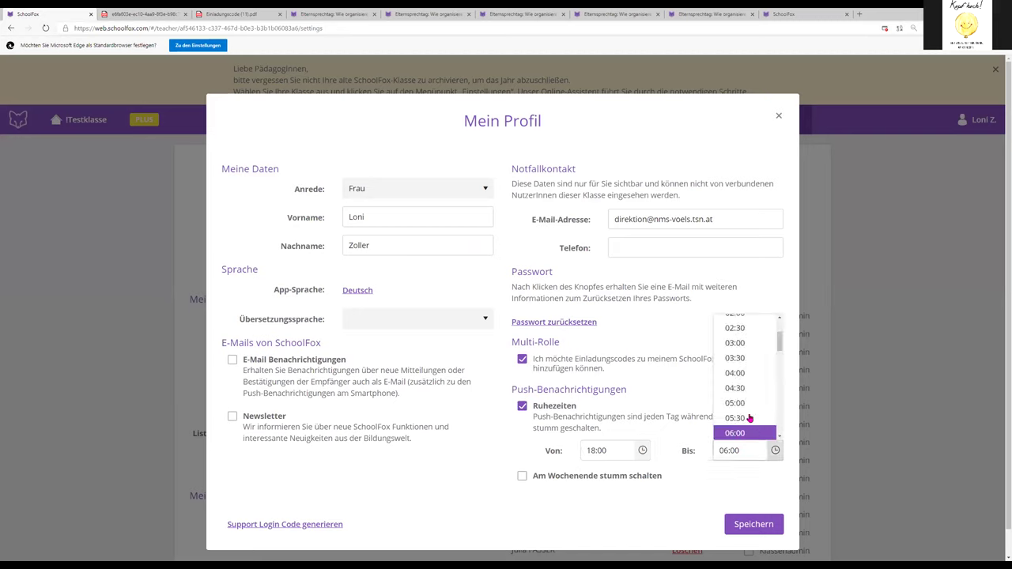
{"action": "scroll", "coordinate": [749, 417], "scroll_direction": "down", "scroll_amount": 1}
{"action": "left_click", "coordinate": [739, 407]}
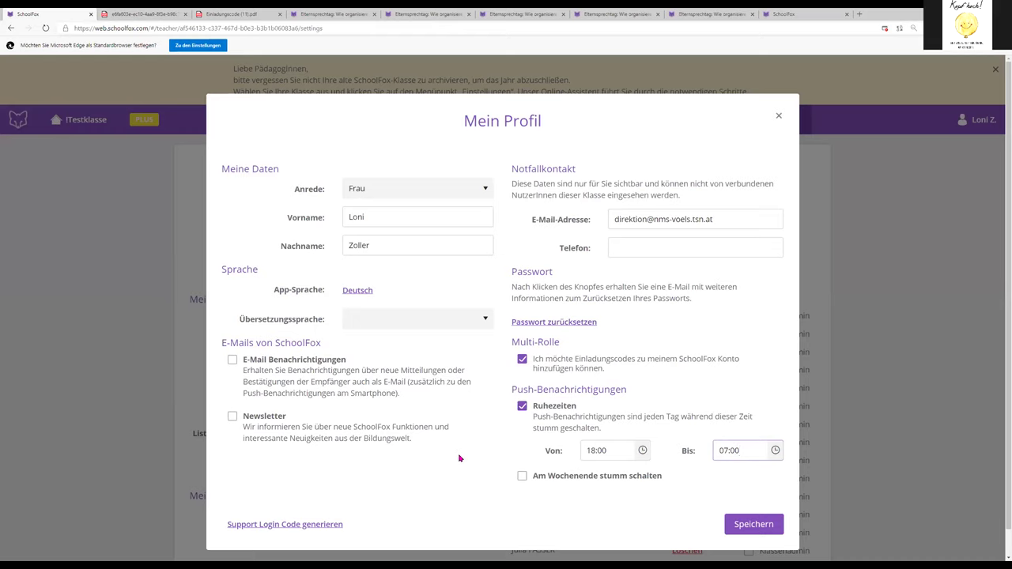
{"action": "left_click", "coordinate": [520, 475]}
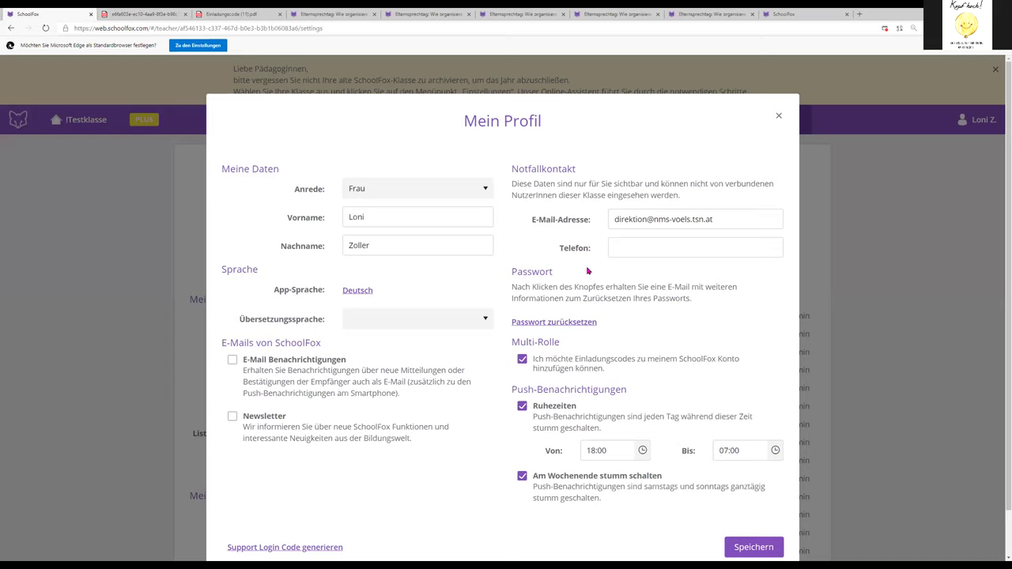
Review the emergency contact's phone field and privacy note, and save the personal profile
{"action": "left_click", "coordinate": [617, 243]}
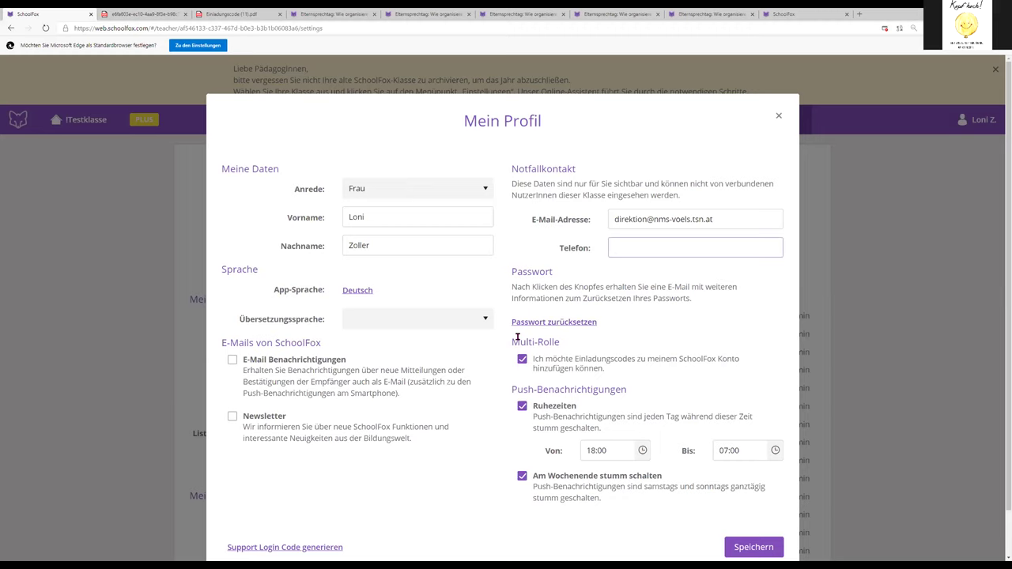
{"action": "left_click", "coordinate": [515, 183]}
{"action": "left_click_drag", "start_coordinate": [600, 184], "coordinate": [692, 201]}
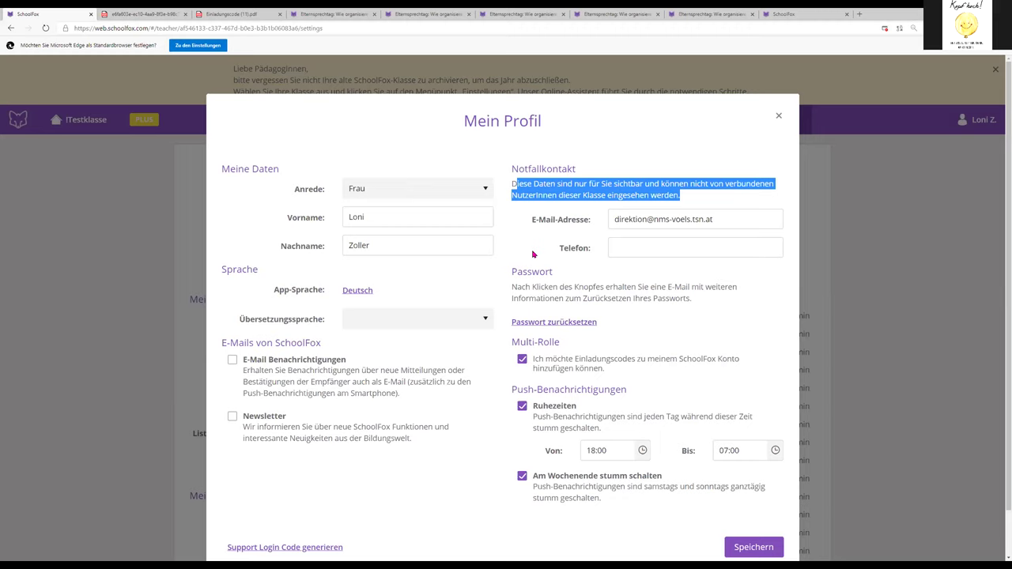
{"action": "left_click", "coordinate": [347, 141]}
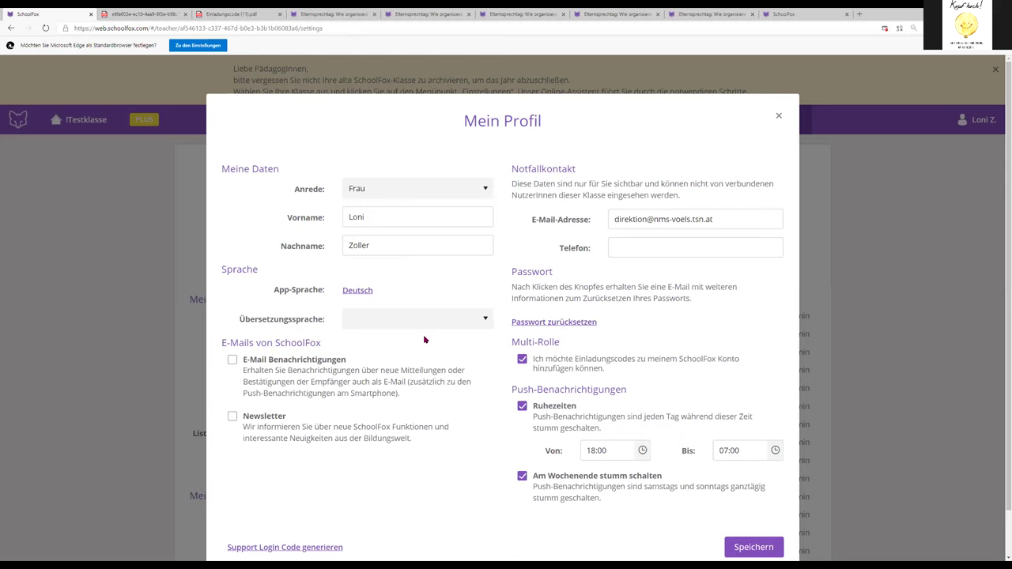
{"action": "left_click", "coordinate": [754, 547]}
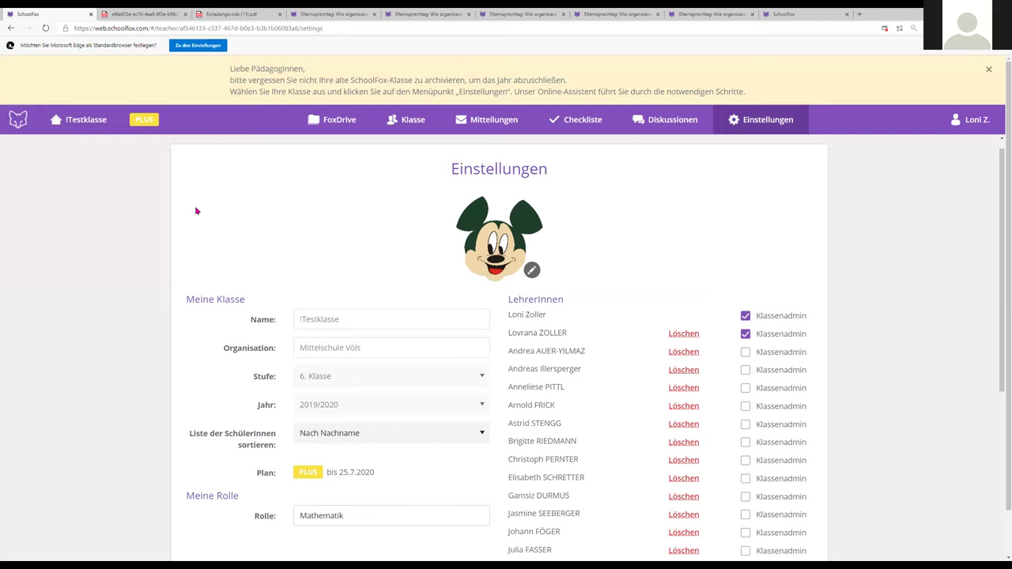
Return to the class overview, open appointment planning for the Elternsprechtag on 3.7.2020 and dismiss the Video-Unterricht tip
{"action": "scroll", "coordinate": [224, 264], "scroll_direction": "down", "scroll_amount": 3}
{"action": "scroll", "coordinate": [223, 264], "scroll_direction": "up", "scroll_amount": 4}
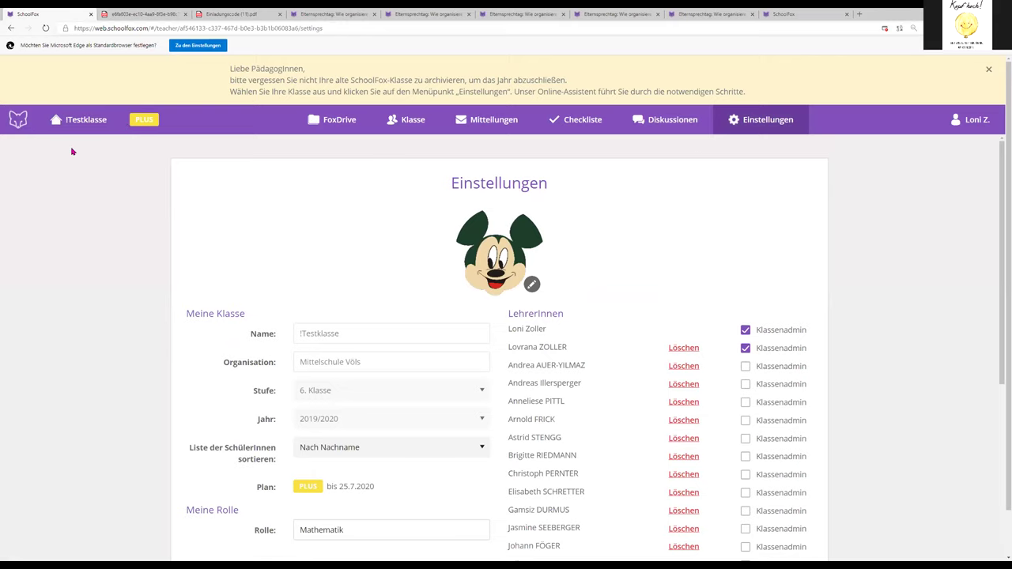
{"action": "left_click", "coordinate": [79, 120]}
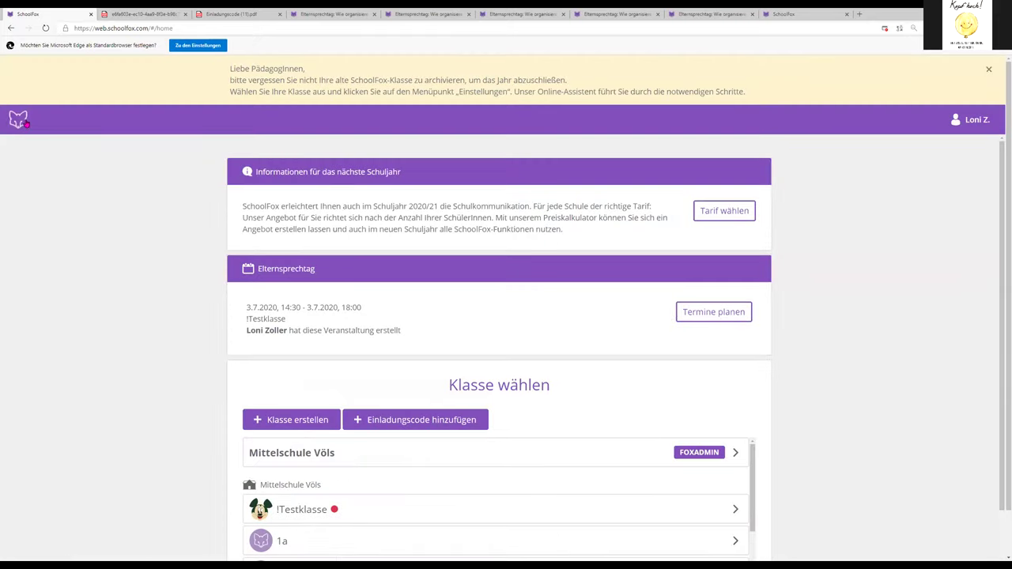
{"action": "scroll", "coordinate": [146, 332], "scroll_direction": "down", "scroll_amount": 1}
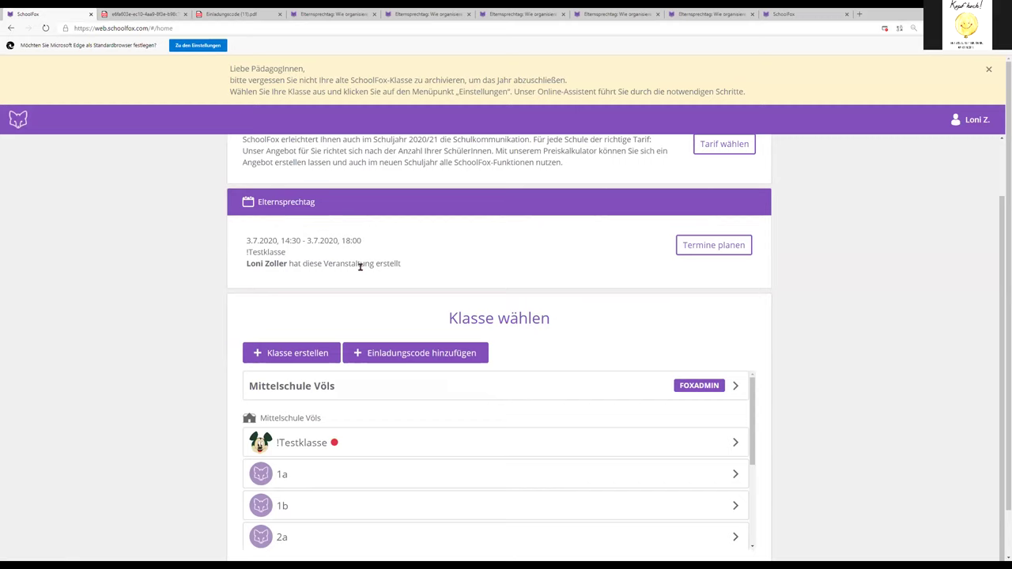
{"action": "left_click", "coordinate": [699, 250]}
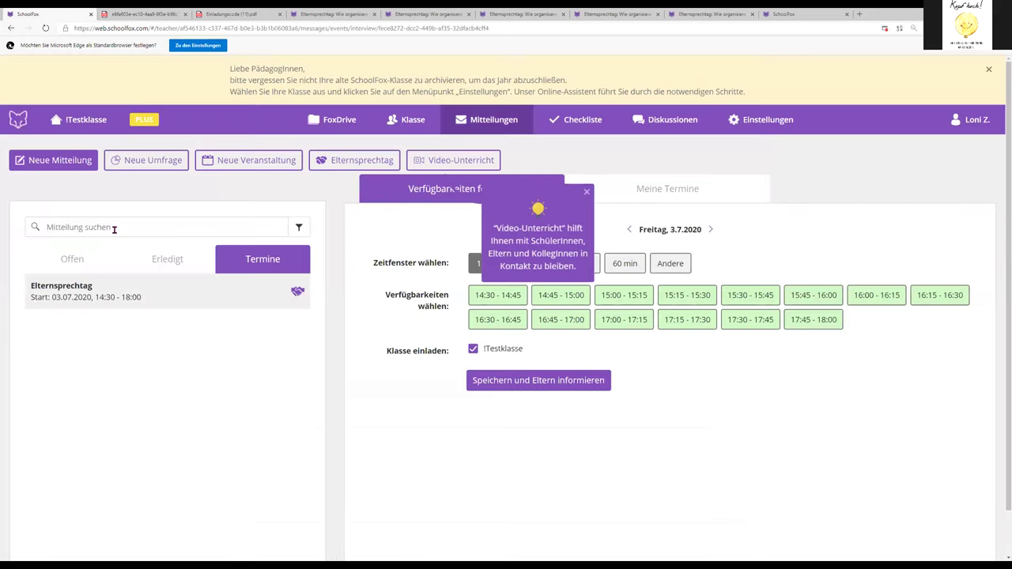
{"action": "left_click", "coordinate": [743, 243]}
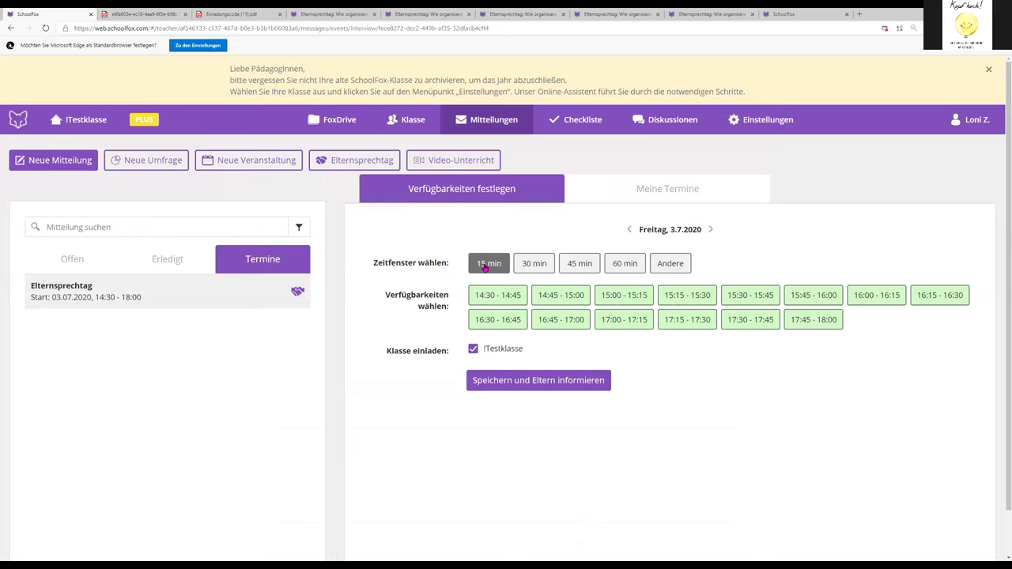
Try appointment time slots of 30, 45 and 60 minutes for the Elternsprechtag
{"action": "left_click", "coordinate": [531, 271]}
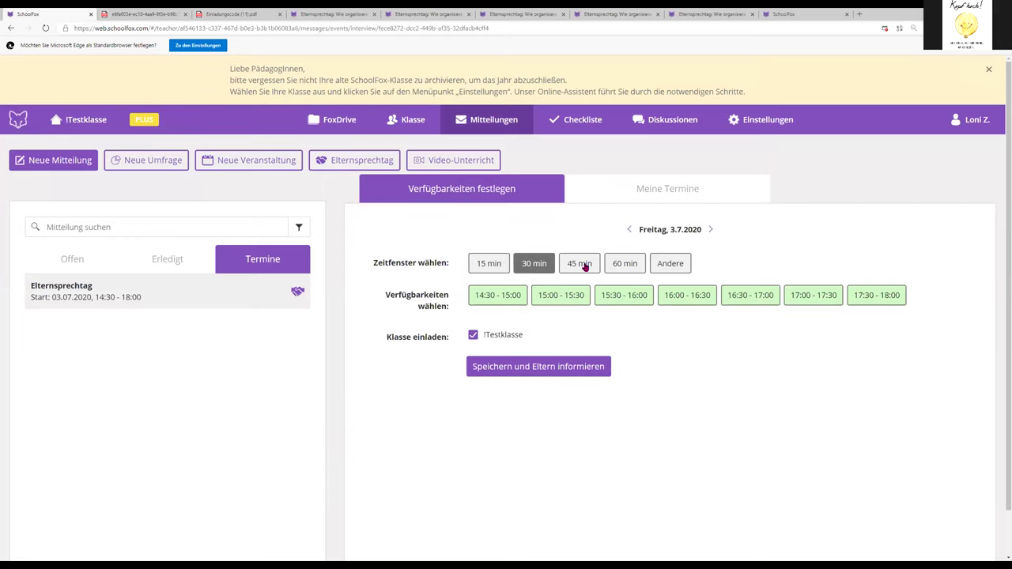
{"action": "left_click", "coordinate": [593, 267]}
{"action": "left_click", "coordinate": [624, 267]}
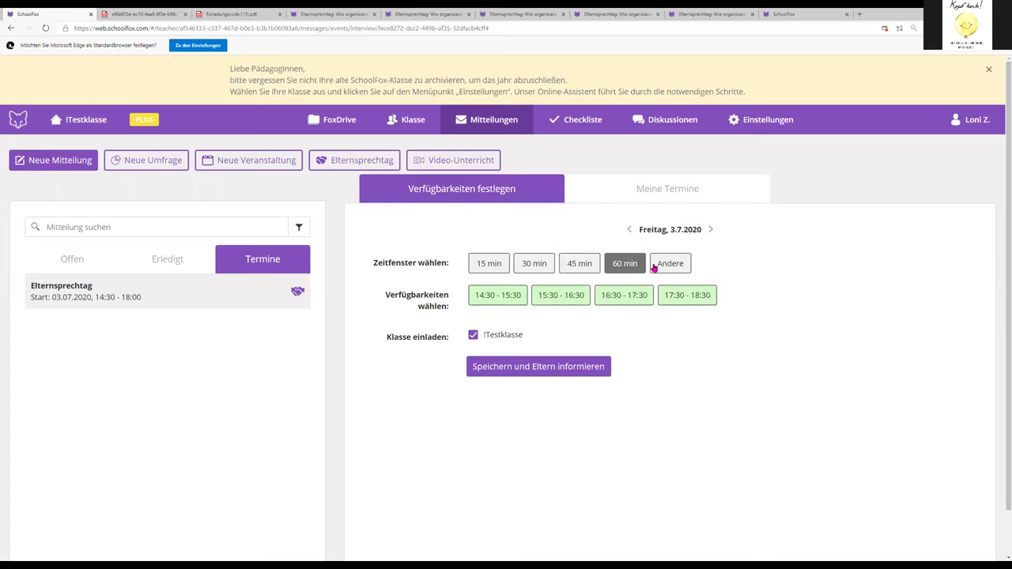
Set a custom time slot length of 10 min for the Elternsprechtag appointments
{"action": "left_click", "coordinate": [658, 264]}
{"action": "left_click", "coordinate": [690, 269]}
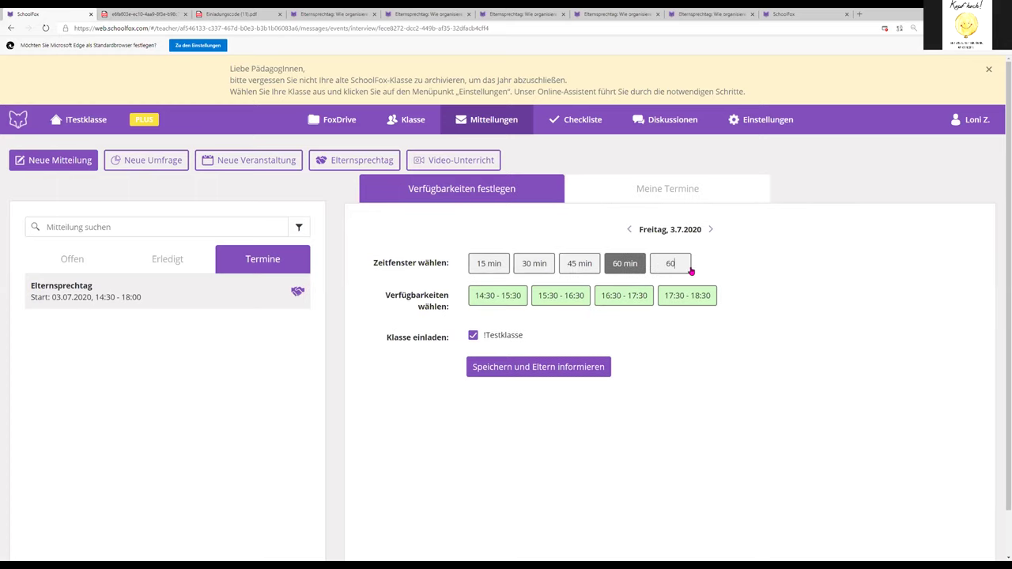
{"action": "key", "text": "BackSpace"}
{"action": "key", "text": "BackSpace"}
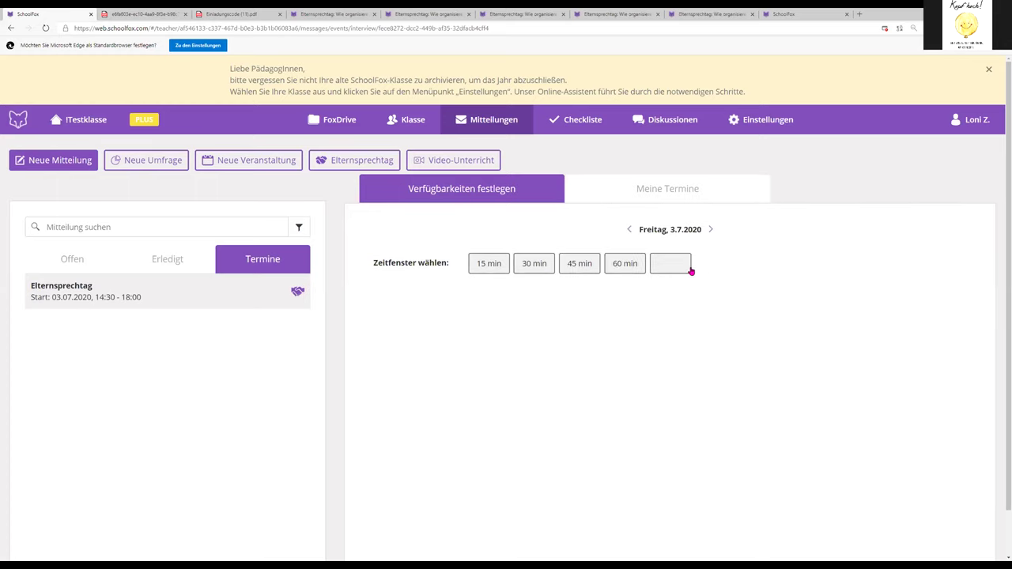
{"action": "type", "text": "10 min"}
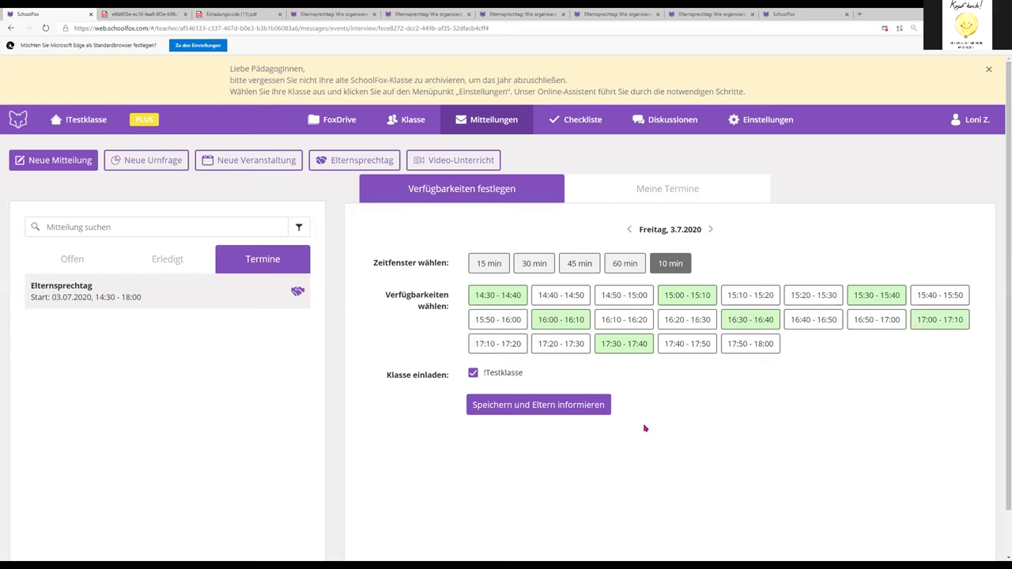
Mark all remaining unselected 10-minute slots between 14:30 and 18:00 as available
{"action": "left_click", "coordinate": [546, 294]}
{"action": "left_click", "coordinate": [609, 296]}
{"action": "left_click", "coordinate": [740, 295]}
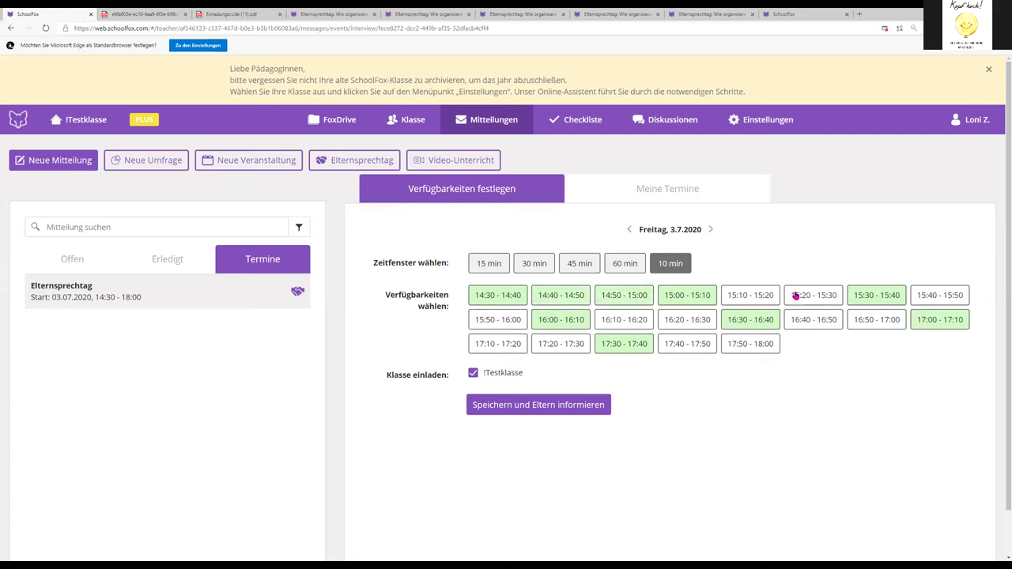
{"action": "left_click", "coordinate": [824, 296]}
{"action": "left_click", "coordinate": [927, 295]}
{"action": "left_click", "coordinate": [889, 320]}
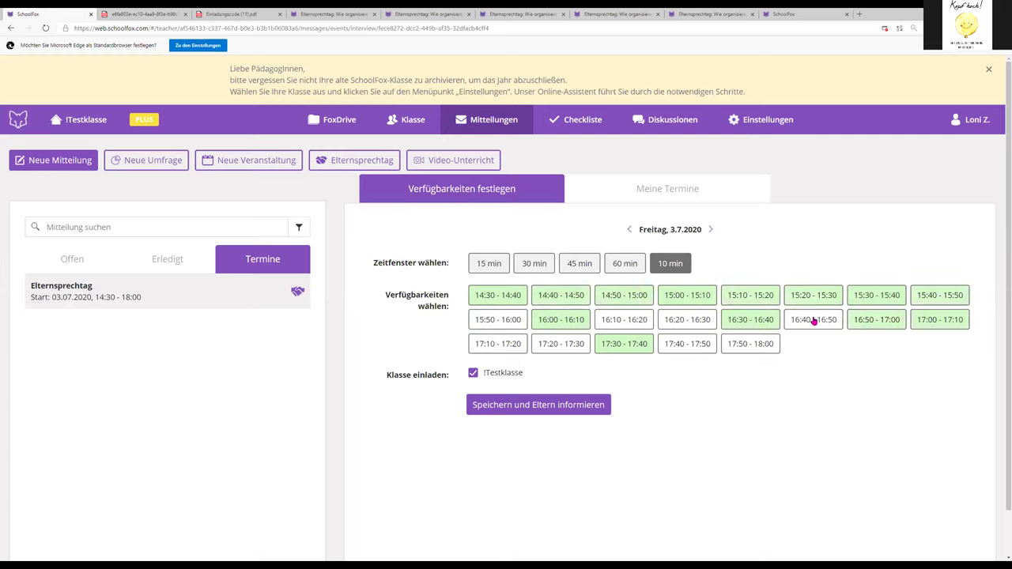
{"action": "left_click", "coordinate": [815, 320]}
{"action": "left_click", "coordinate": [698, 320]}
{"action": "left_click", "coordinate": [616, 320]}
{"action": "left_click", "coordinate": [492, 320]}
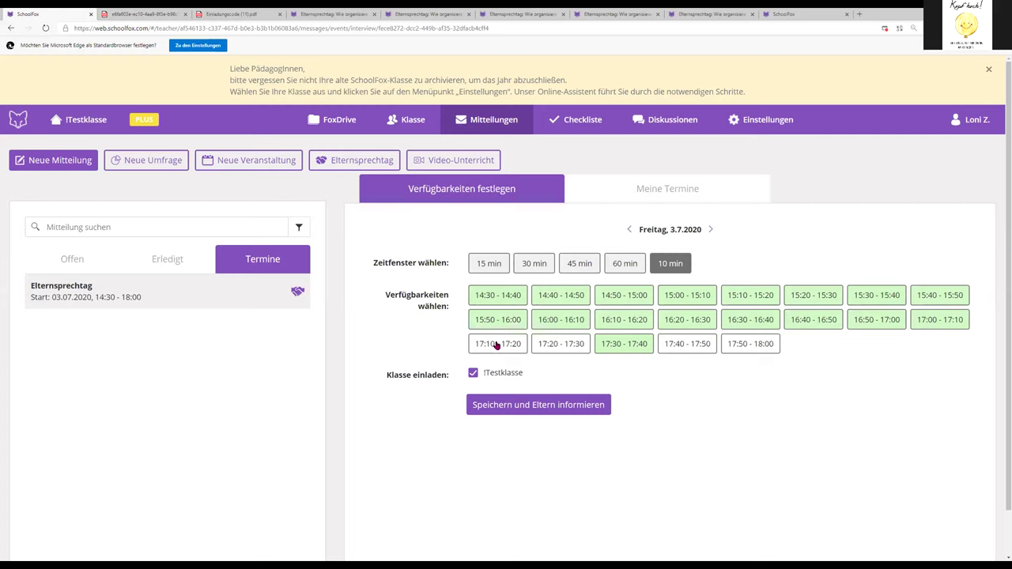
{"action": "left_click", "coordinate": [493, 343]}
{"action": "left_click", "coordinate": [573, 343]}
{"action": "left_click", "coordinate": [674, 345]}
{"action": "left_click", "coordinate": [733, 352]}
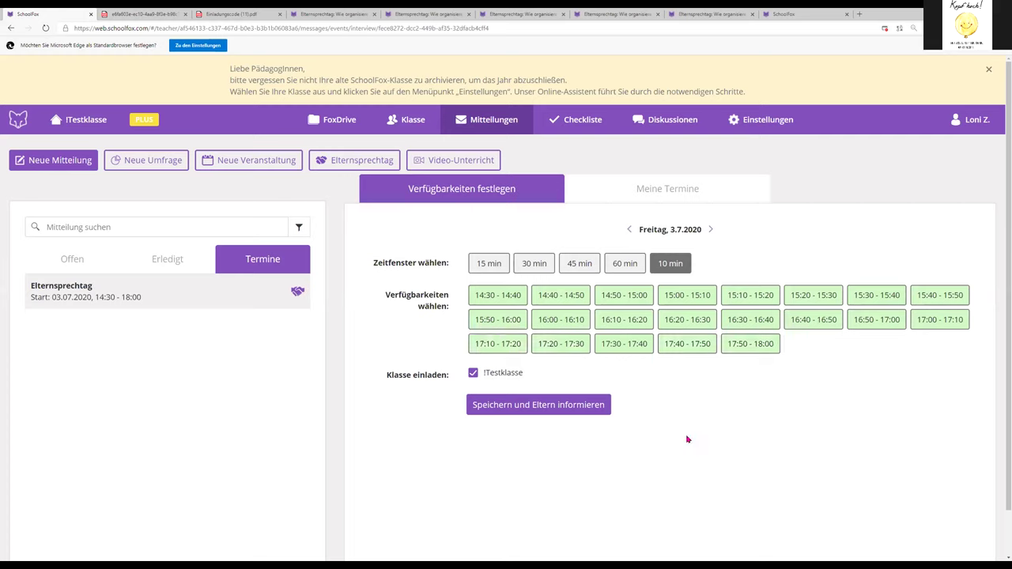
Make the 15:00 - 15:10 slot unavailable, and save the availabilities while informing the parents of !Testklasse
{"action": "left_click", "coordinate": [691, 297]}
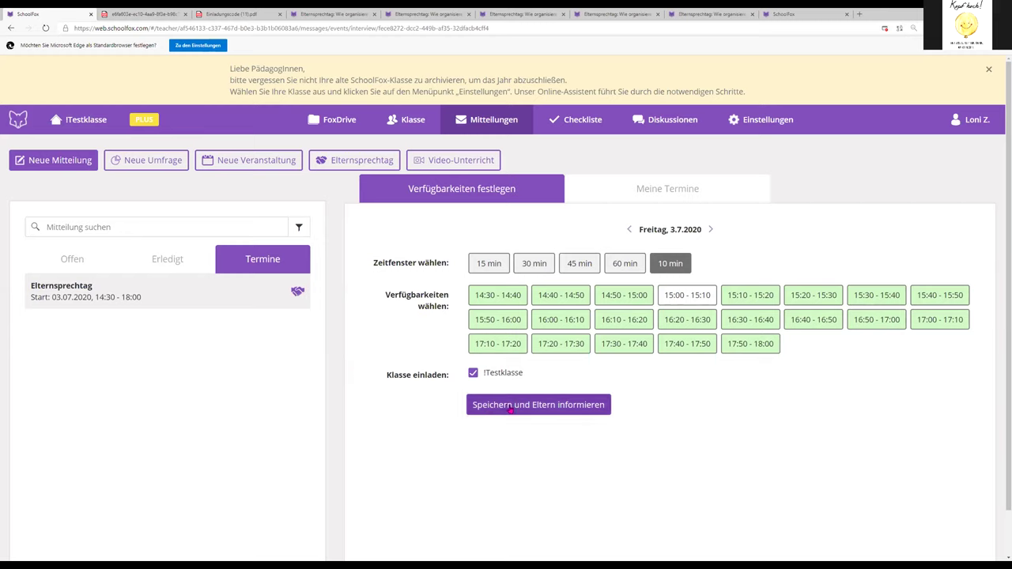
{"action": "left_click", "coordinate": [509, 415]}
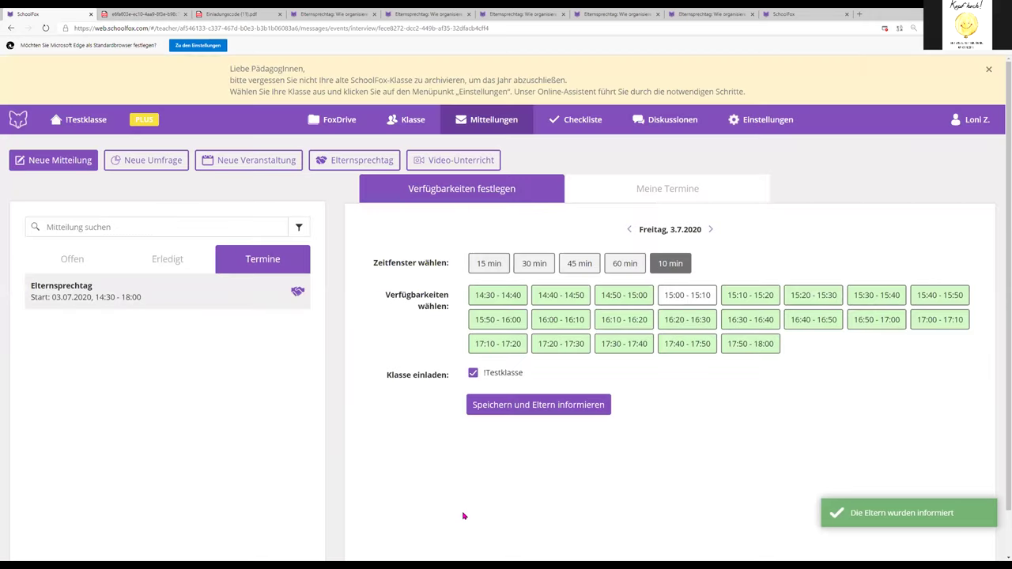
Review the teacher's own Elternsprechtag appointments and highlight the availability of the 15:15 - 15:25 slot
{"action": "left_click", "coordinate": [670, 193]}
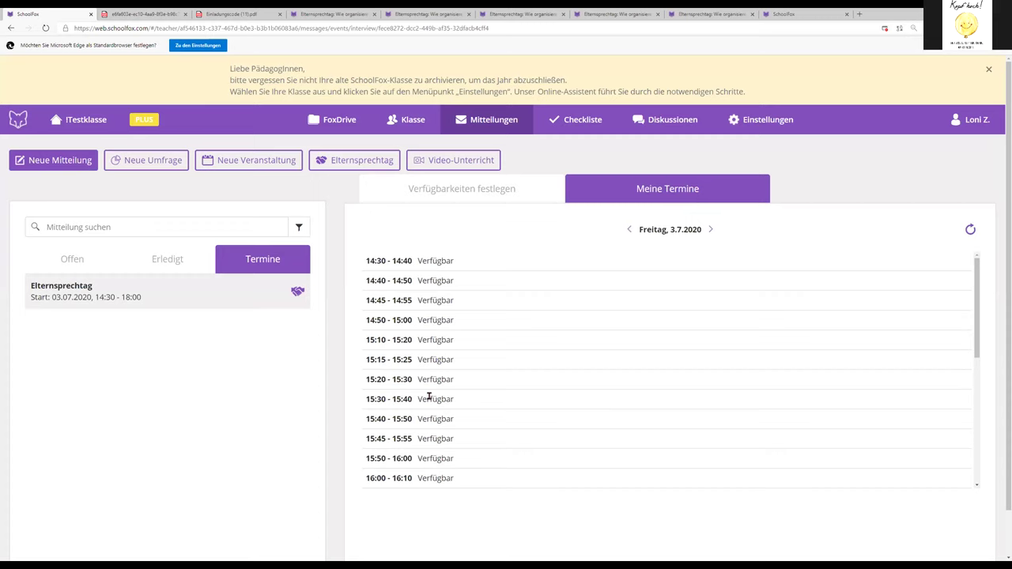
{"action": "left_click_drag", "start_coordinate": [424, 363], "coordinate": [469, 364]}
{"action": "left_click", "coordinate": [417, 360]}
{"action": "left_click_drag", "start_coordinate": [417, 359], "coordinate": [467, 361]}
Return to the class overview, look through the Mittelschule Völs classes and open class 3a
{"action": "left_click", "coordinate": [79, 119]}
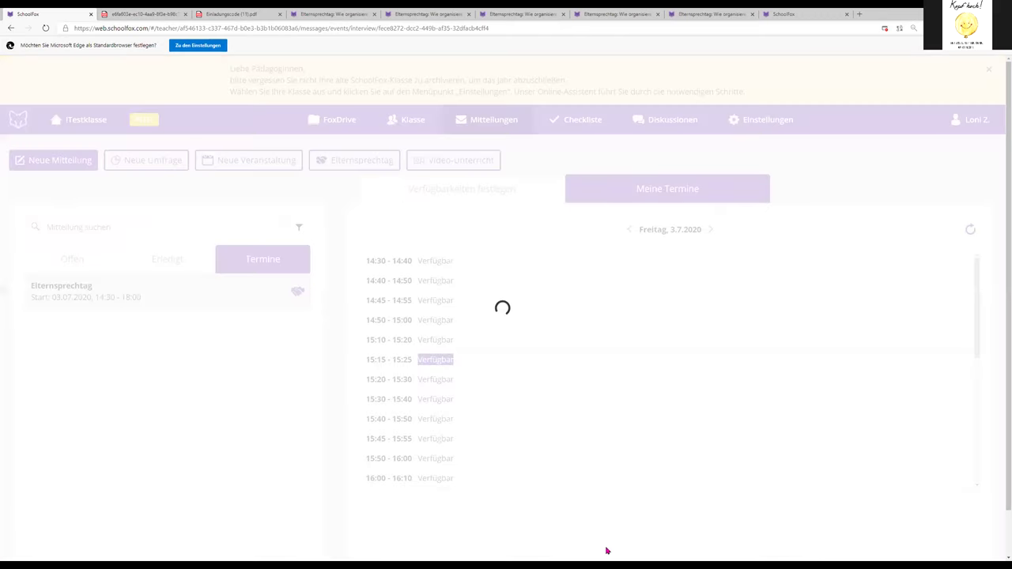
{"action": "scroll", "coordinate": [169, 474], "scroll_direction": "down", "scroll_amount": 3}
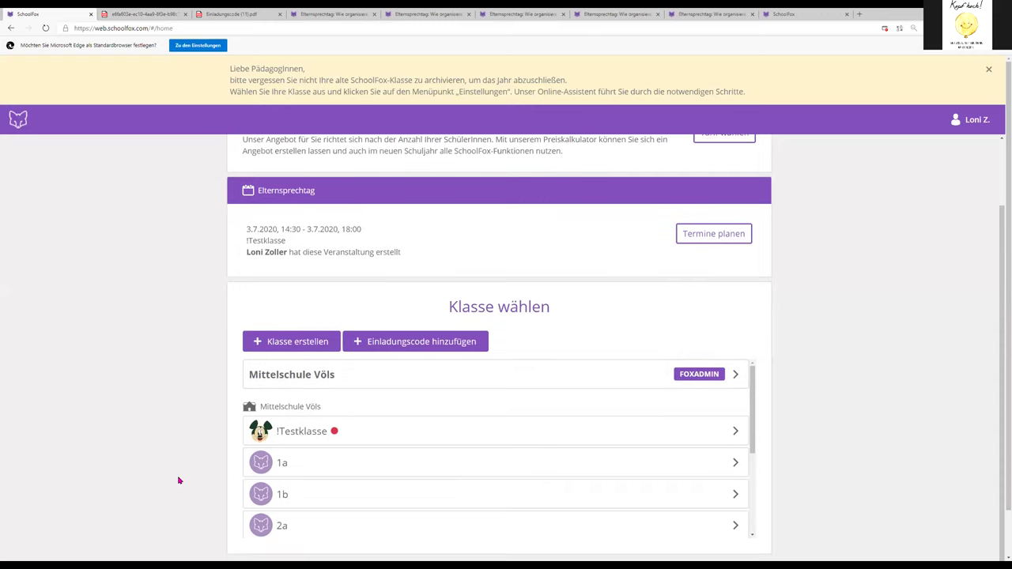
{"action": "scroll", "coordinate": [744, 405], "scroll_direction": "down", "scroll_amount": 3}
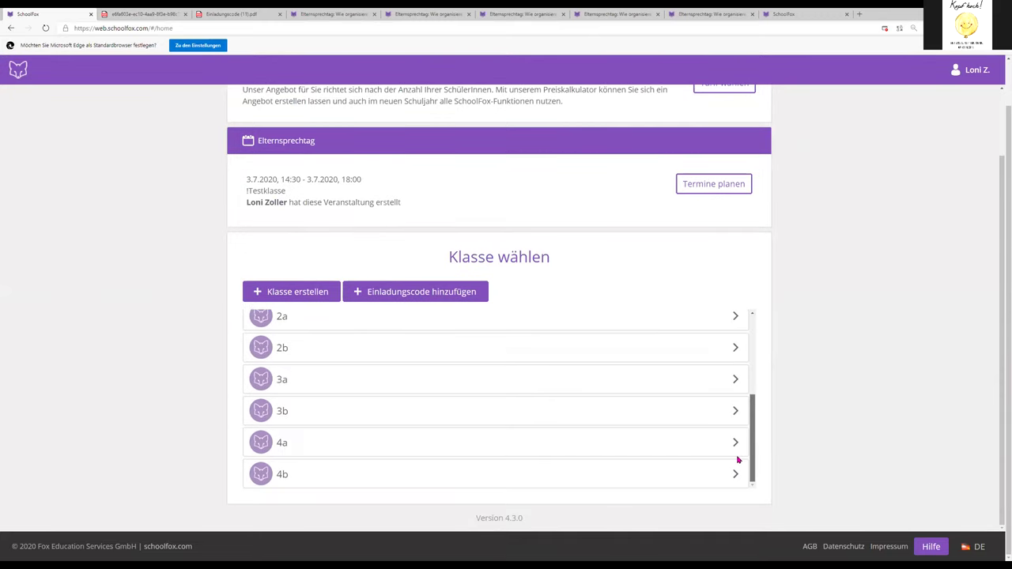
{"action": "scroll", "coordinate": [330, 468], "scroll_direction": "up", "scroll_amount": 5}
{"action": "scroll", "coordinate": [328, 472], "scroll_direction": "down", "scroll_amount": 2}
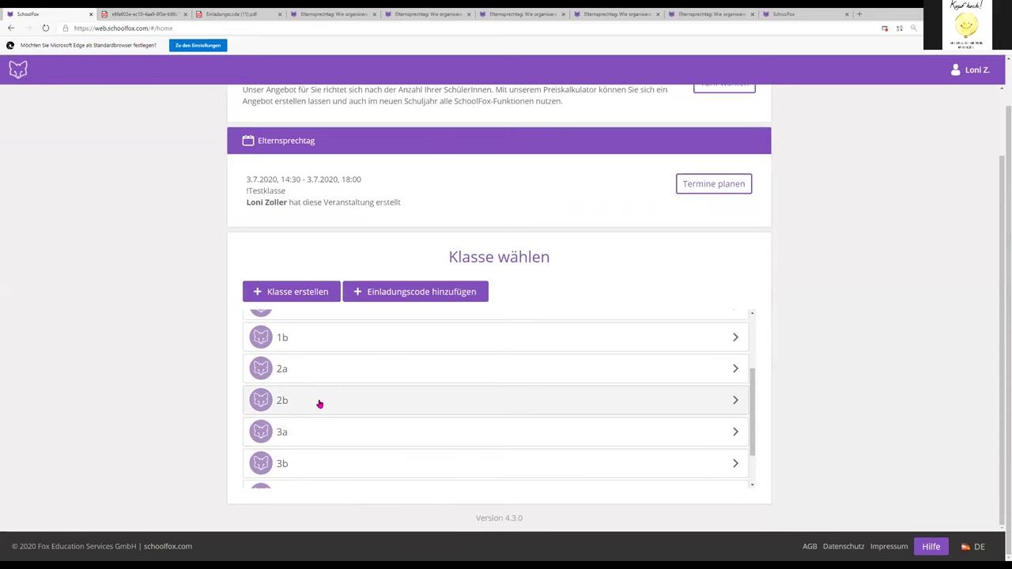
{"action": "left_click", "coordinate": [376, 434]}
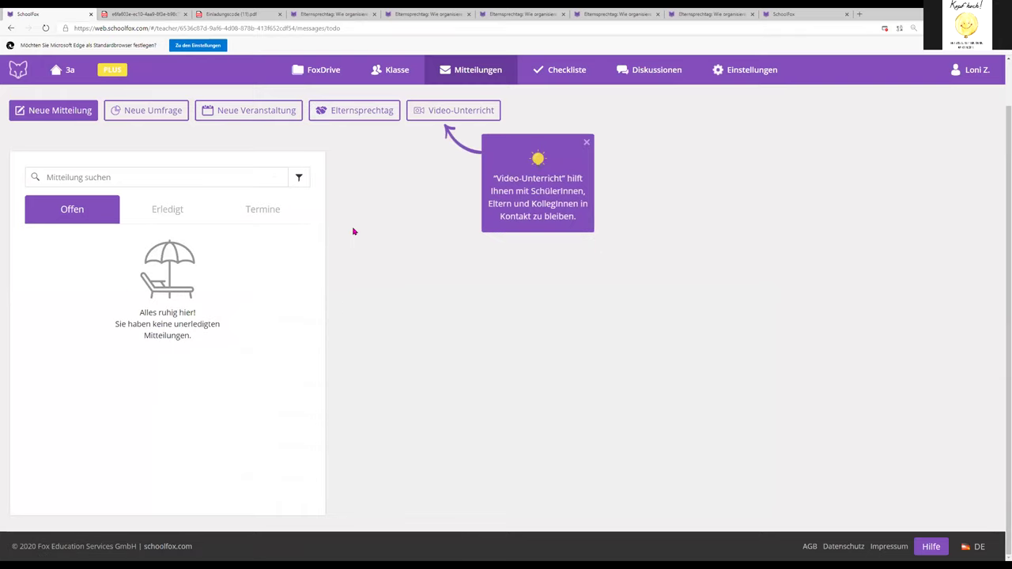
View class 3a's student list and check the description of its PLUS plan
{"action": "left_click", "coordinate": [389, 74]}
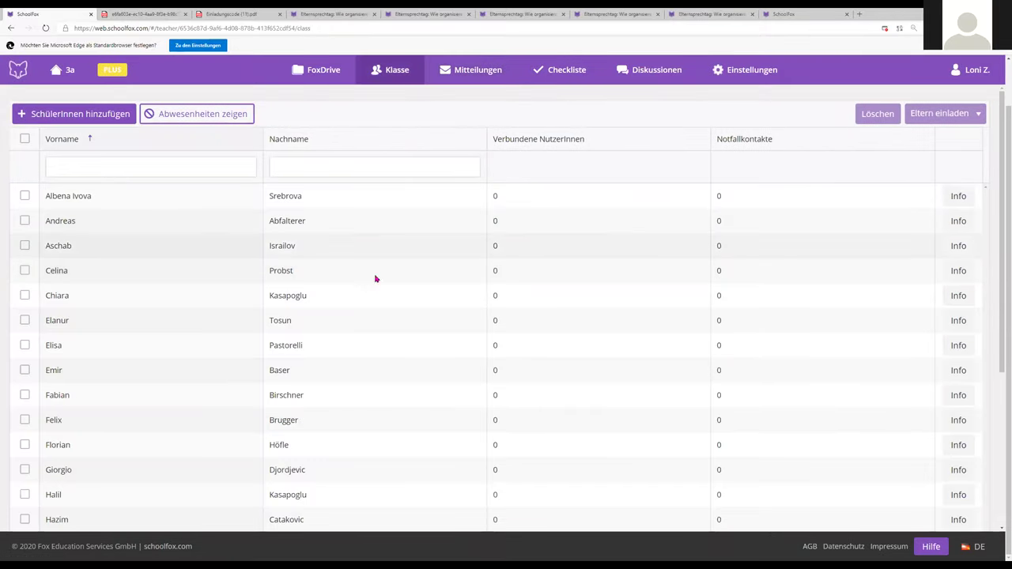
{"action": "scroll", "coordinate": [395, 294], "scroll_direction": "down", "scroll_amount": 3}
{"action": "scroll", "coordinate": [397, 299], "scroll_direction": "up", "scroll_amount": 3}
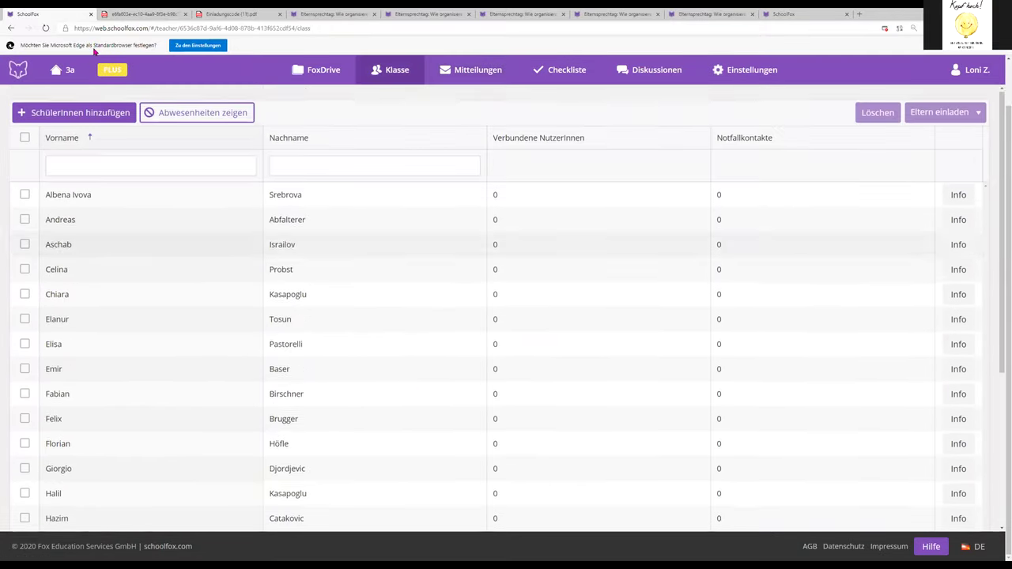
{"action": "mouse_move", "coordinate": [117, 73]}
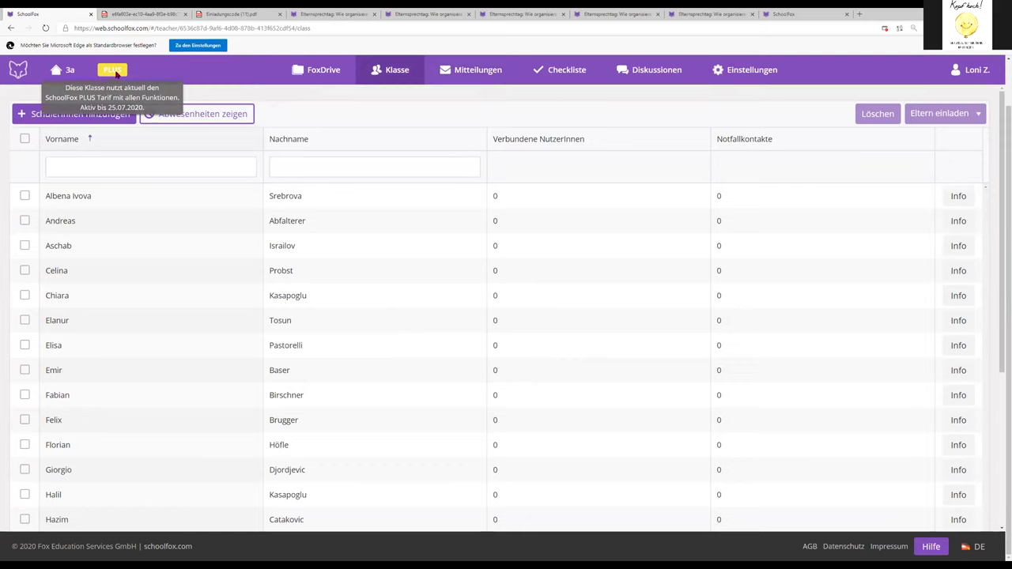